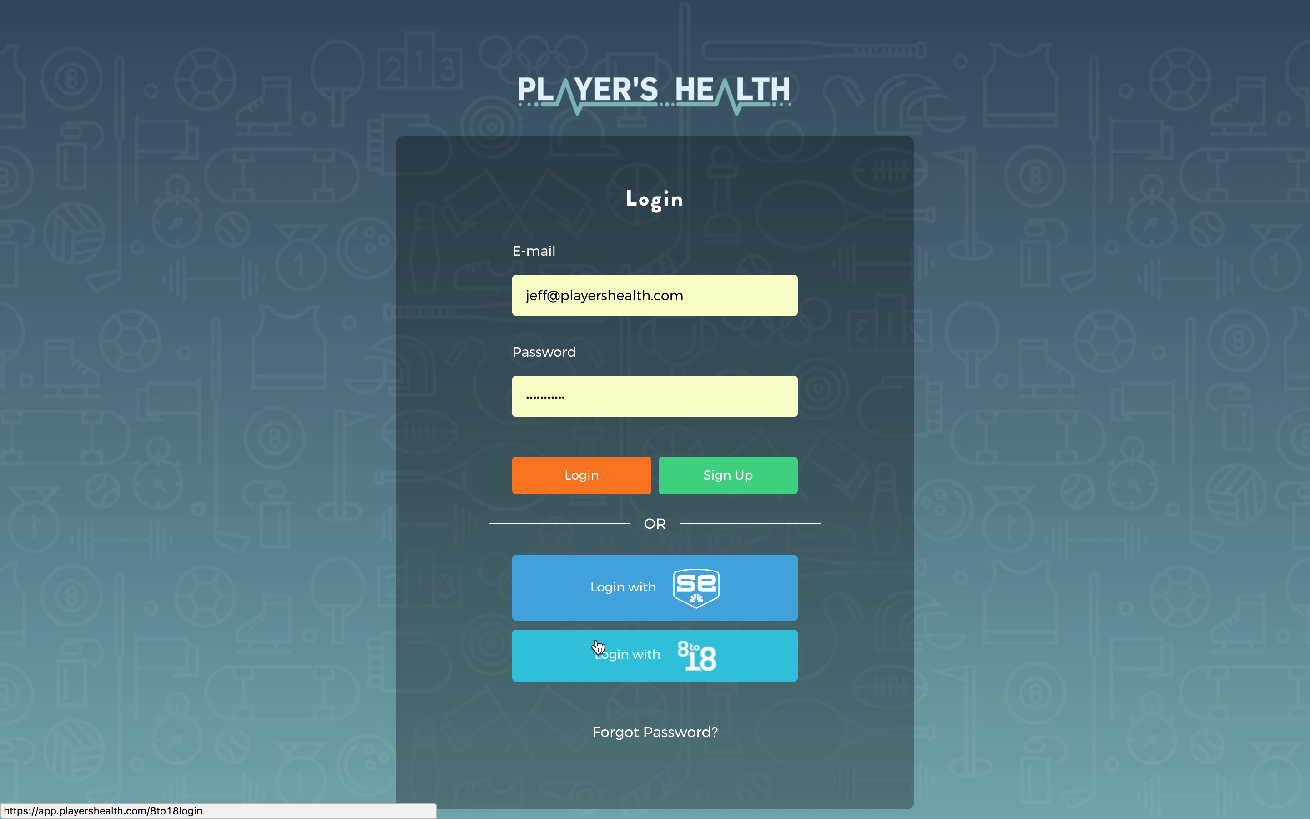
- Log in through SportsEngine and switch the account role to The Pitch [High School] Coach
{"action": "left_click", "coordinate": [681, 603]}
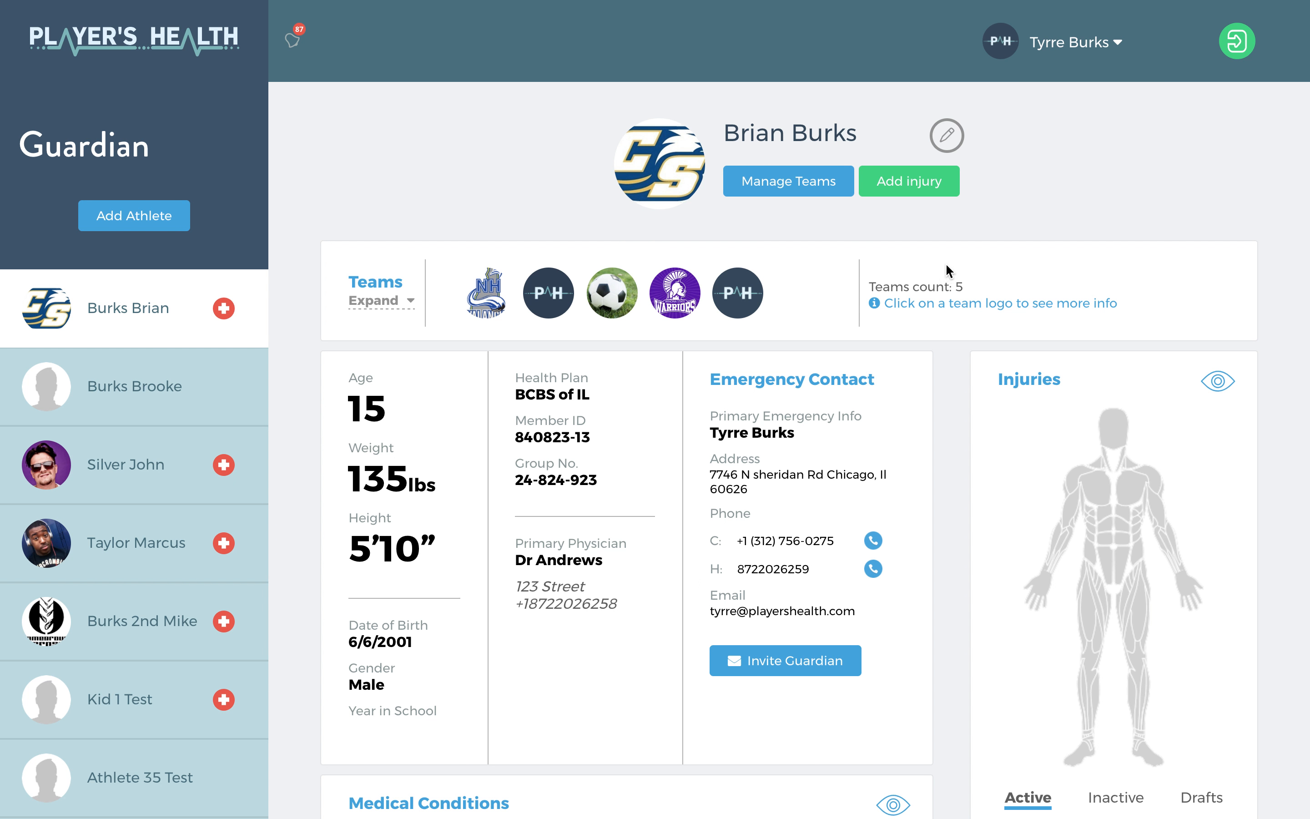
{"action": "left_click", "coordinate": [1086, 46]}
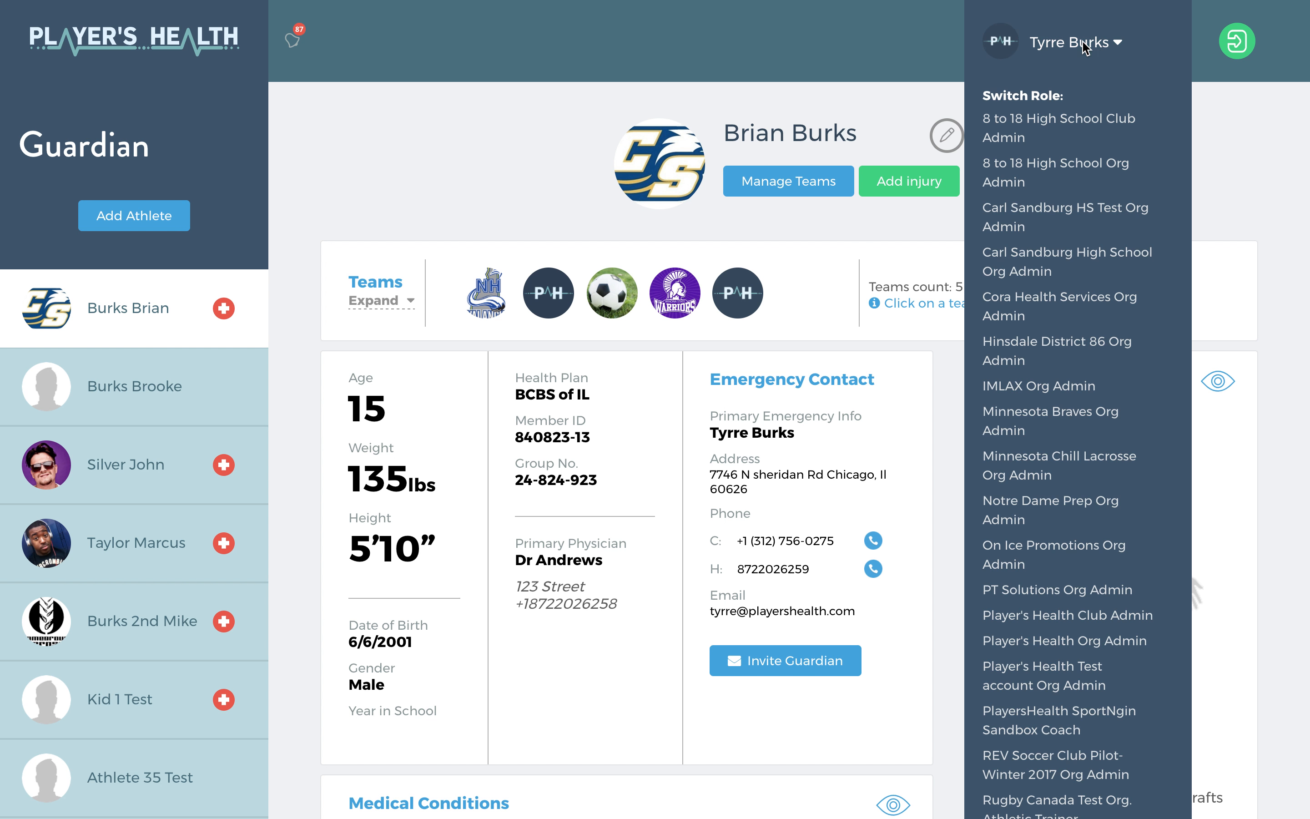
{"action": "scroll", "coordinate": [1074, 430], "scroll_direction": "down", "scroll_amount": 20}
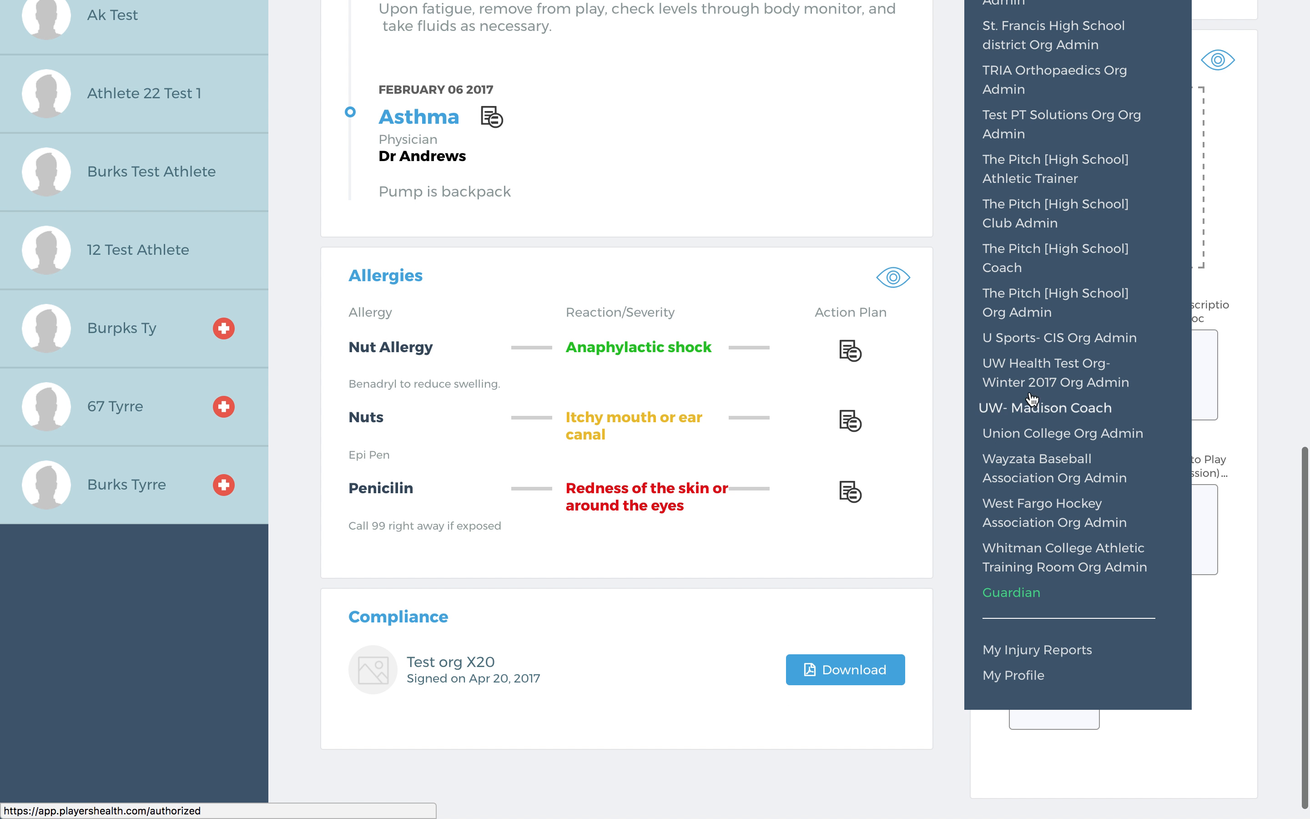
{"action": "left_click", "coordinate": [1023, 264]}
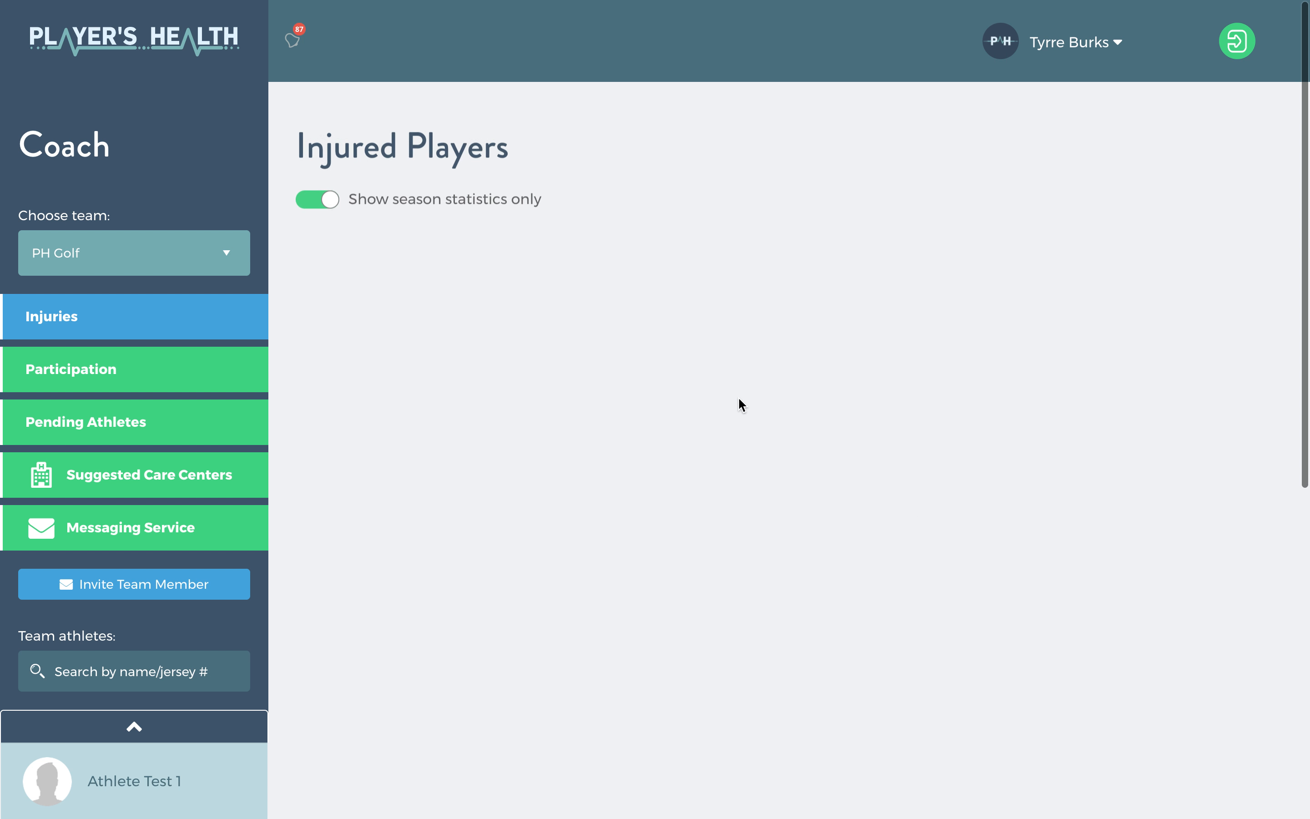
- Look through the coach's Injured Players page, covering the incident statistics, top locations, top injuries and the team athlete list
{"action": "scroll", "coordinate": [585, 454], "scroll_direction": "down", "scroll_amount": 3}
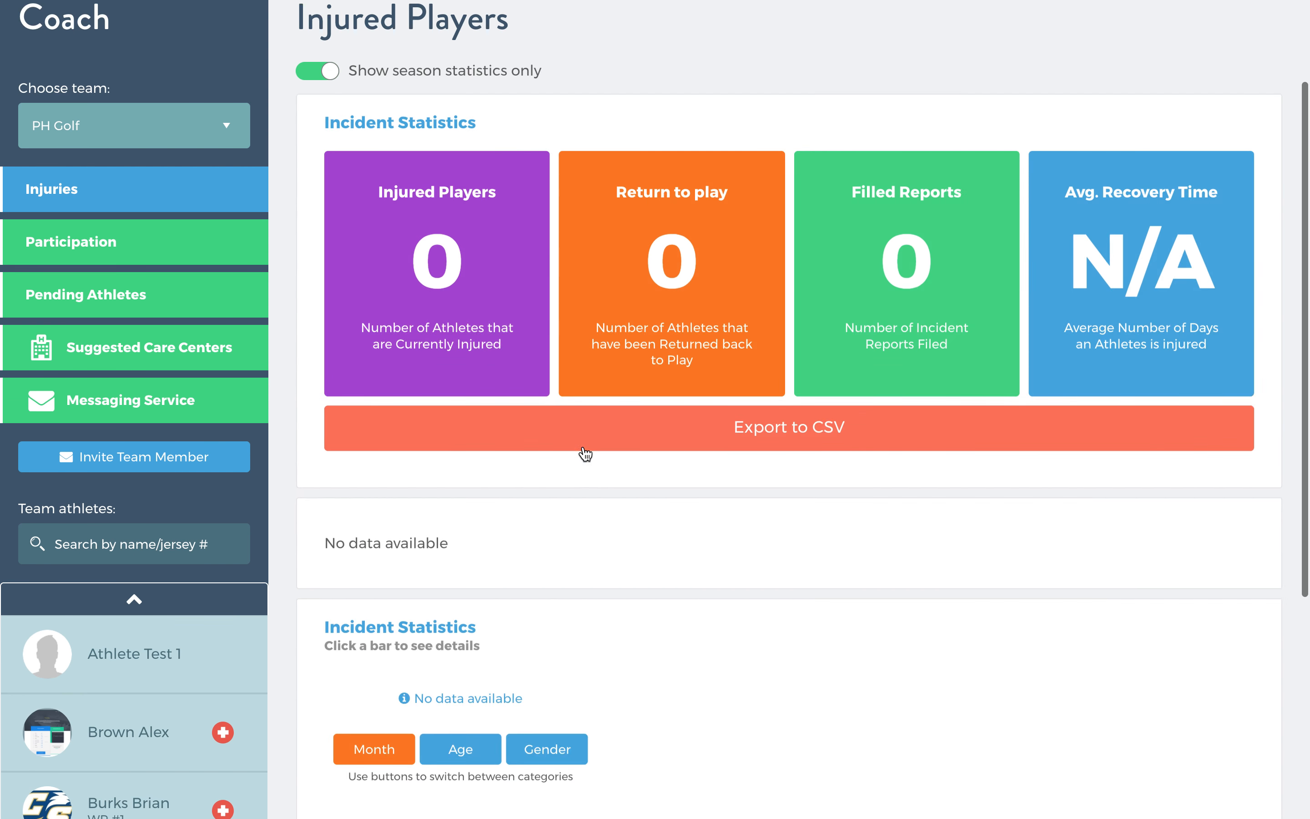
{"action": "scroll", "coordinate": [585, 454], "scroll_direction": "down", "scroll_amount": 3}
{"action": "scroll", "coordinate": [585, 454], "scroll_direction": "up", "scroll_amount": 6}
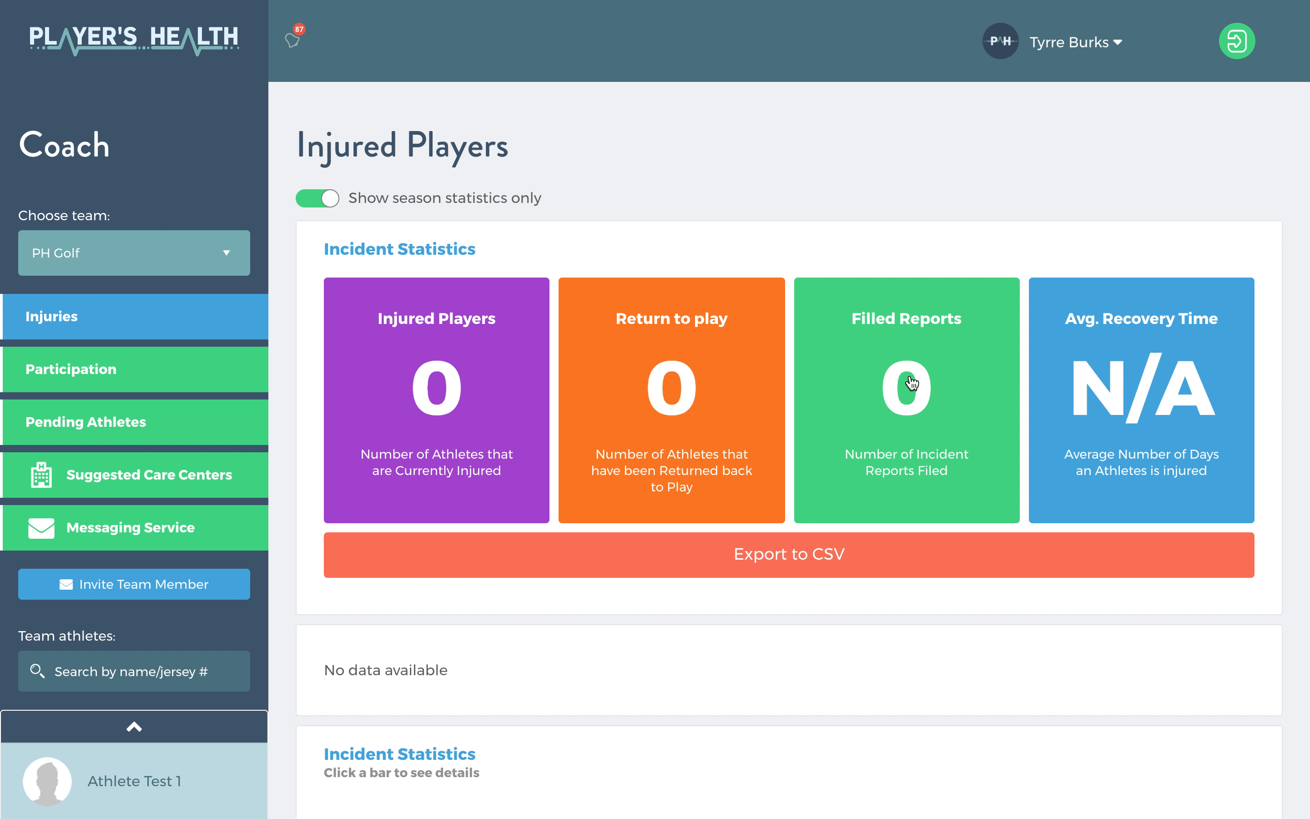
{"action": "scroll", "coordinate": [912, 383], "scroll_direction": "down", "scroll_amount": 9}
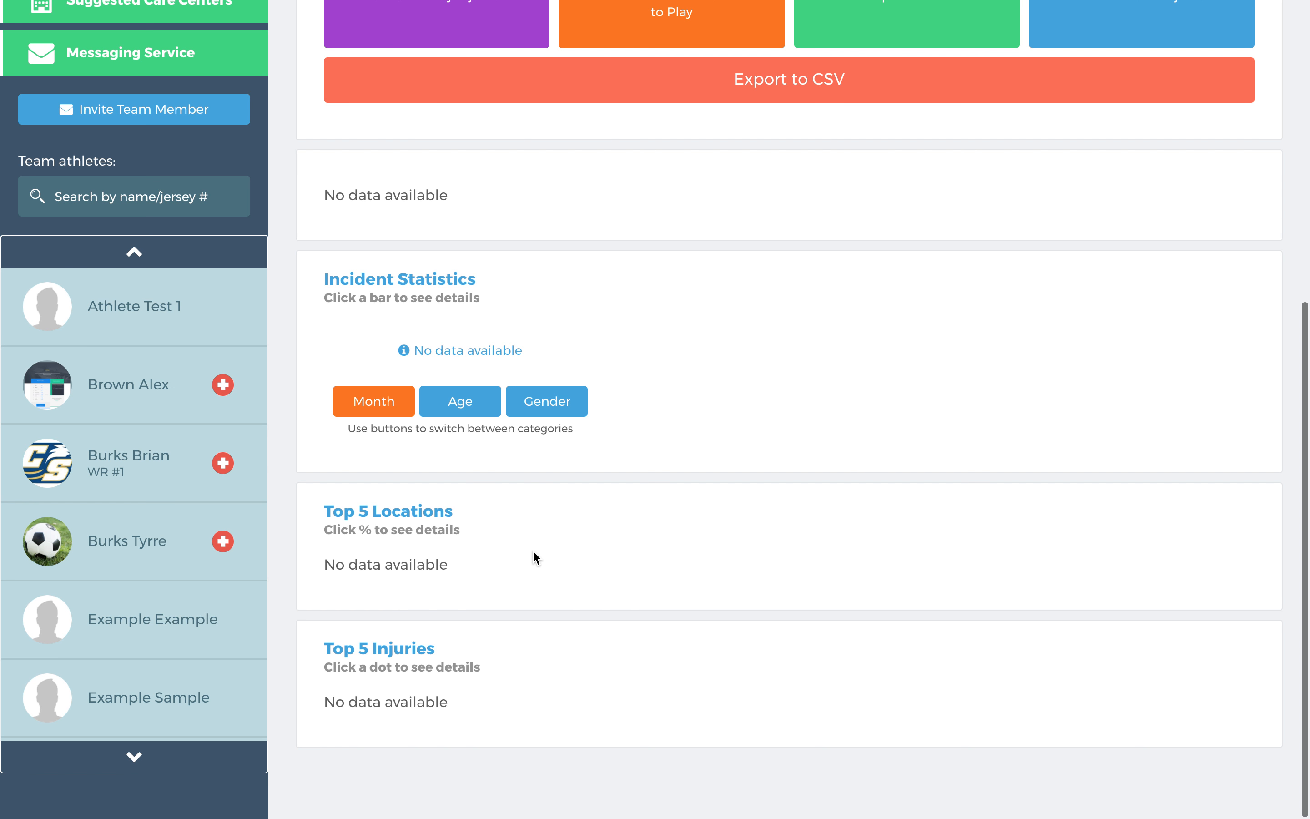
{"action": "scroll", "coordinate": [536, 558], "scroll_direction": "up", "scroll_amount": 9}
{"action": "scroll", "coordinate": [130, 520], "scroll_direction": "down", "scroll_amount": 3}
{"action": "scroll", "coordinate": [130, 520], "scroll_direction": "down", "scroll_amount": 5}
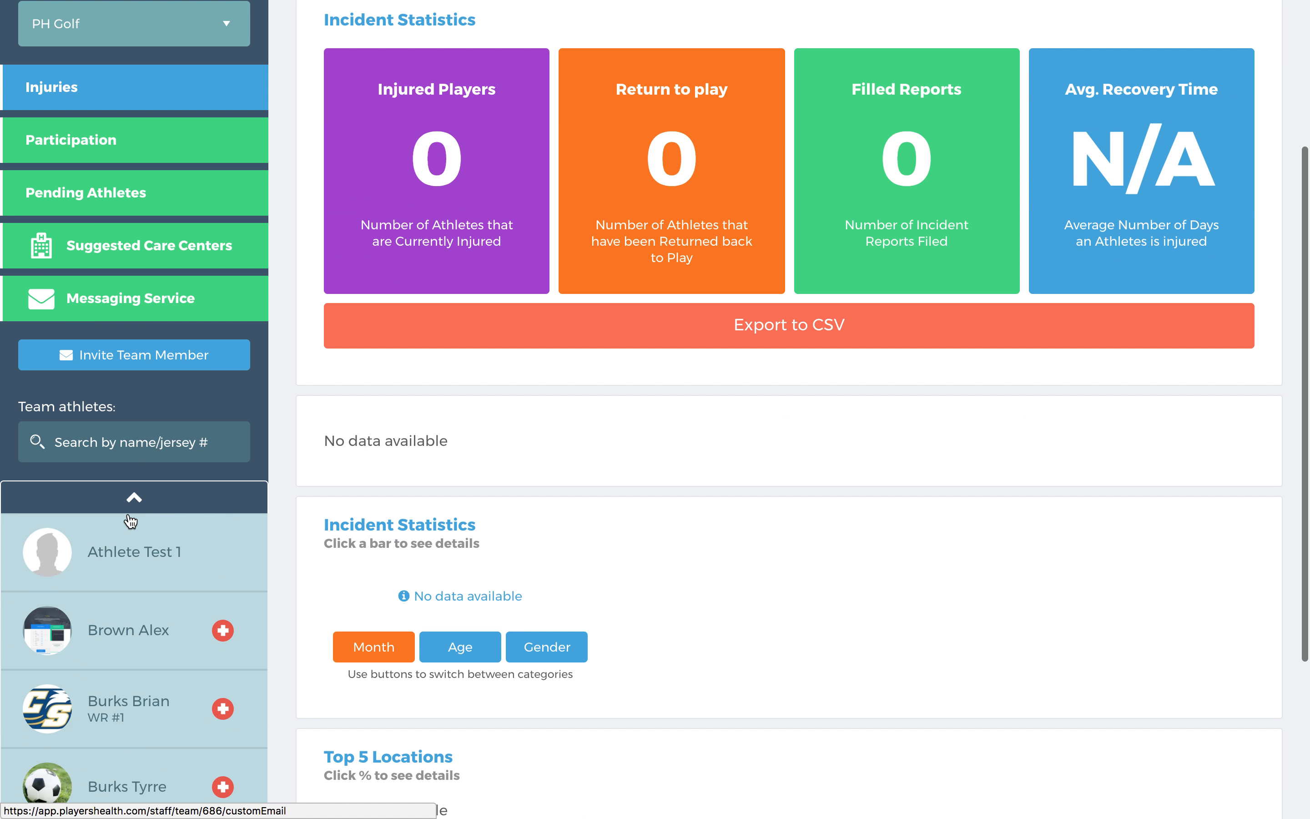
{"action": "scroll", "coordinate": [128, 585], "scroll_direction": "up", "scroll_amount": 5}
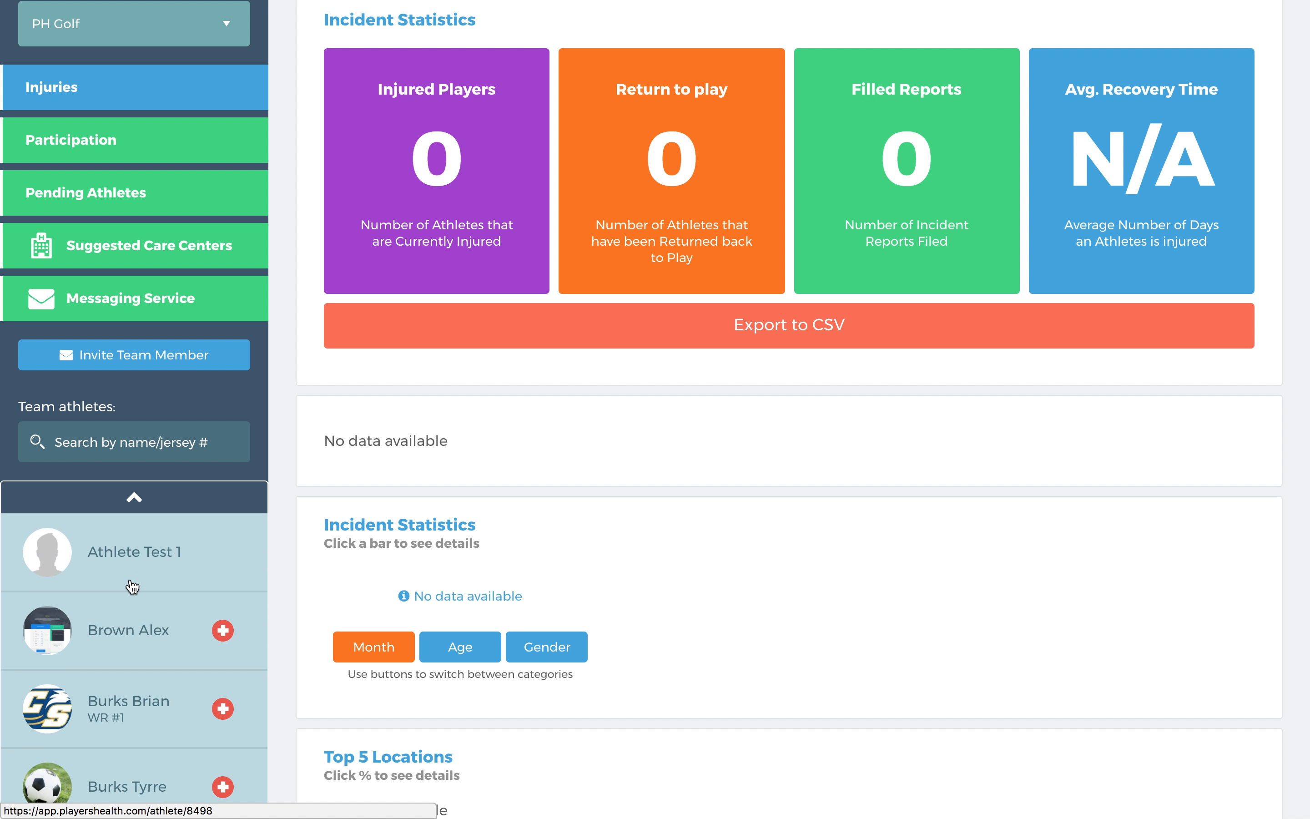
- View the team member invitation form, and find an athlete by first name in the team athletes and open the profile
{"action": "left_click", "coordinate": [154, 359]}
{"action": "left_click", "coordinate": [60, 671]}
{"action": "scroll", "coordinate": [60, 671], "scroll_direction": "down", "scroll_amount": 3}
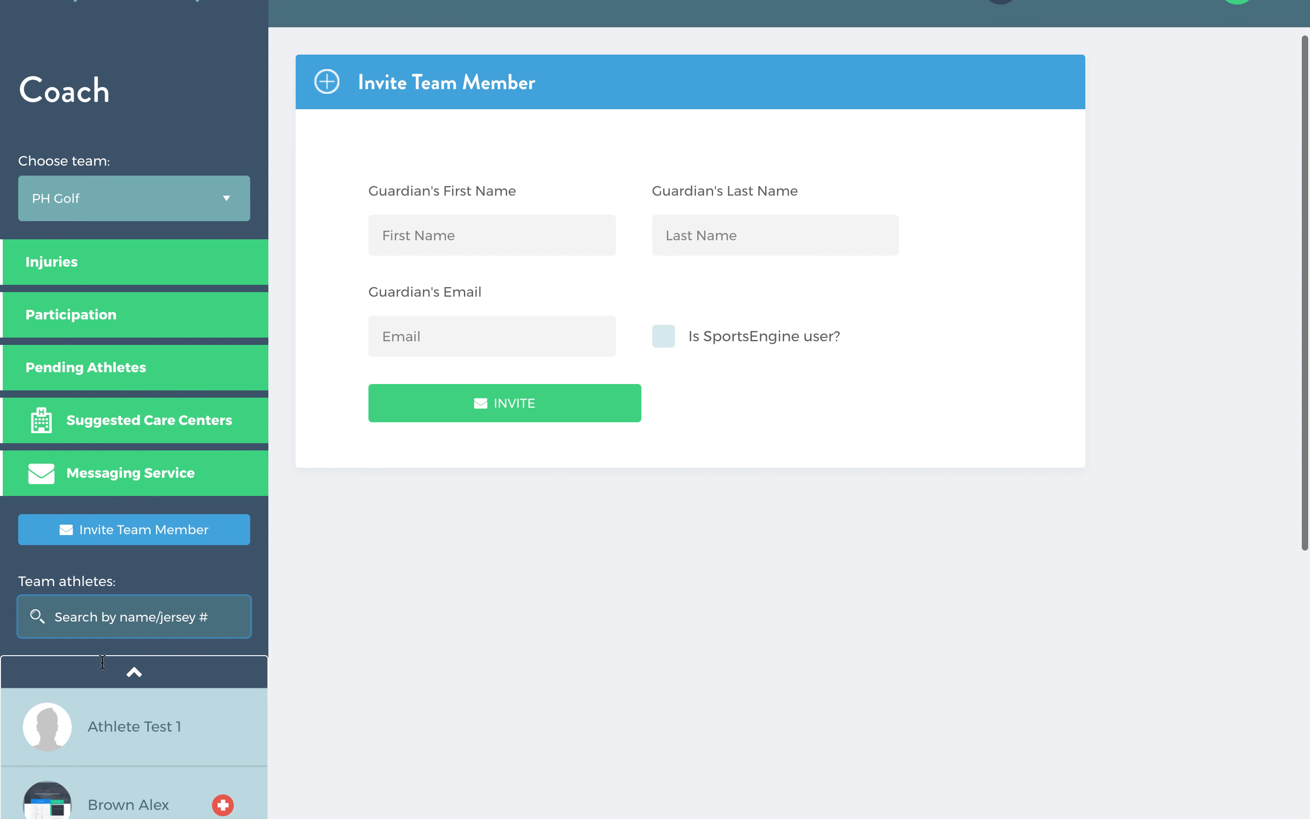
{"action": "type", "text": "Tyrr"}
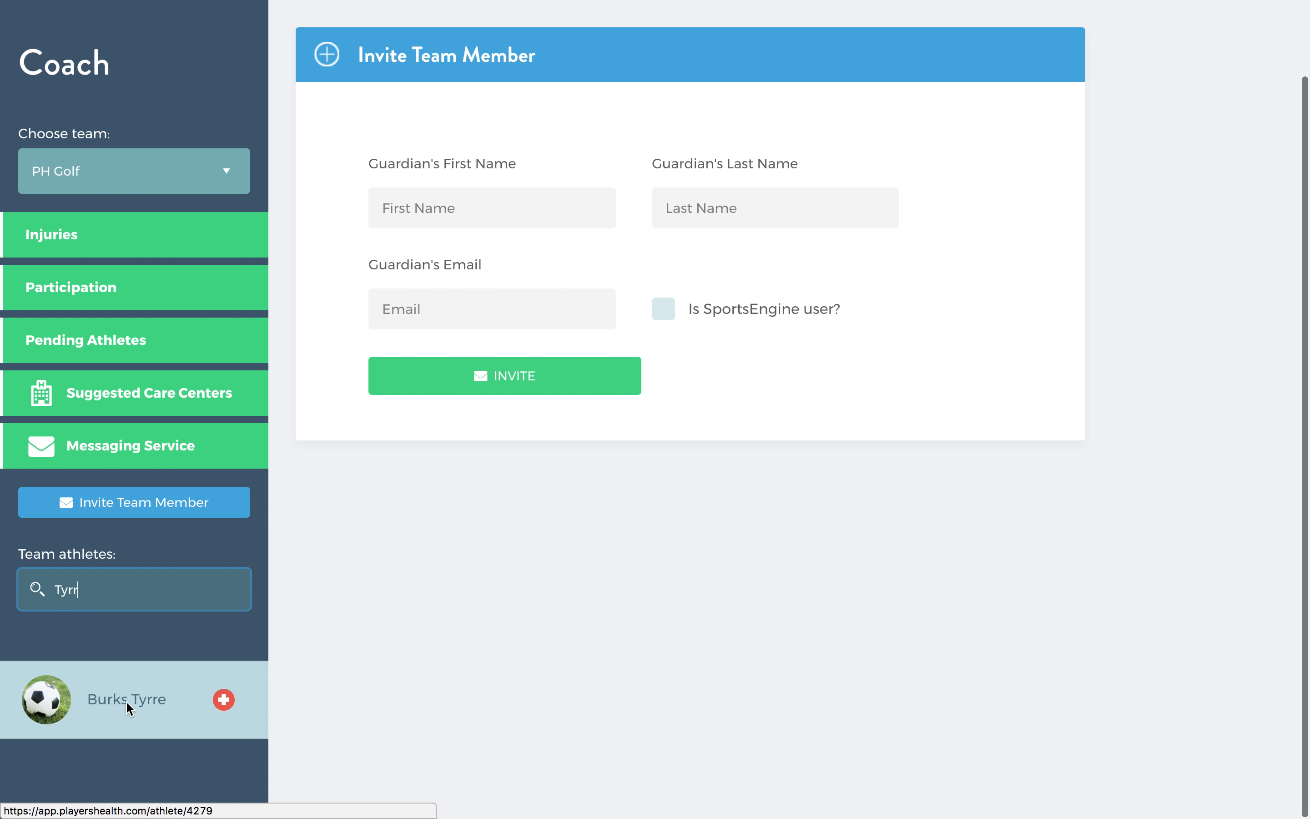
{"action": "left_click", "coordinate": [102, 702]}
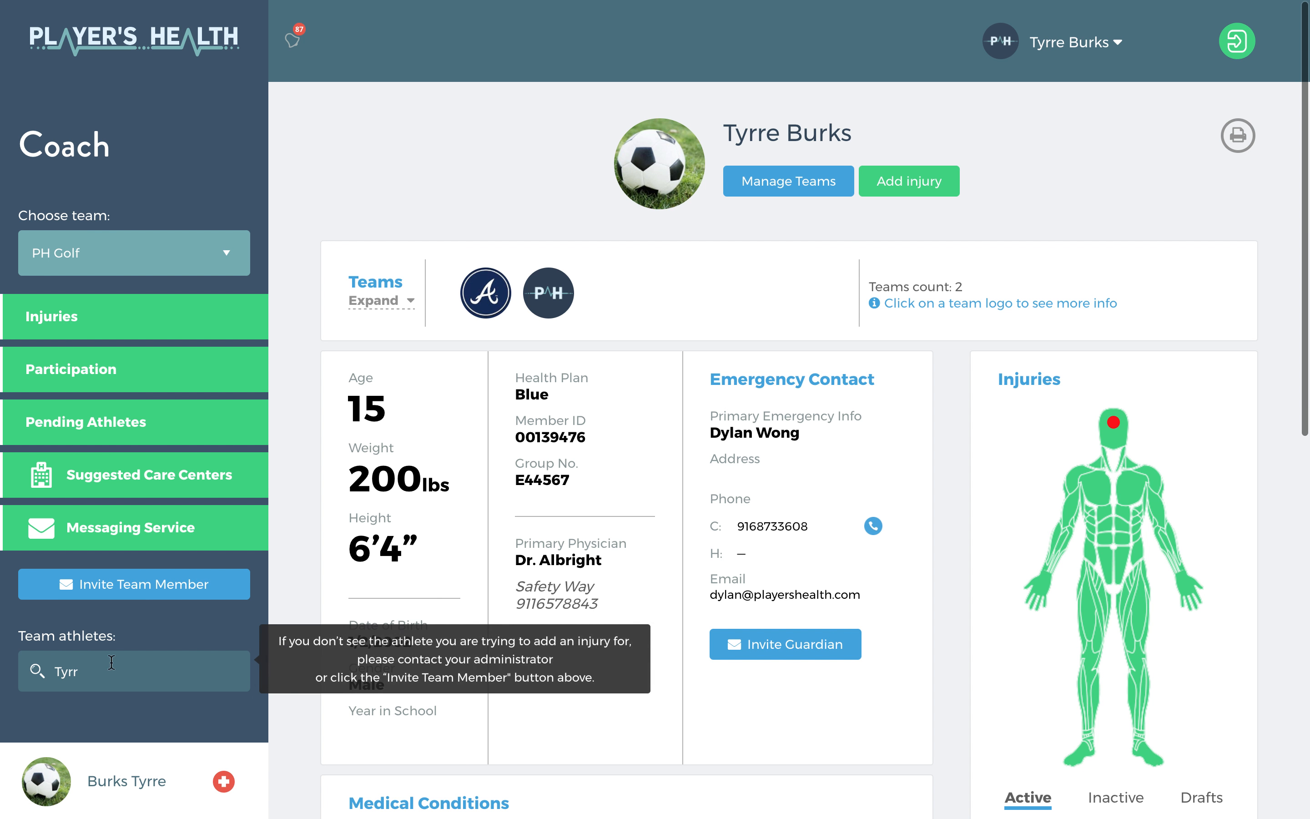
- Review the PH Golf participation roster and change the selected team to PH Soccer
{"action": "left_click", "coordinate": [131, 372]}
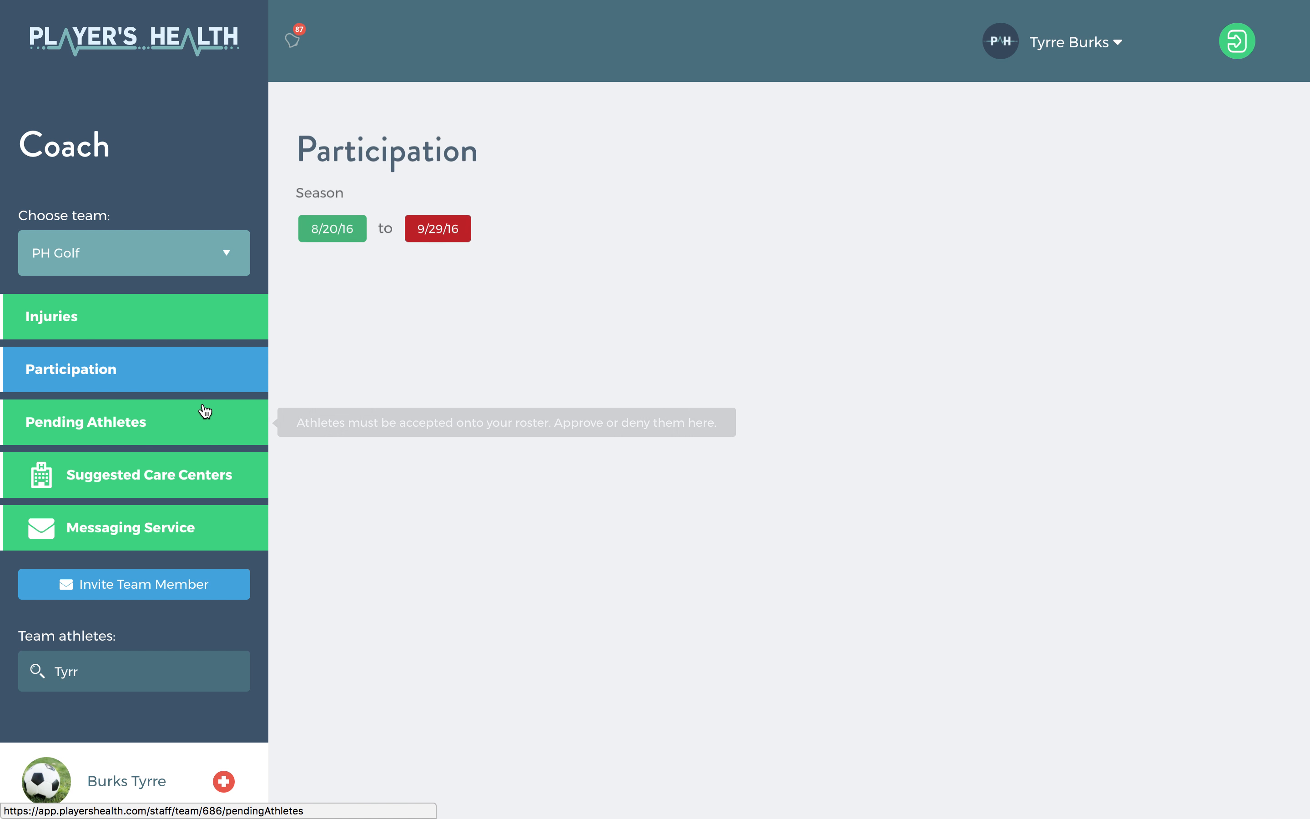
{"action": "scroll", "coordinate": [552, 307], "scroll_direction": "down", "scroll_amount": 3}
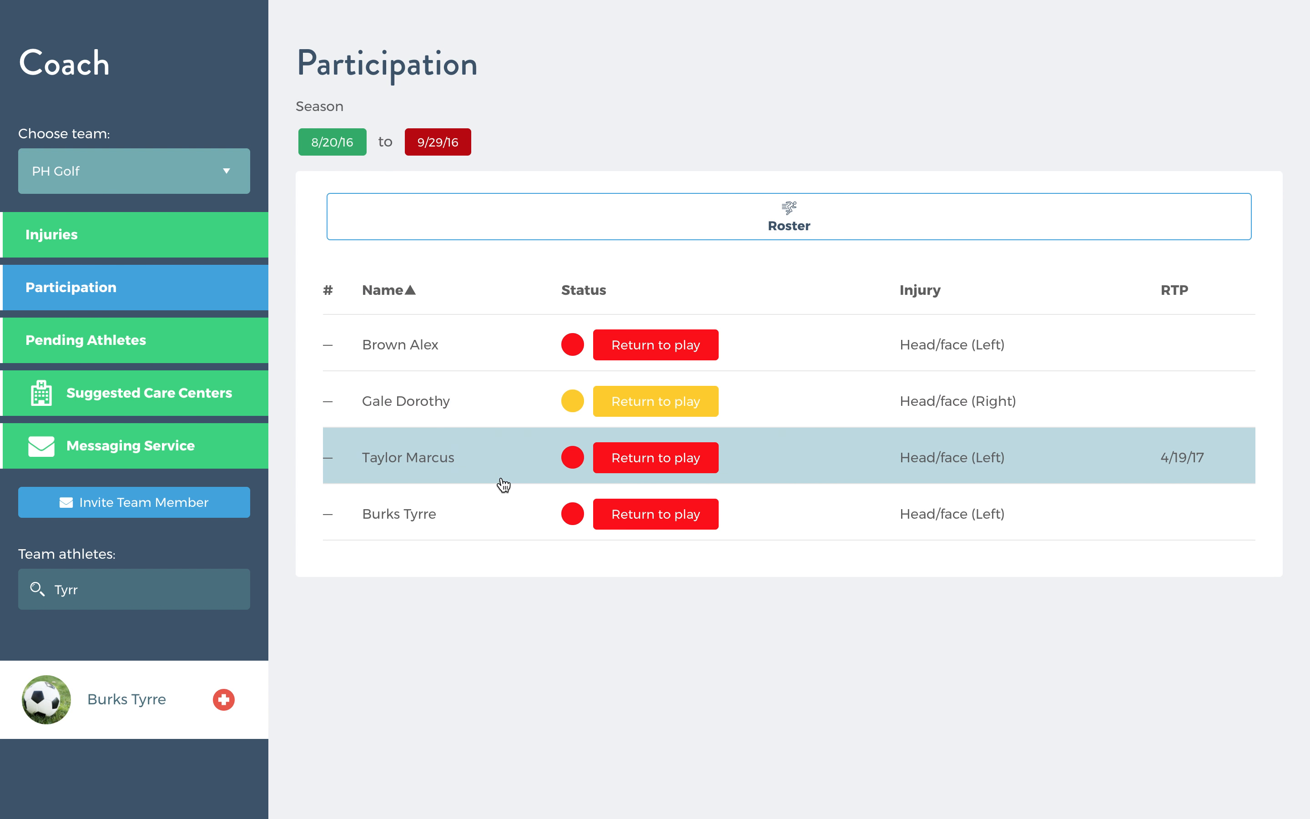
{"action": "left_click", "coordinate": [205, 174]}
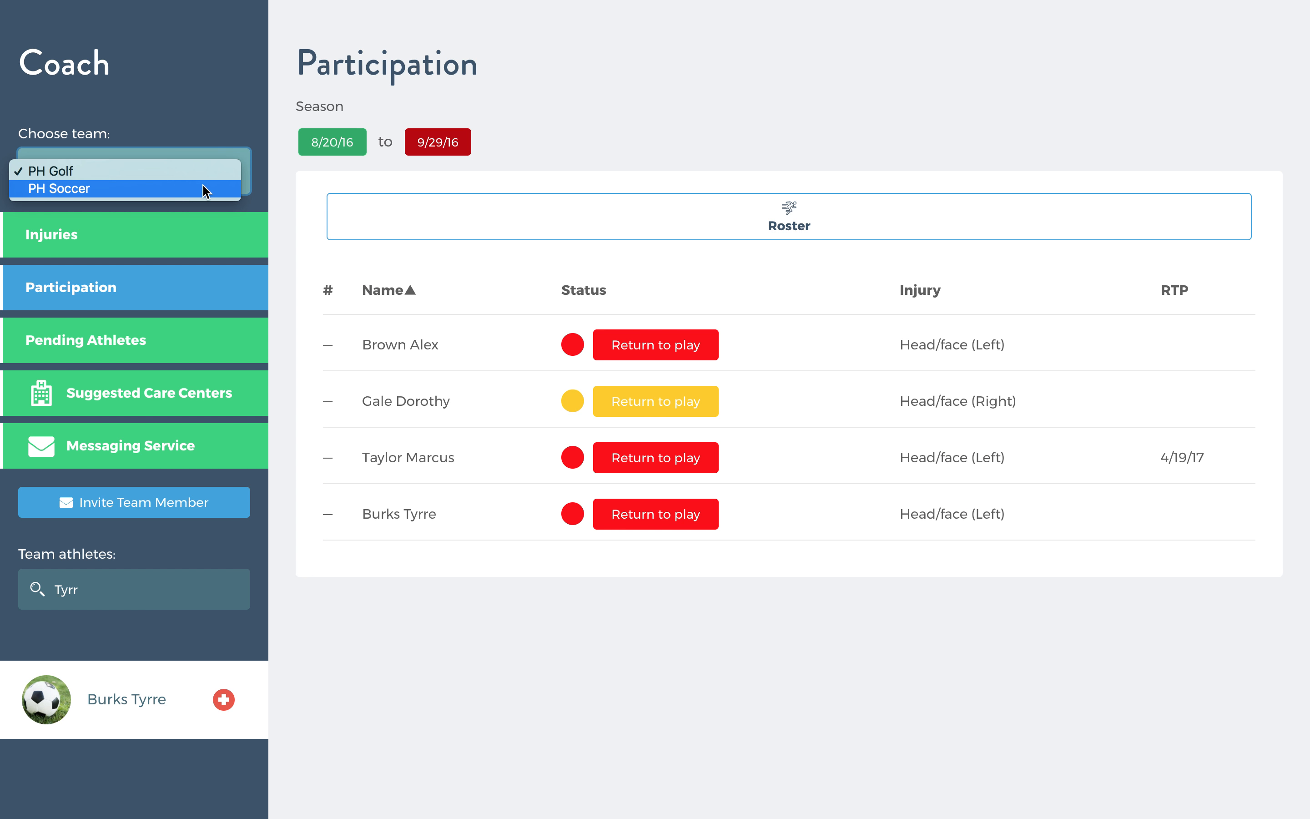
{"action": "left_click", "coordinate": [205, 190]}
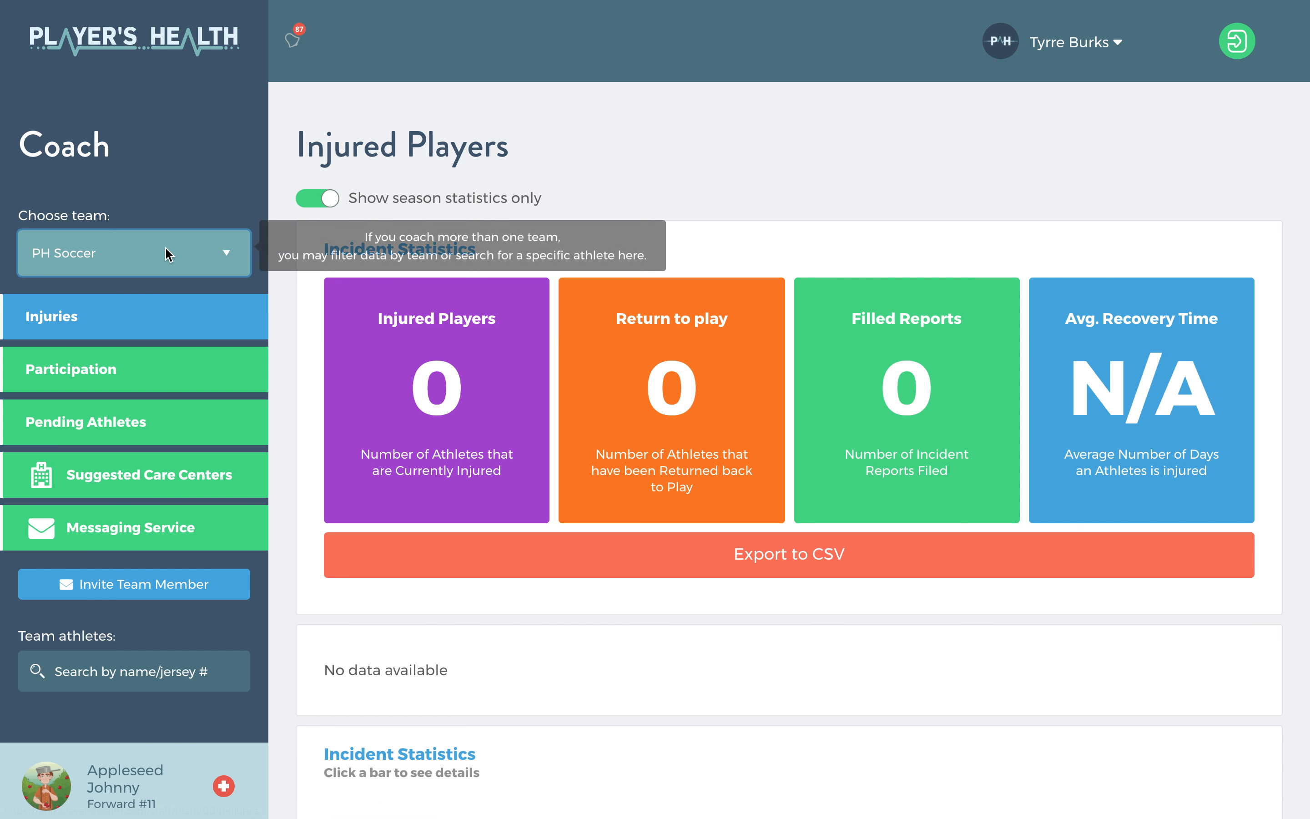
- Set the team back to PH Golf and turn off the restriction to season statistics
{"action": "left_click", "coordinate": [158, 252]}
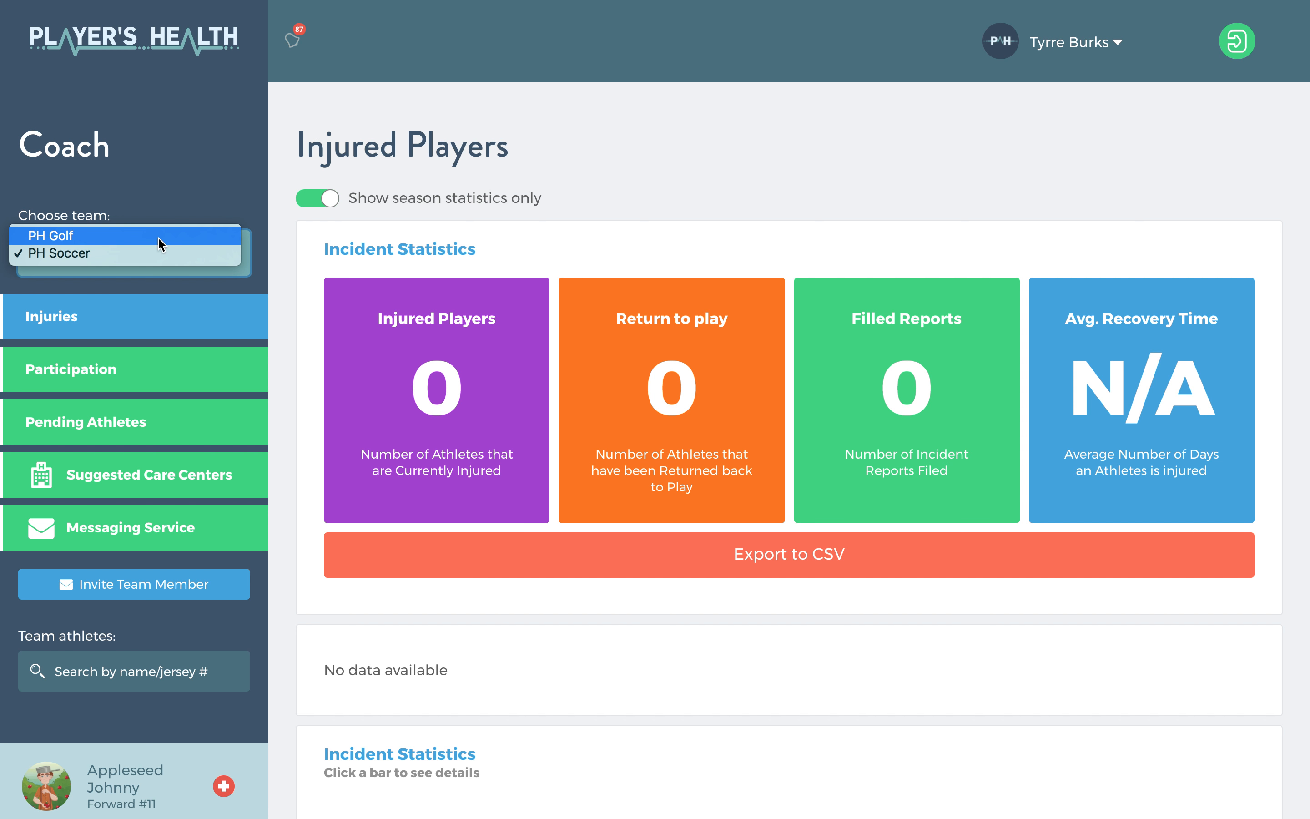
{"action": "left_click", "coordinate": [155, 391]}
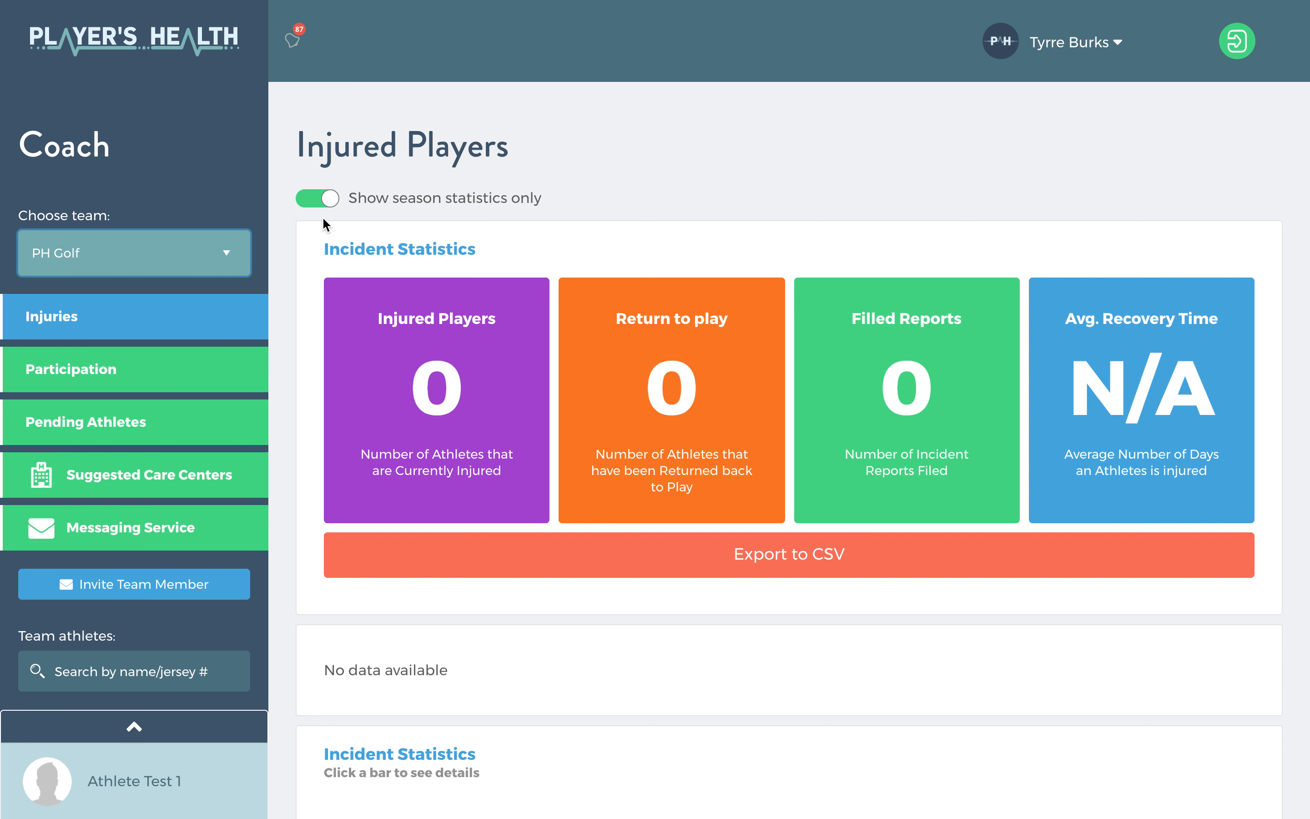
{"action": "left_click", "coordinate": [313, 199]}
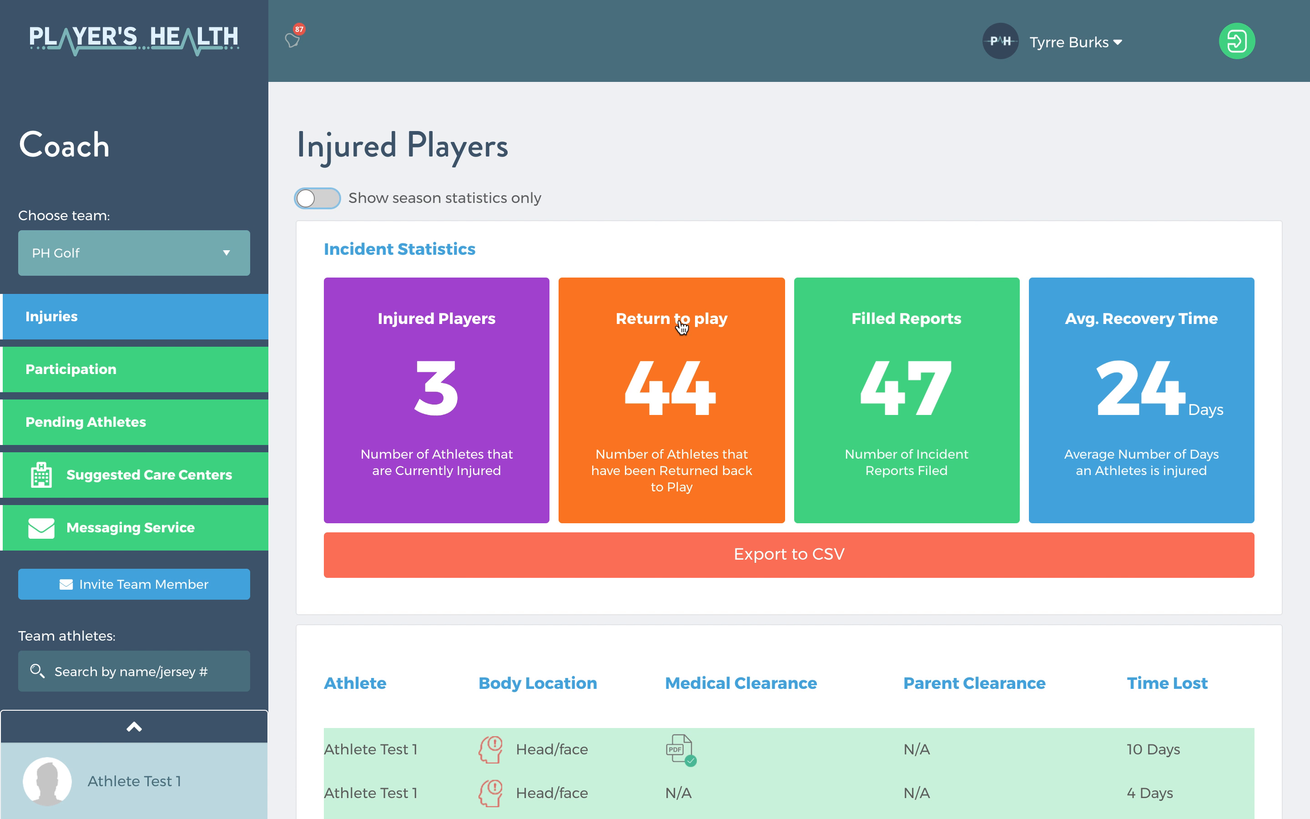
- Examine the all-time incident statistics and the injury table's body locations, clearances and time lost, including the Return to play figure
{"action": "scroll", "coordinate": [682, 327], "scroll_direction": "down", "scroll_amount": 3}
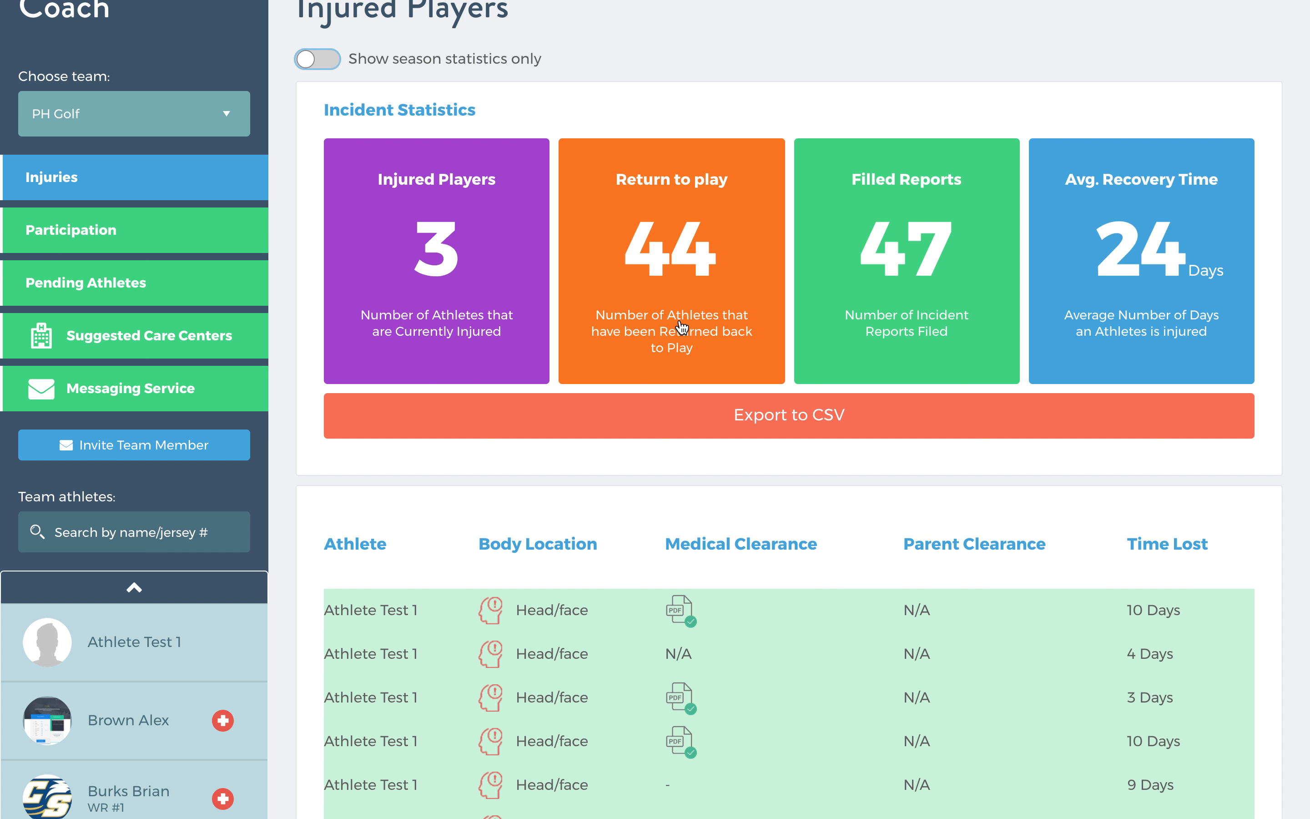
{"action": "scroll", "coordinate": [681, 328], "scroll_direction": "down", "scroll_amount": 4}
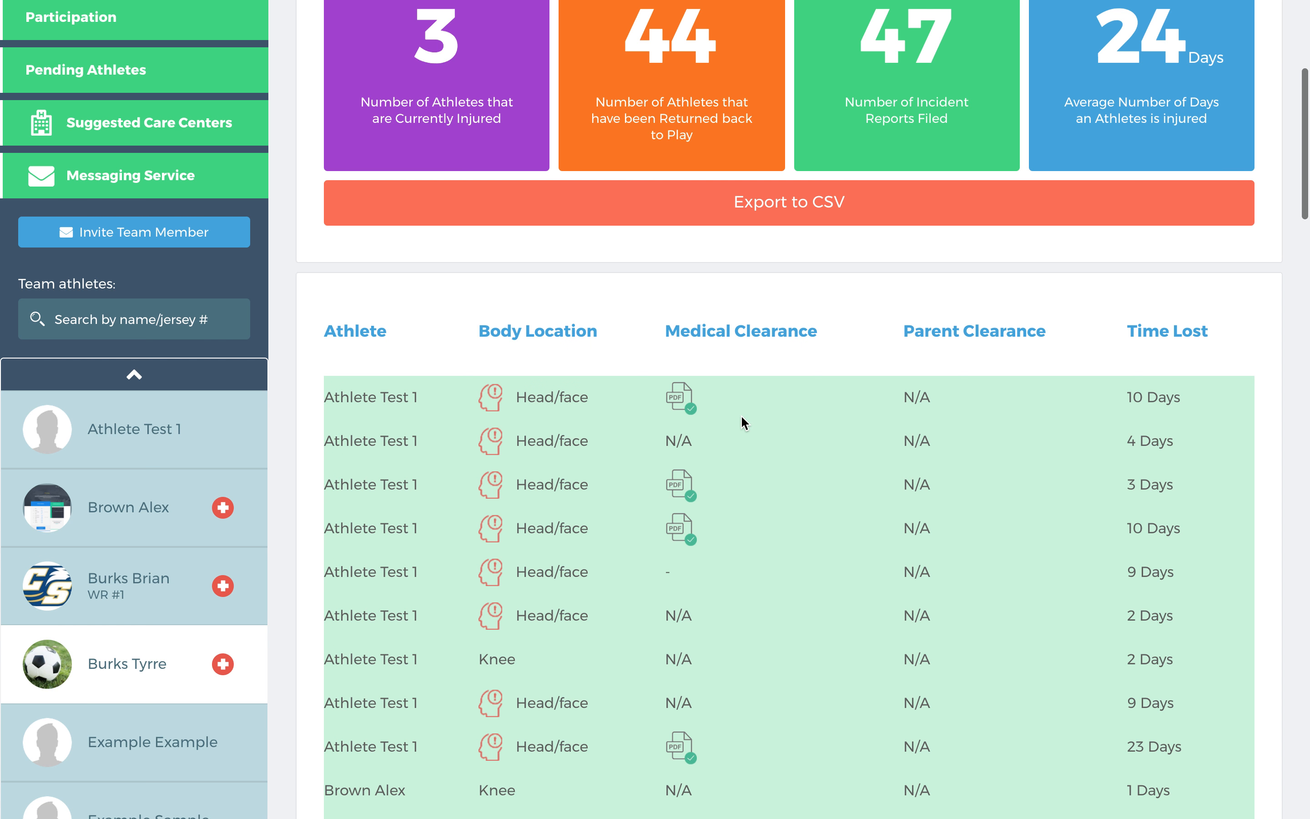
{"action": "scroll", "coordinate": [687, 417], "scroll_direction": "up", "scroll_amount": 1}
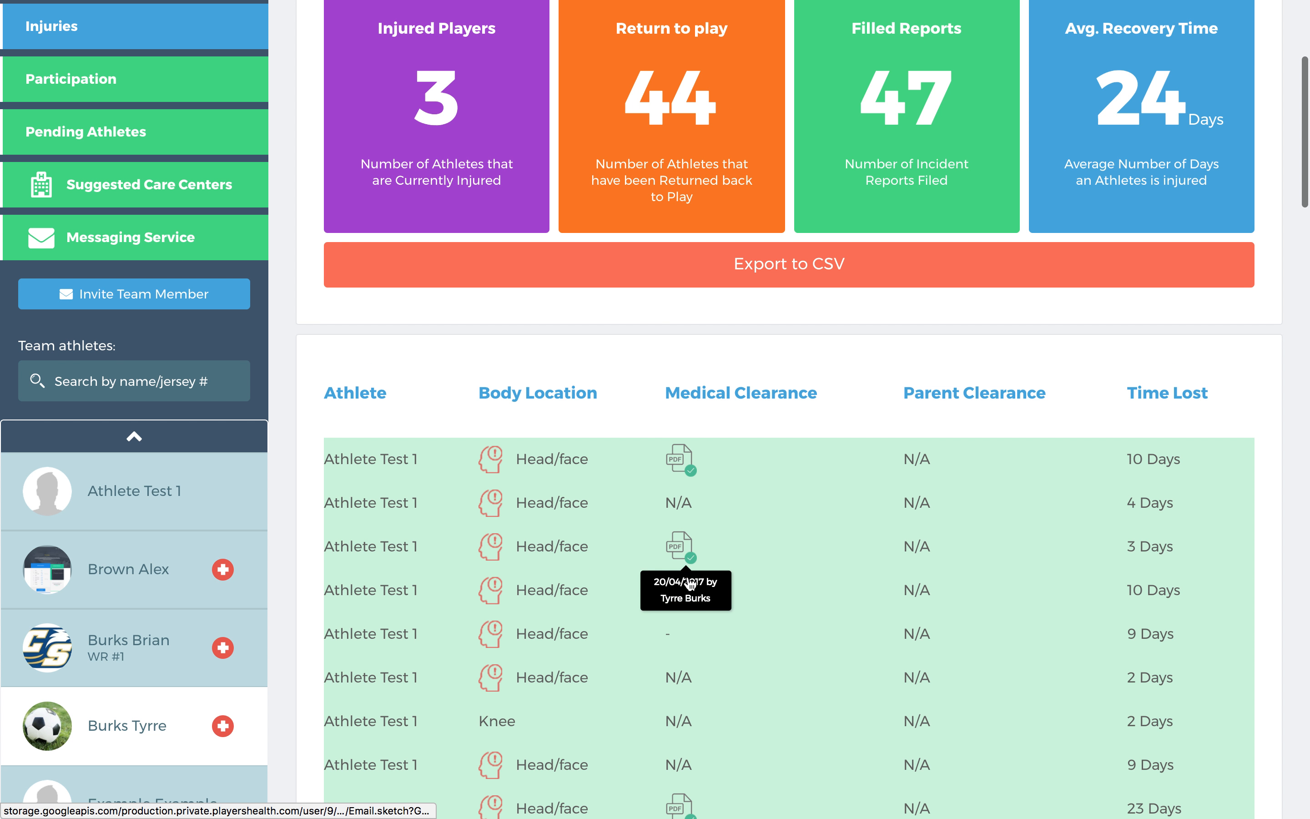
{"action": "scroll", "coordinate": [692, 563], "scroll_direction": "down", "scroll_amount": 12}
{"action": "scroll", "coordinate": [690, 578], "scroll_direction": "up", "scroll_amount": 2}
{"action": "scroll", "coordinate": [688, 578], "scroll_direction": "up", "scroll_amount": 14}
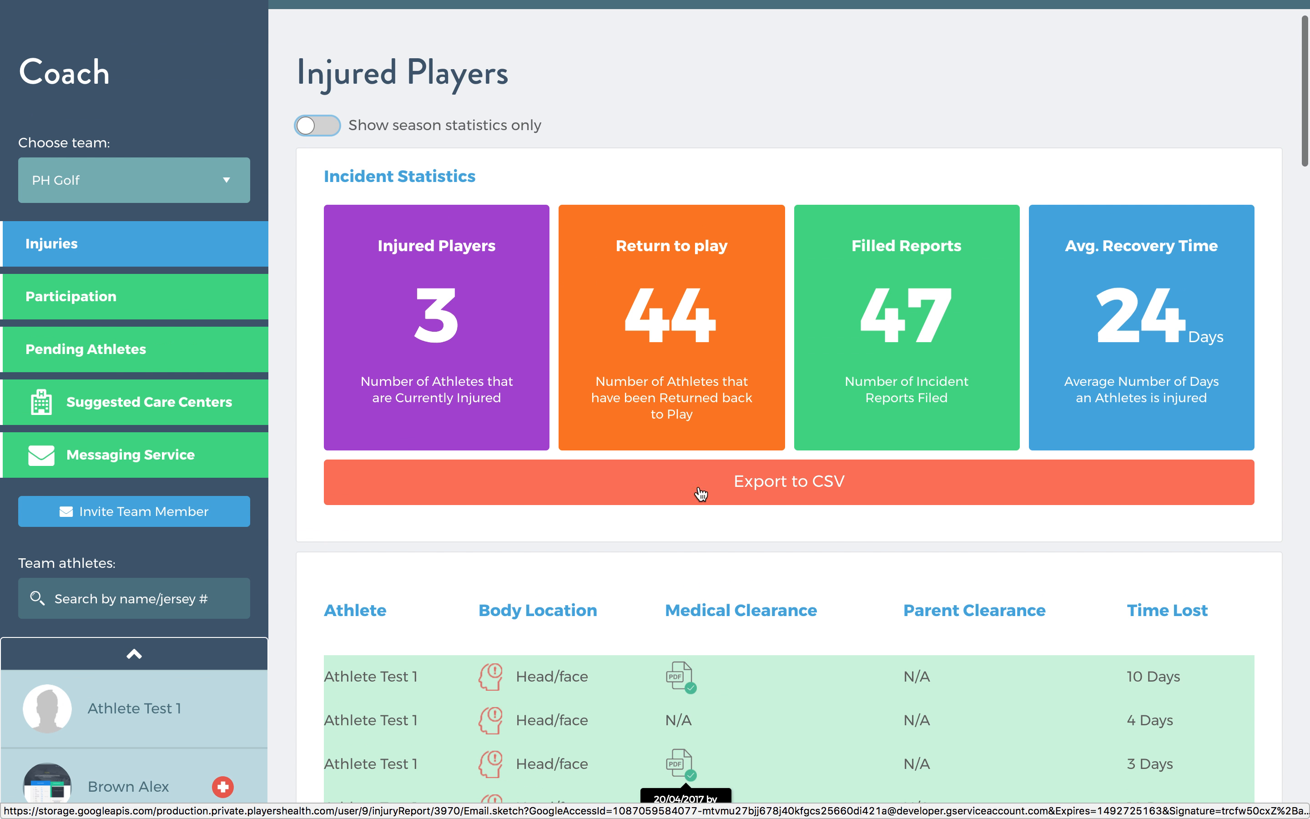
{"action": "left_click", "coordinate": [691, 342]}
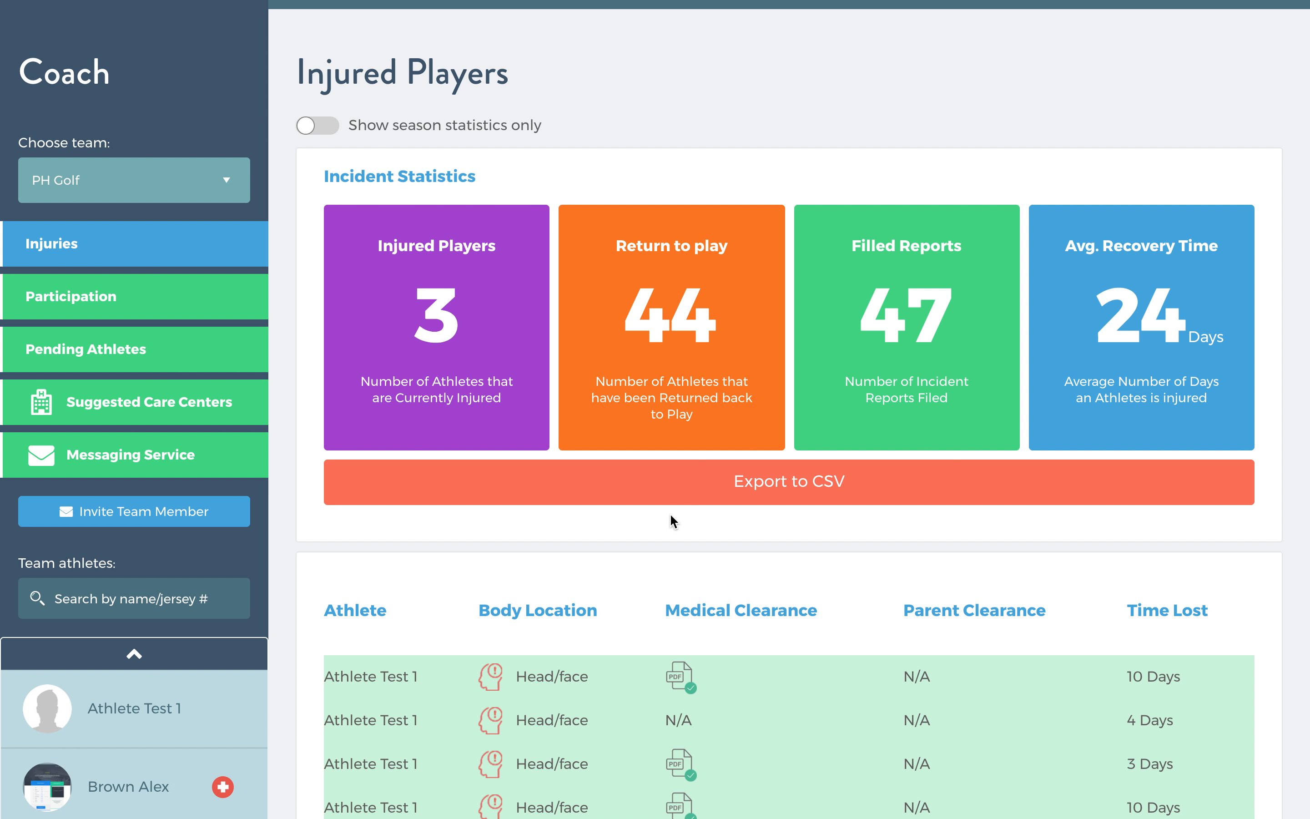
- Open an injury report of Athlete Test 1 from the table and review its overview, injury details and status timeline
{"action": "scroll", "coordinate": [673, 521], "scroll_direction": "down", "scroll_amount": 5}
{"action": "left_click", "coordinate": [371, 409]}
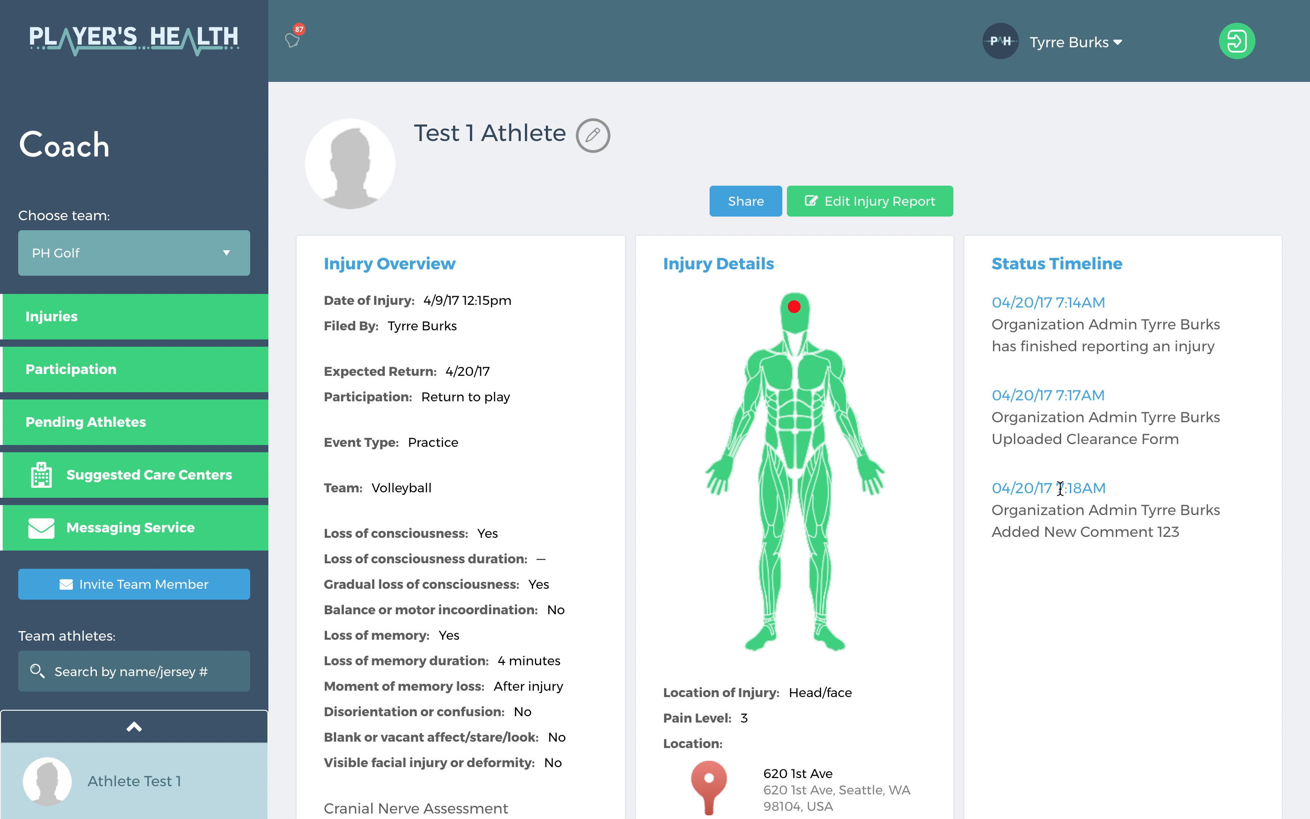
{"action": "scroll", "coordinate": [1089, 477], "scroll_direction": "down", "scroll_amount": 4}
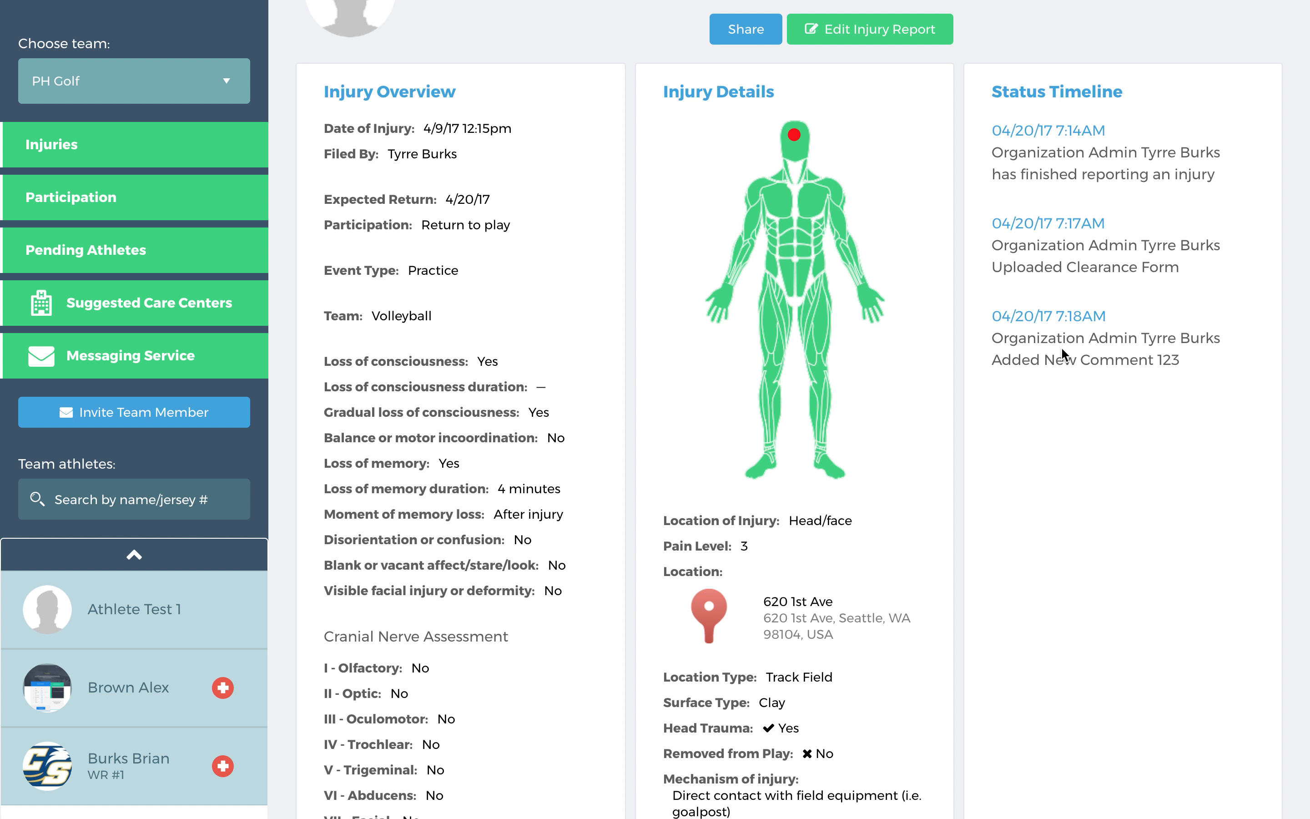
{"action": "scroll", "coordinate": [1064, 355], "scroll_direction": "down", "scroll_amount": 1}
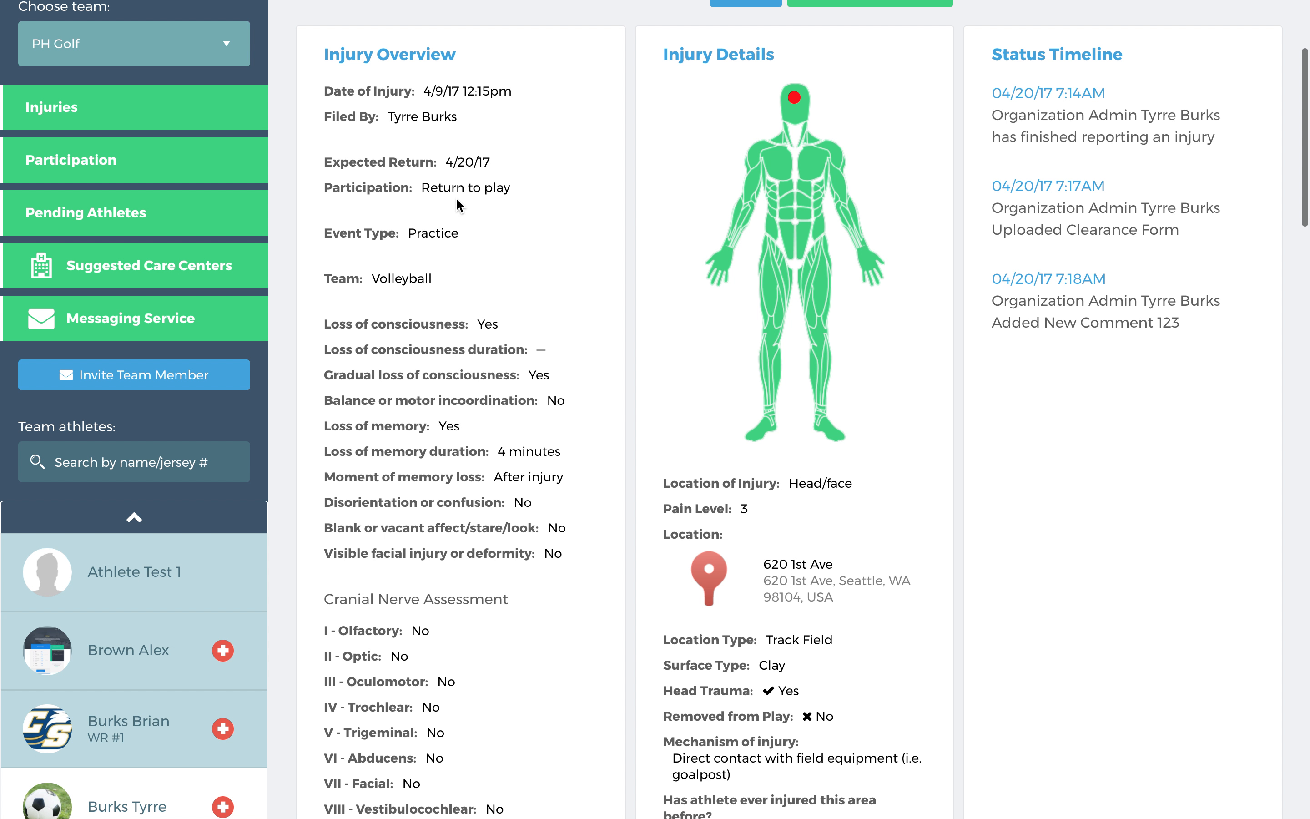
{"action": "scroll", "coordinate": [459, 204], "scroll_direction": "up", "scroll_amount": 3}
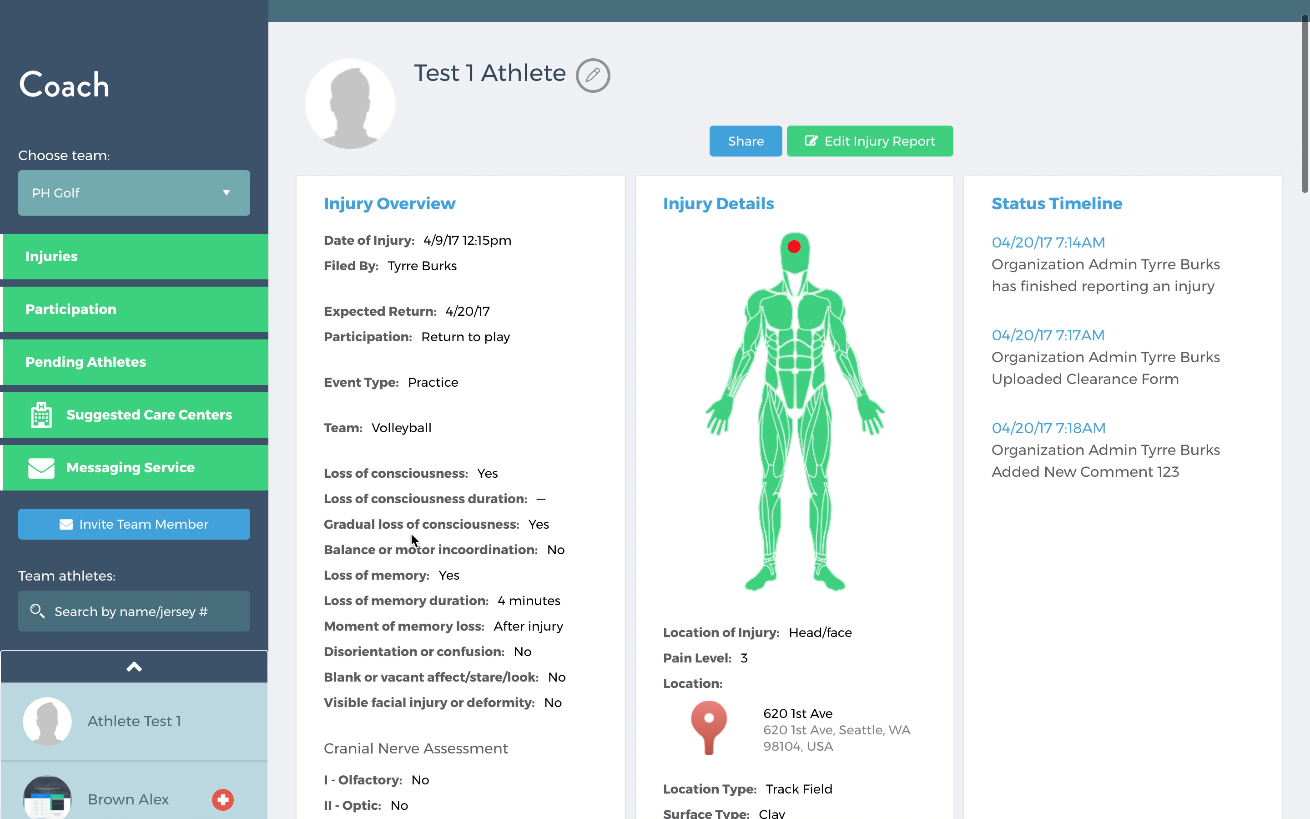
- Return to the team's Injuries page and show statistics beyond the current season
{"action": "left_click", "coordinate": [200, 316]}
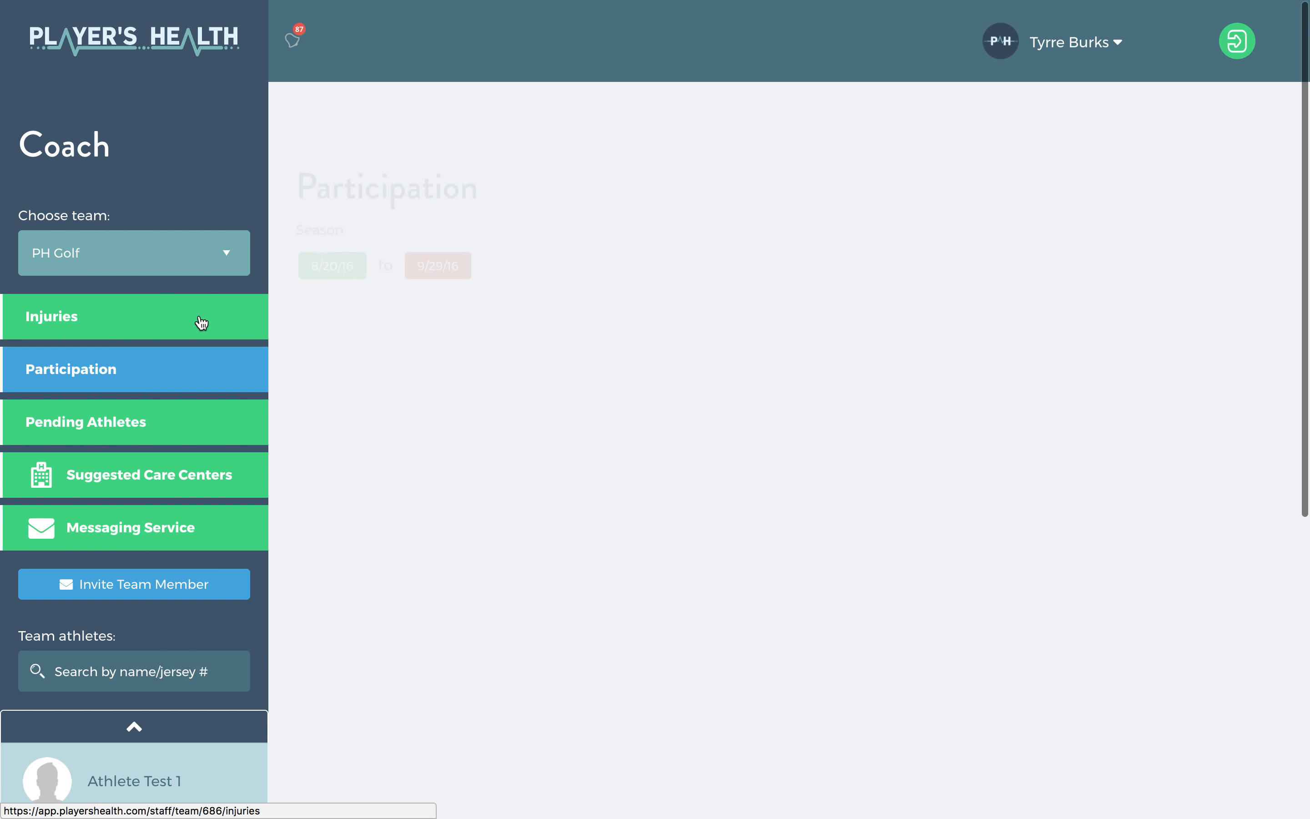
{"action": "left_click", "coordinate": [190, 314]}
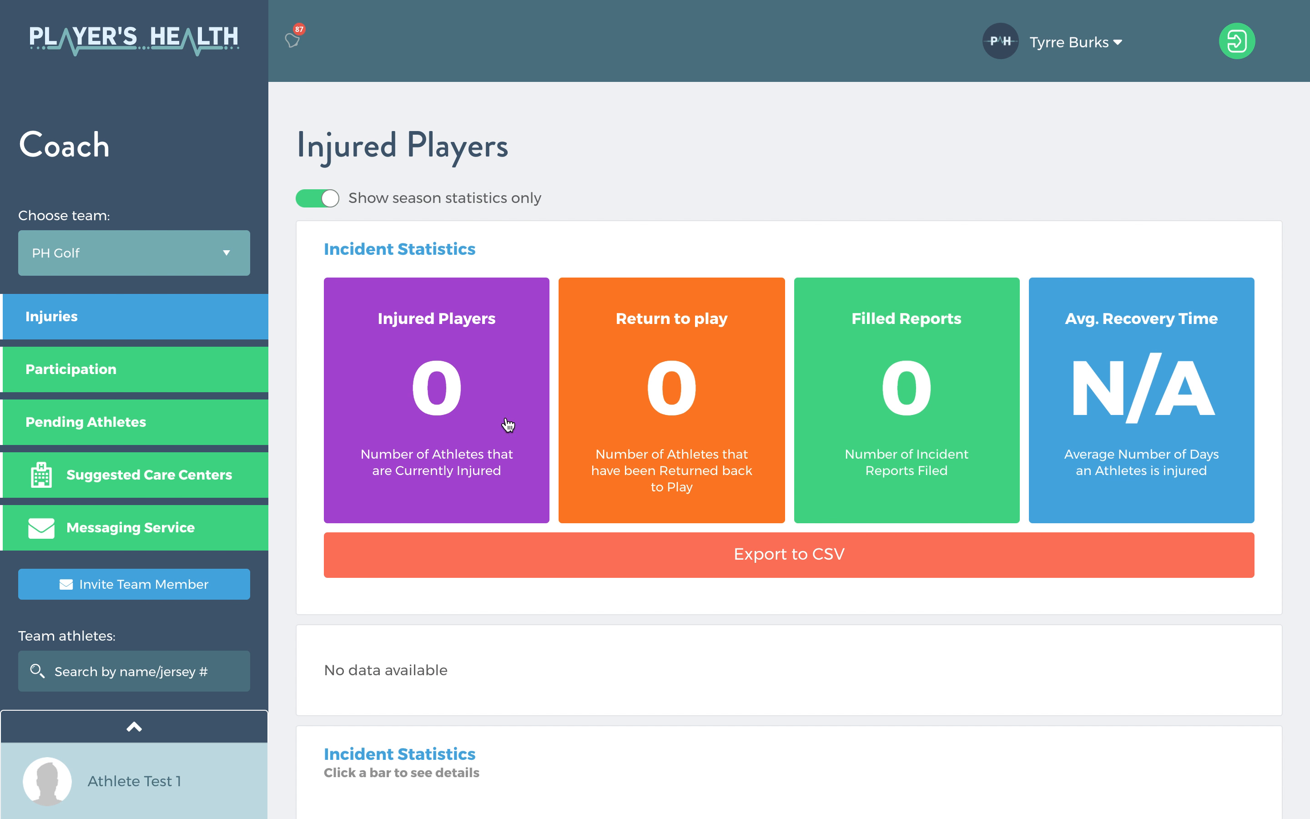
{"action": "left_click", "coordinate": [317, 198]}
- Examine the injury table's medical clearance documents and parent clearance entries for the listed athletes
{"action": "scroll", "coordinate": [563, 465], "scroll_direction": "down", "scroll_amount": 2}
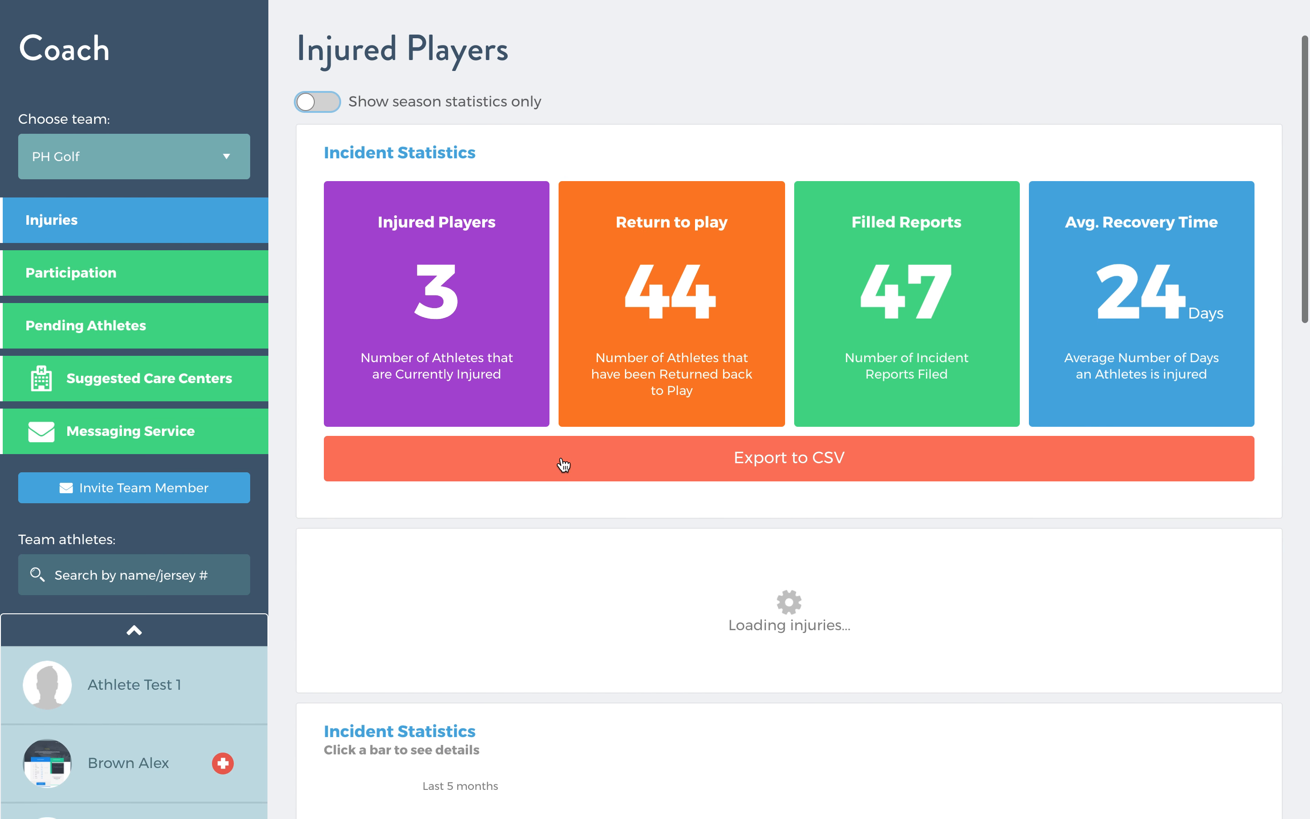
{"action": "scroll", "coordinate": [563, 464], "scroll_direction": "down", "scroll_amount": 2}
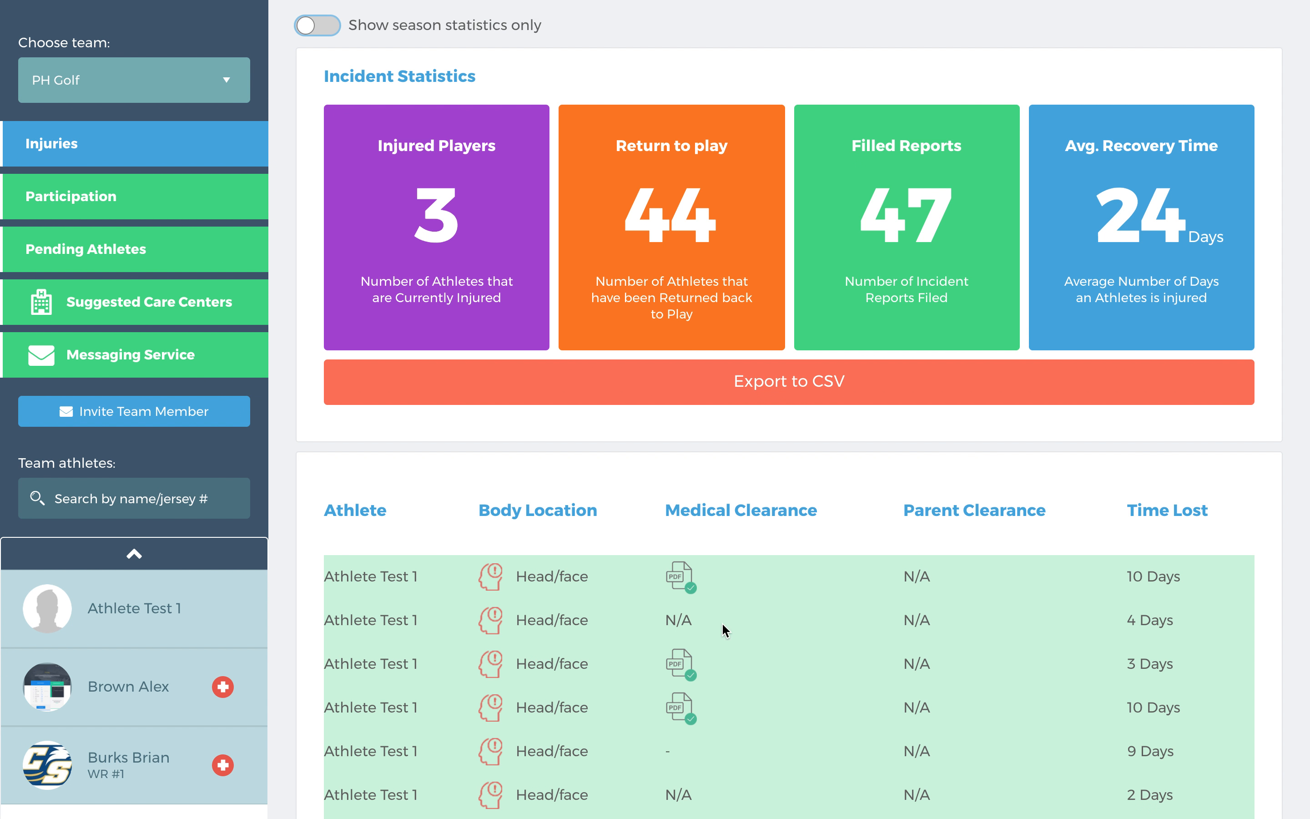
{"action": "scroll", "coordinate": [755, 629], "scroll_direction": "down", "scroll_amount": 10}
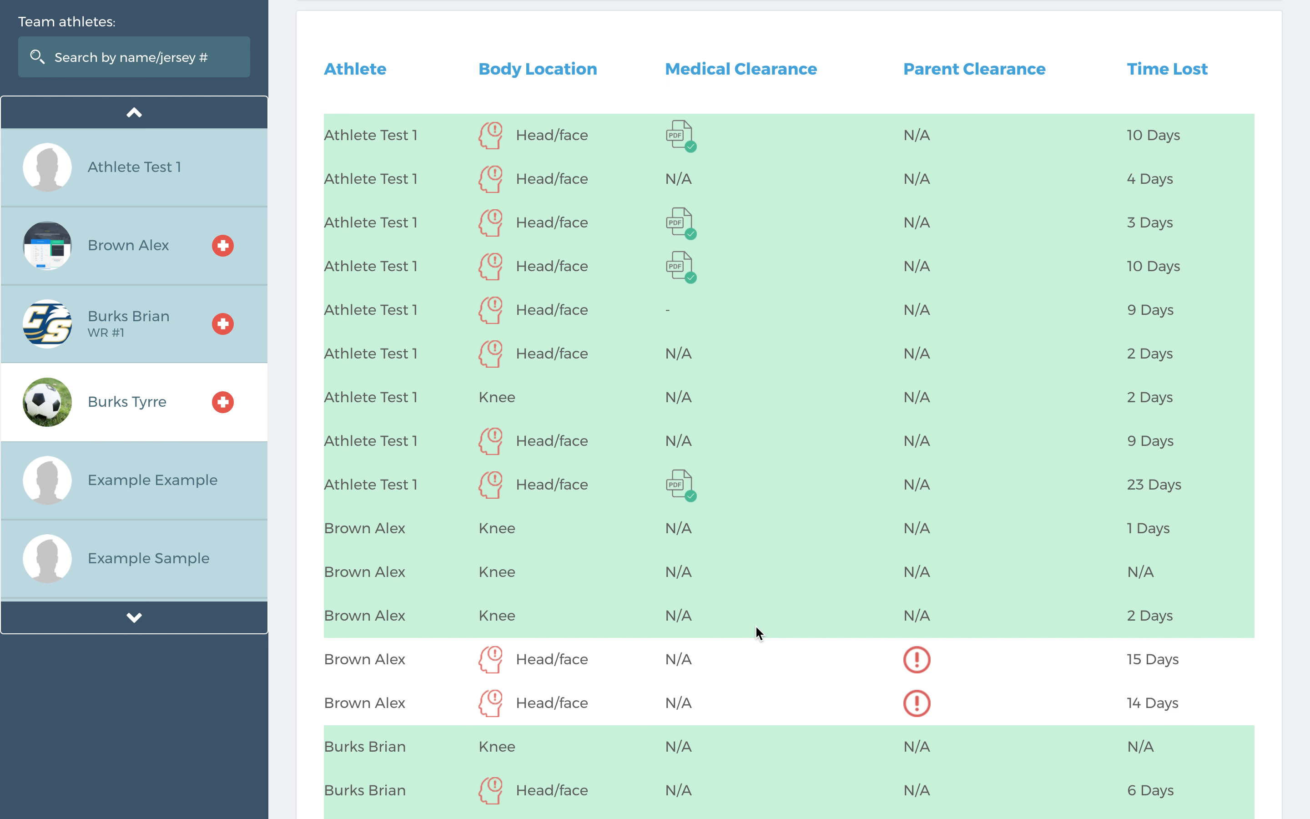
{"action": "scroll", "coordinate": [726, 576], "scroll_direction": "up", "scroll_amount": 5}
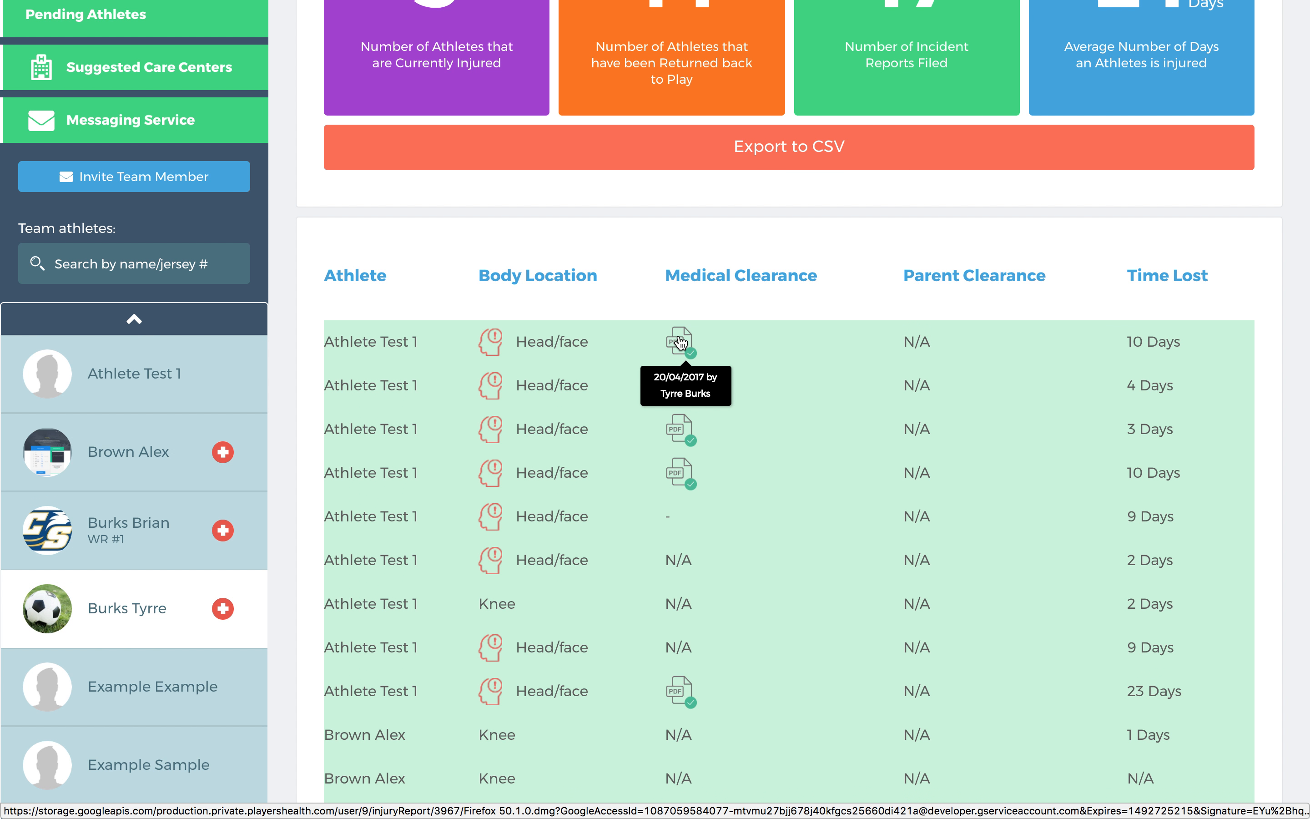
{"action": "scroll", "coordinate": [681, 342], "scroll_direction": "up", "scroll_amount": 2}
{"action": "scroll", "coordinate": [681, 342], "scroll_direction": "down", "scroll_amount": 20}
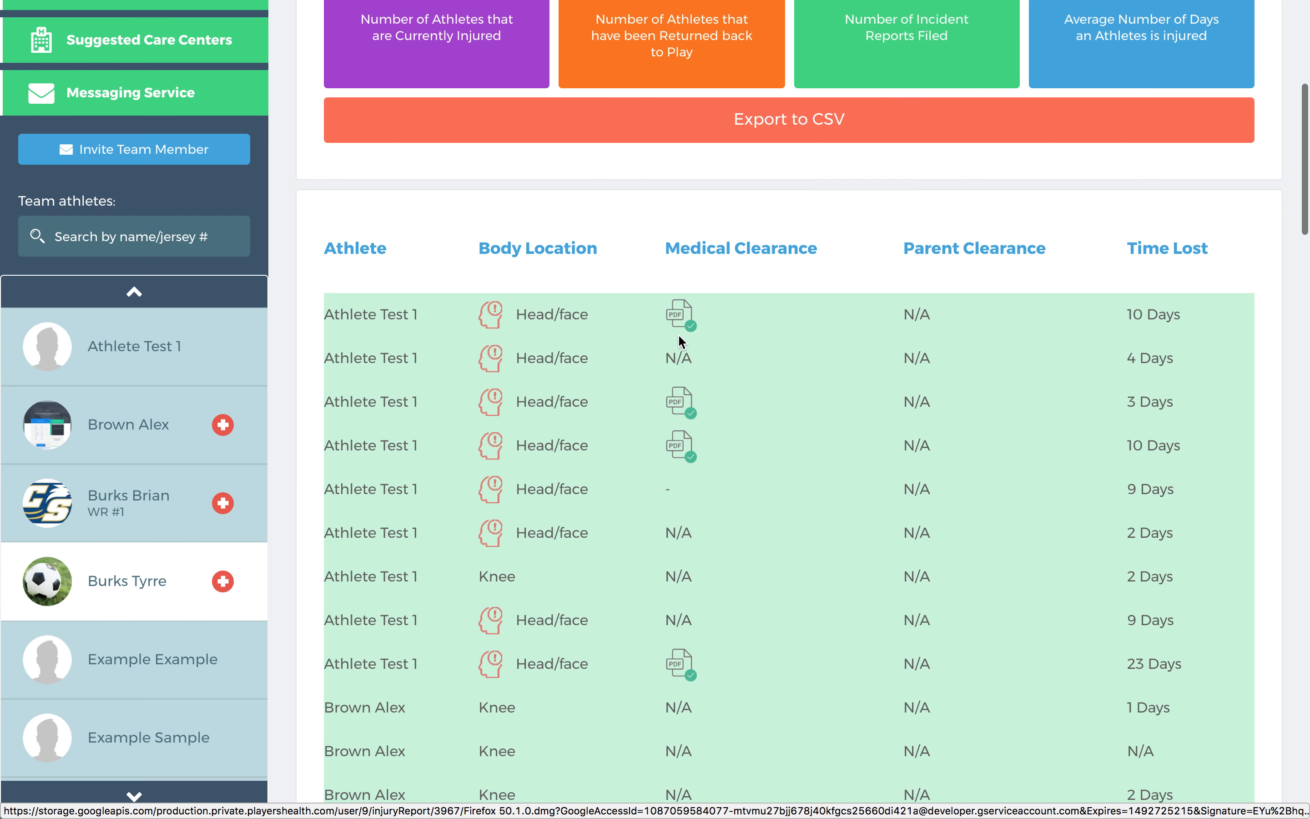
- Break down the team's incident statistics chart by age and by gender
{"action": "scroll", "coordinate": [680, 342], "scroll_direction": "down", "scroll_amount": 7}
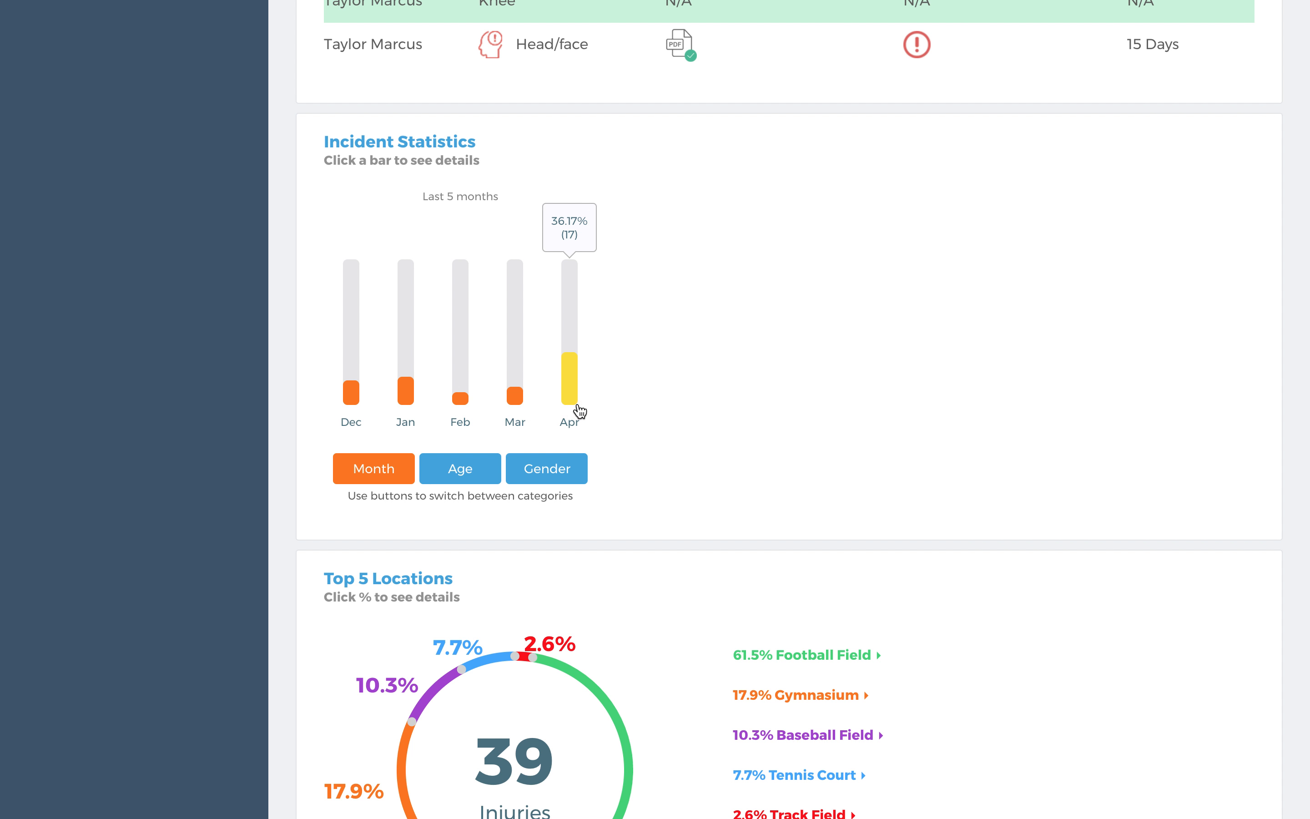
{"action": "left_click", "coordinate": [462, 468]}
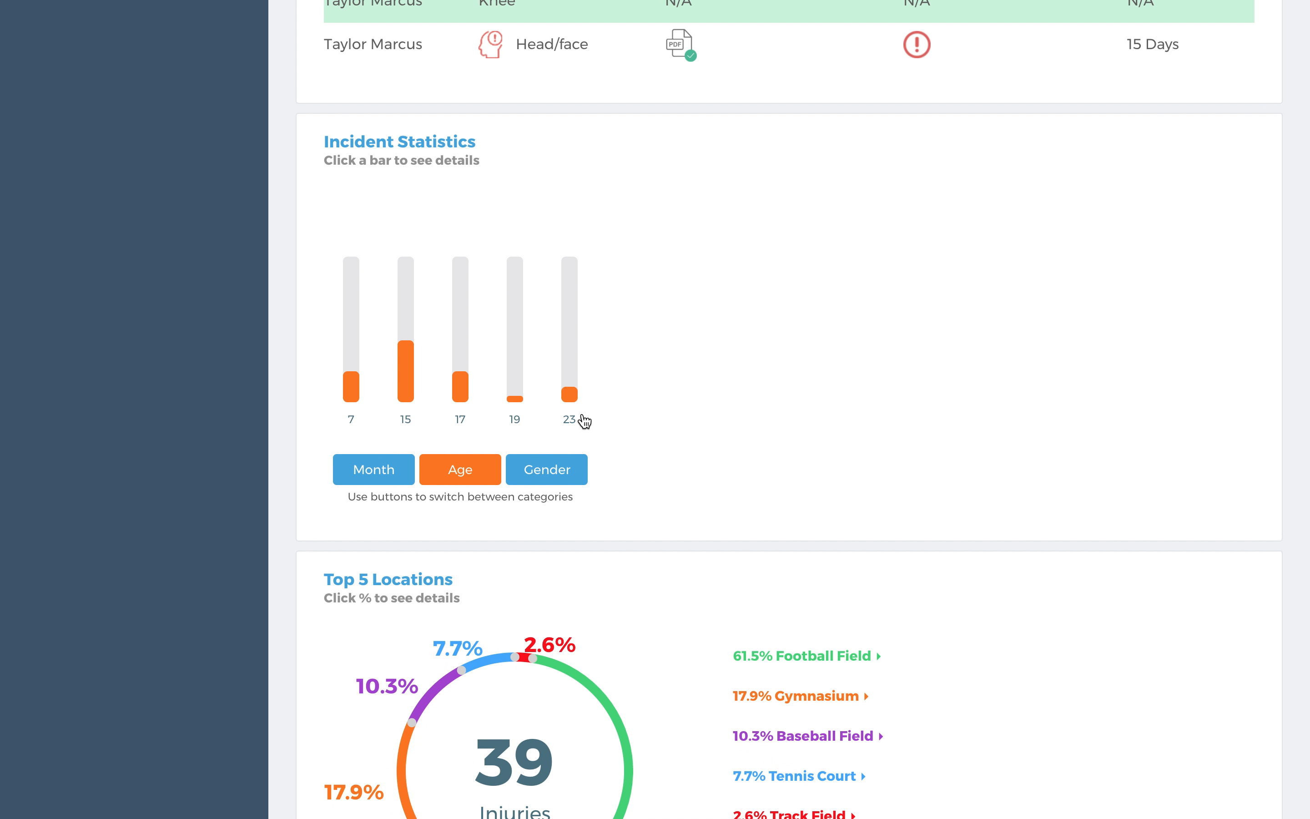
{"action": "left_click", "coordinate": [549, 468]}
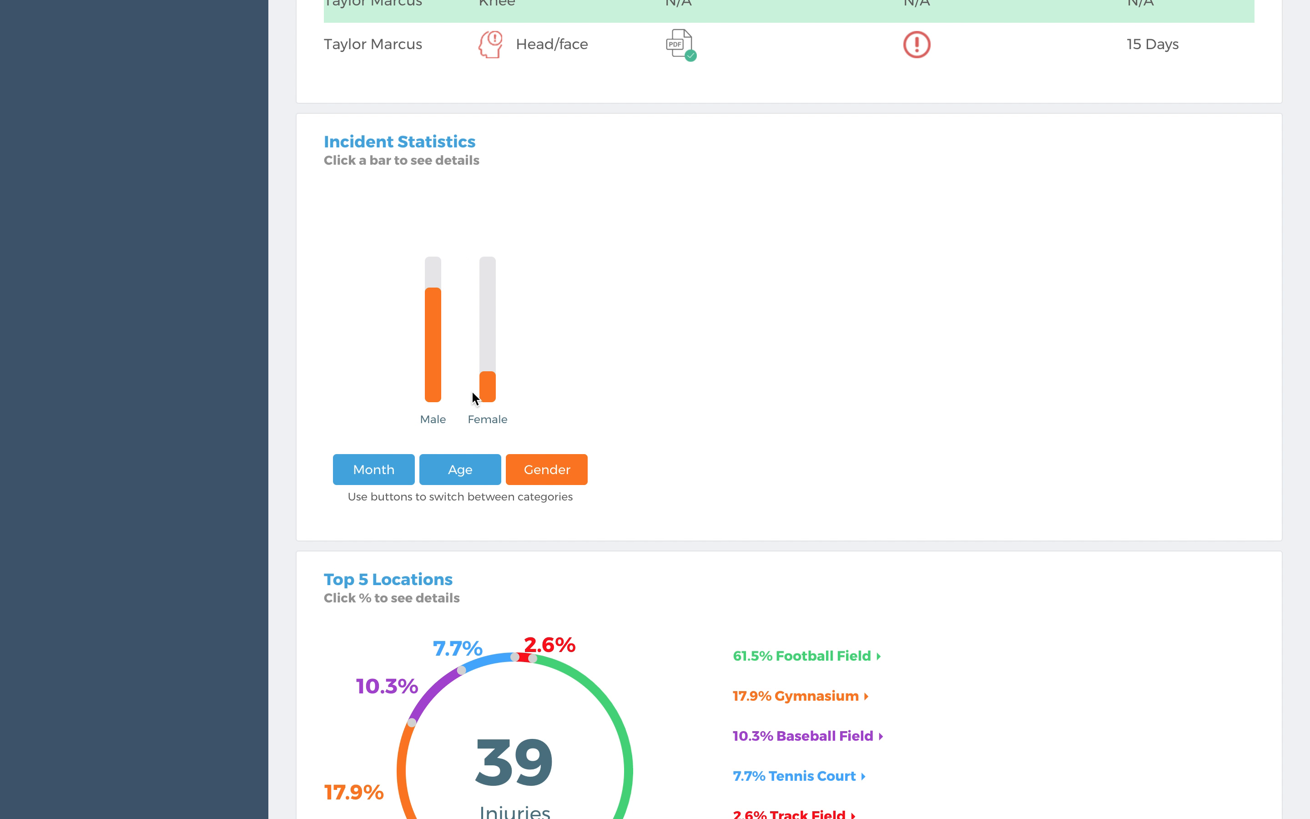
- Show the injury details behind the Female bar, review the listed injuries, and close the details
{"action": "left_click", "coordinate": [487, 391]}
{"action": "scroll", "coordinate": [783, 447], "scroll_direction": "down", "scroll_amount": 10}
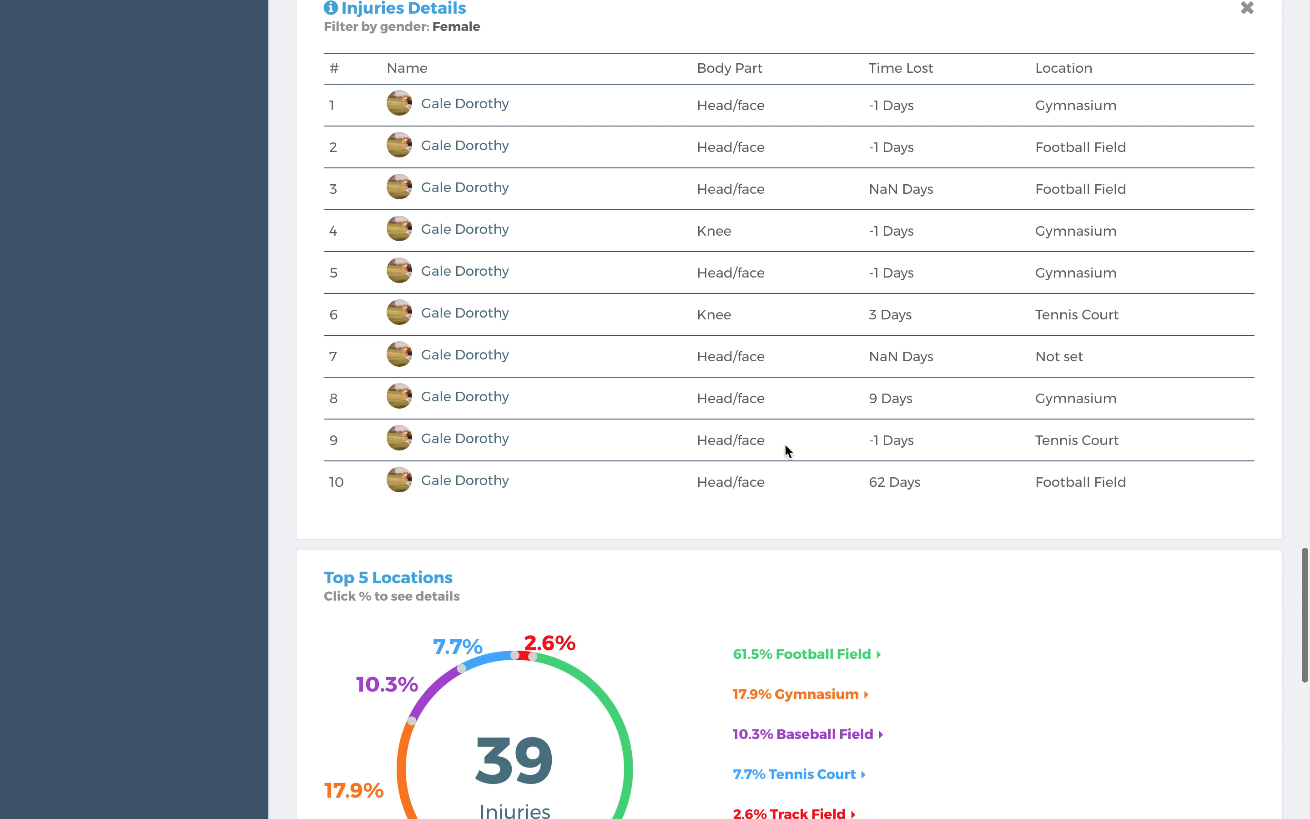
{"action": "scroll", "coordinate": [783, 447], "scroll_direction": "up", "scroll_amount": 6}
{"action": "scroll", "coordinate": [726, 255], "scroll_direction": "up", "scroll_amount": 3}
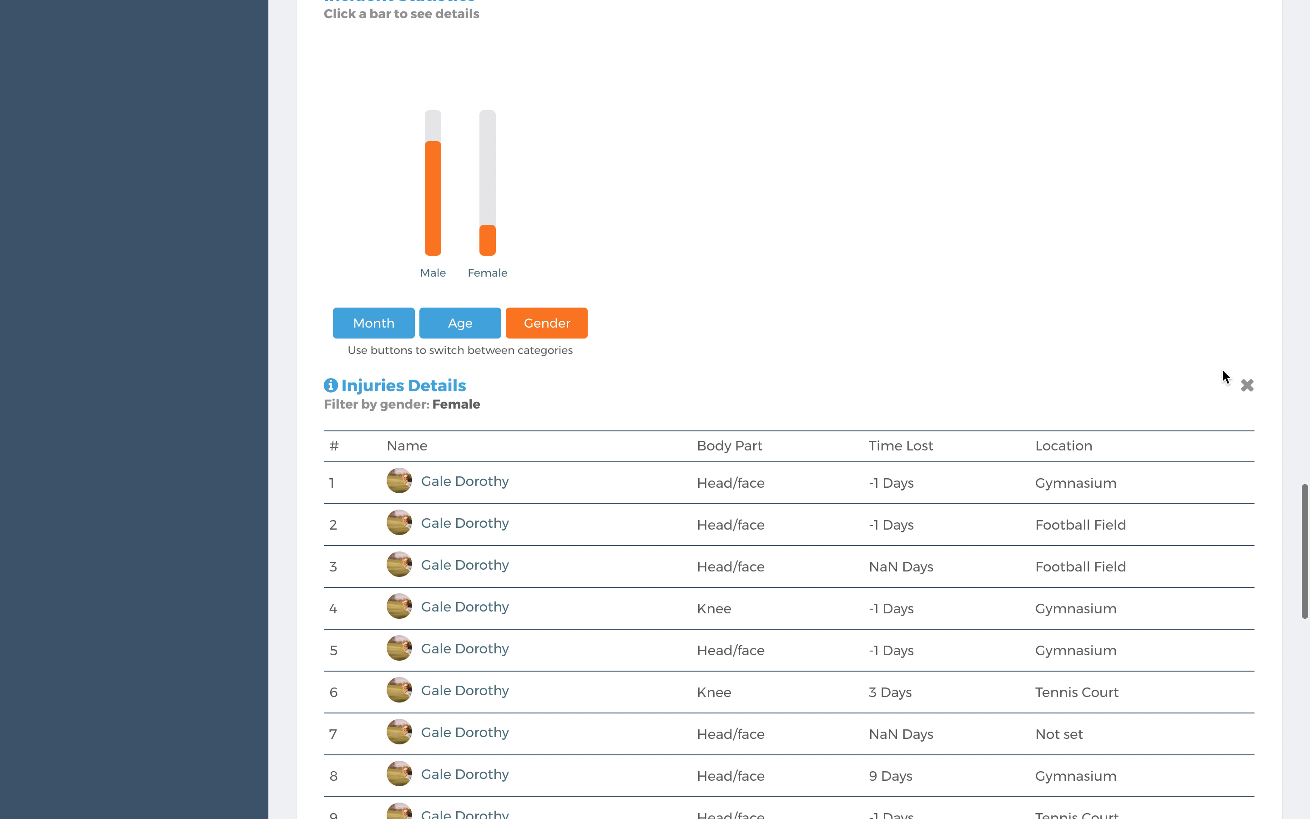
{"action": "left_click", "coordinate": [1247, 386]}
- Examine the Top 5 Locations and Top 5 Injuries charts, including the injury details for the left knee
{"action": "scroll", "coordinate": [868, 289], "scroll_direction": "down", "scroll_amount": 1}
{"action": "scroll", "coordinate": [868, 285], "scroll_direction": "down", "scroll_amount": 8}
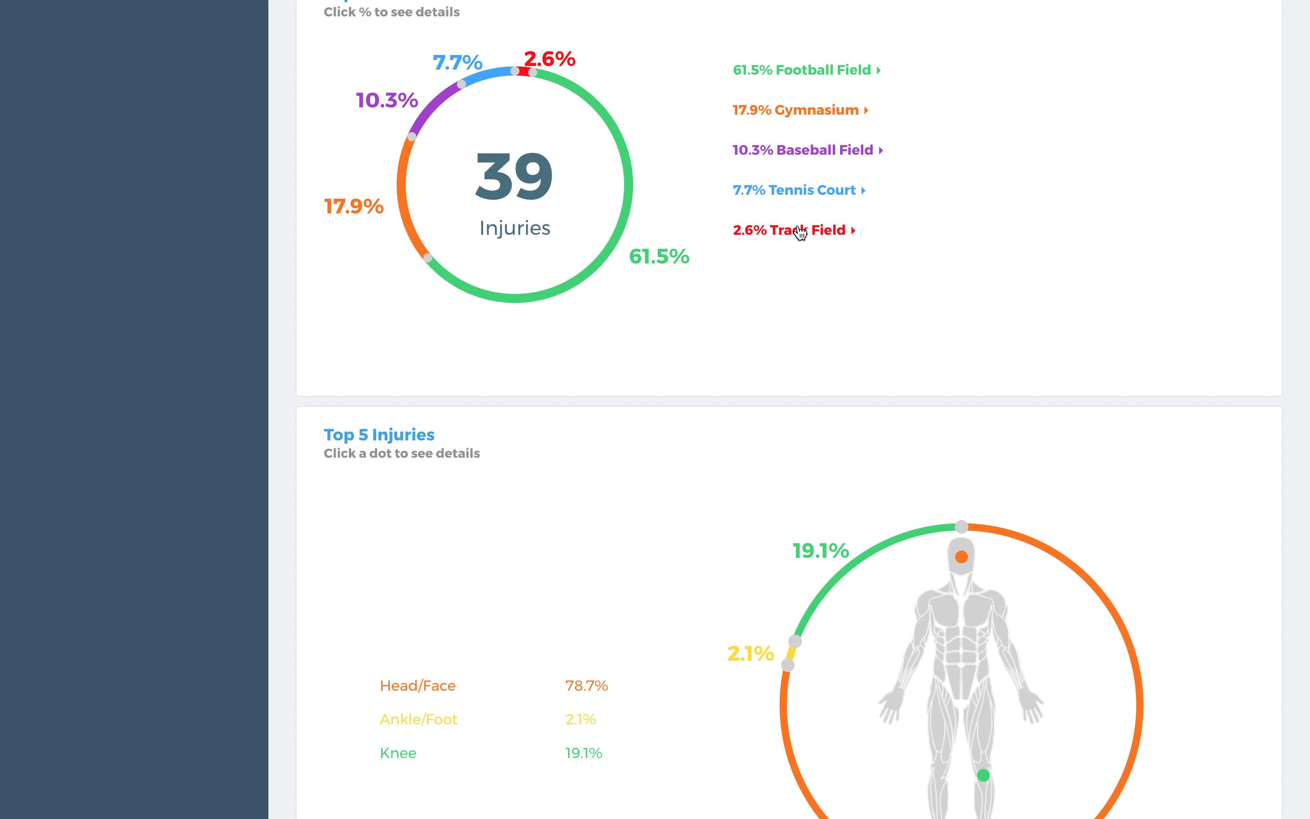
{"action": "scroll", "coordinate": [800, 232], "scroll_direction": "down", "scroll_amount": 4}
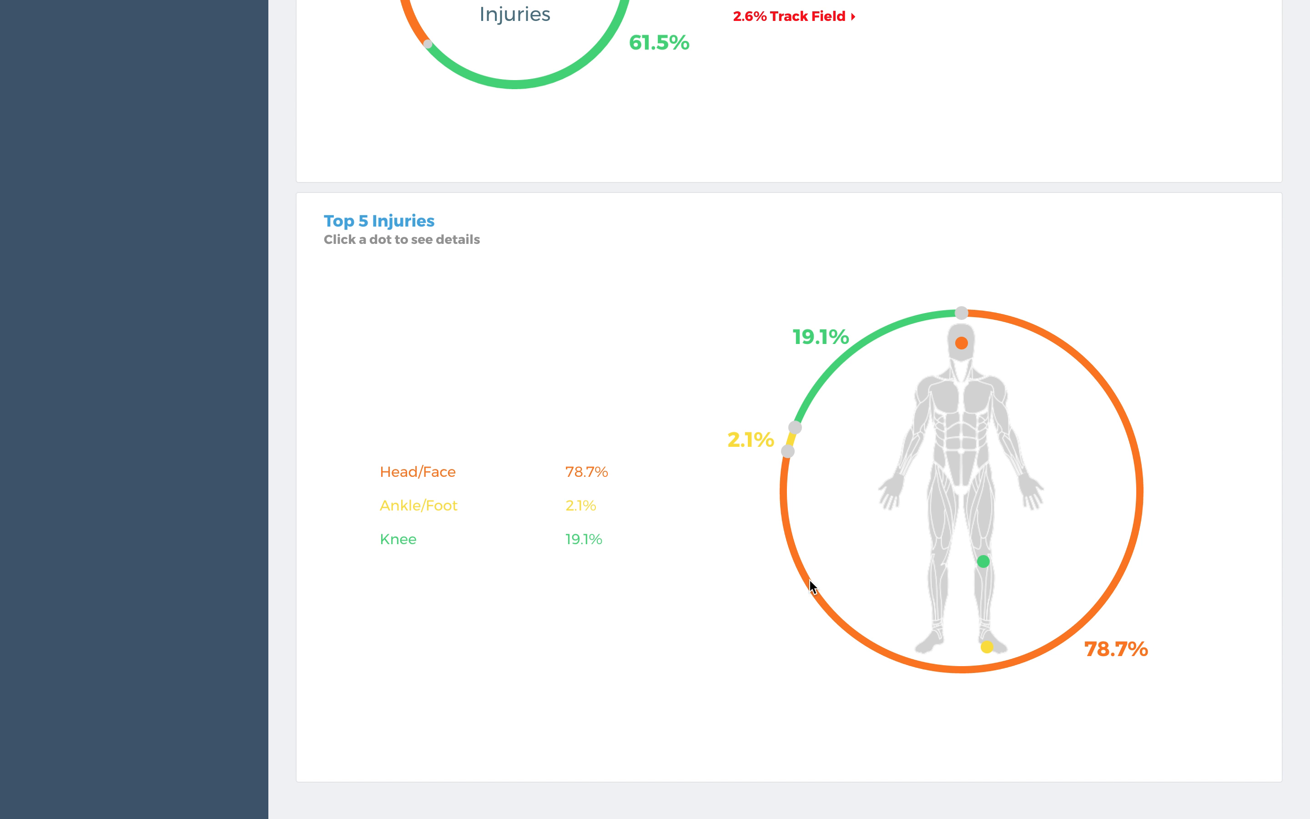
{"action": "left_click", "coordinate": [980, 560]}
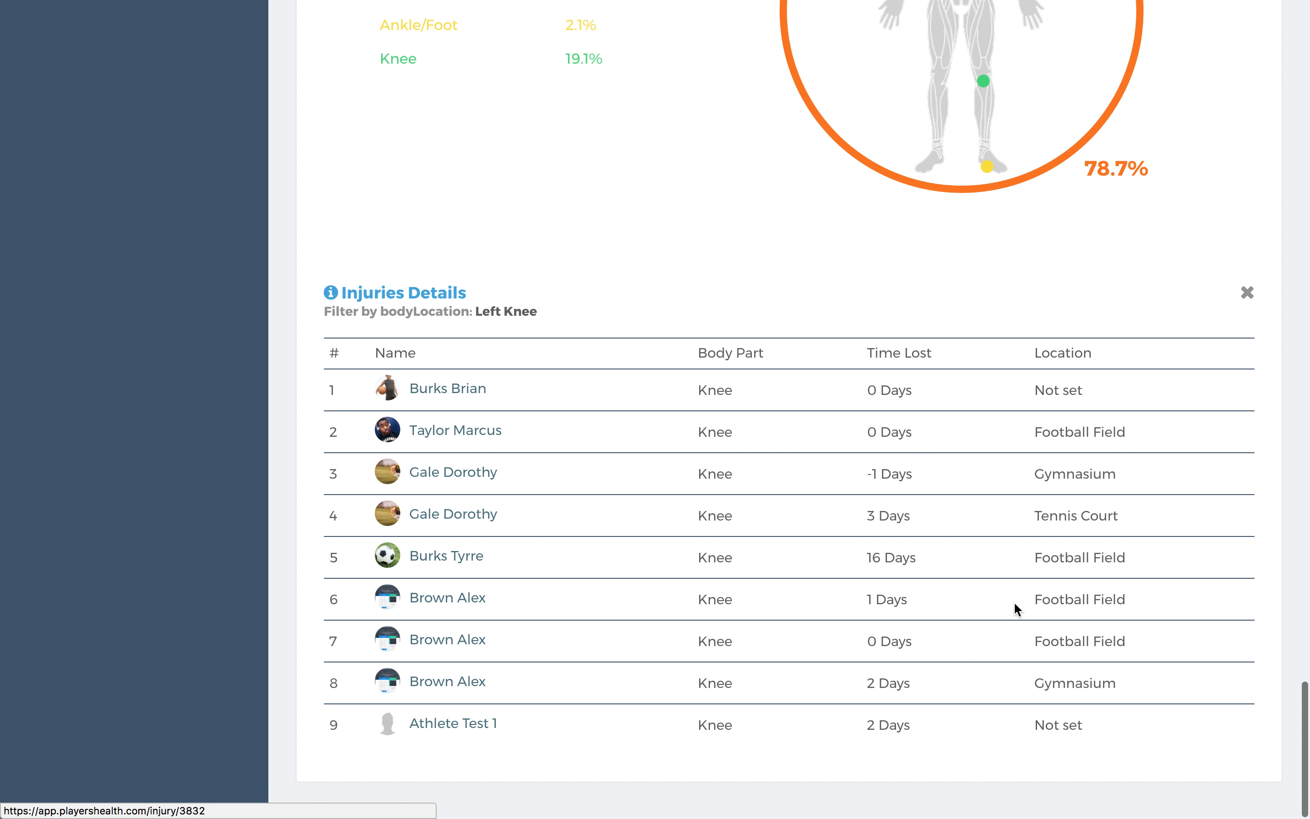
{"action": "scroll", "coordinate": [1222, 291], "scroll_direction": "up", "scroll_amount": 6}
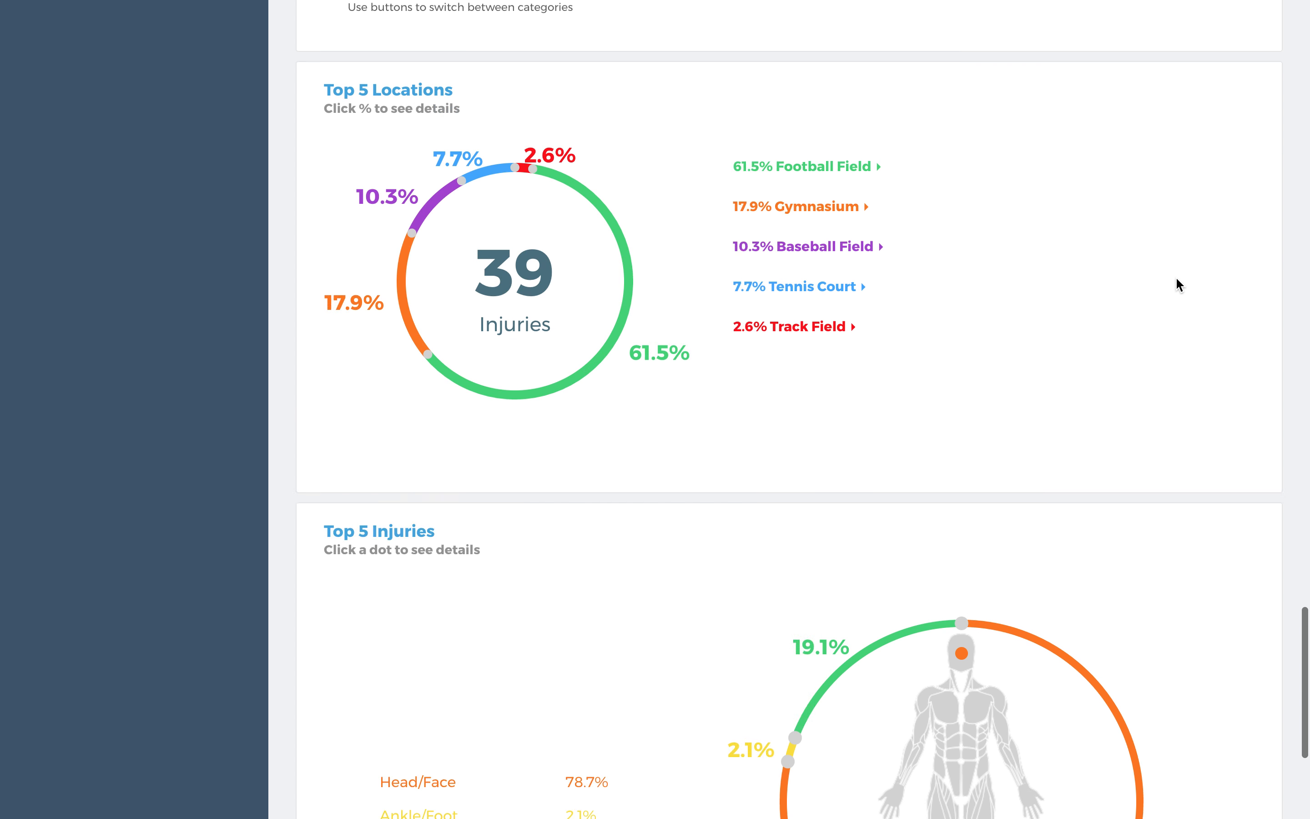
{"action": "scroll", "coordinate": [954, 552], "scroll_direction": "down", "scroll_amount": 6}
{"action": "scroll", "coordinate": [954, 552], "scroll_direction": "up", "scroll_amount": 20}
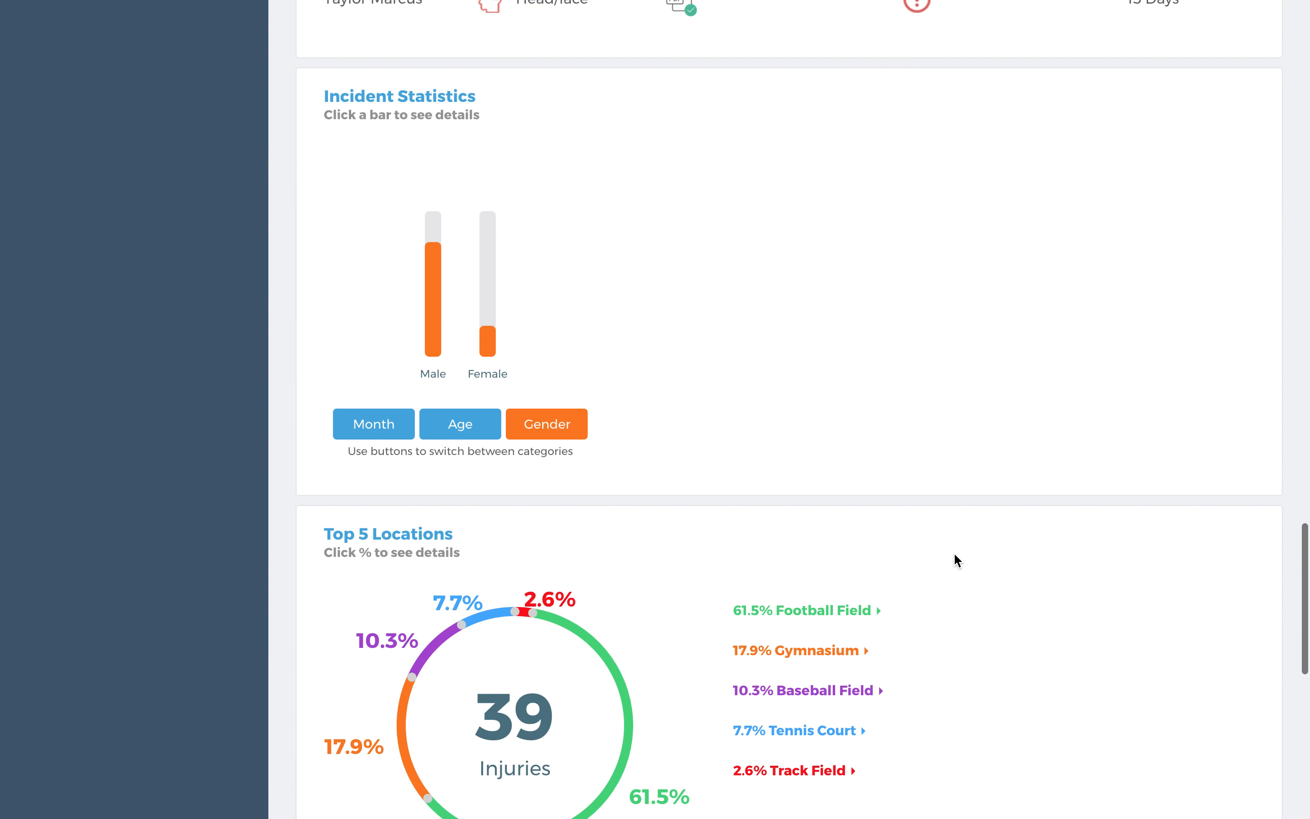
- Show the team's Participation roster and open the return-to-play status form for the first listed athlete
{"action": "scroll", "coordinate": [954, 552], "scroll_direction": "up", "scroll_amount": 15}
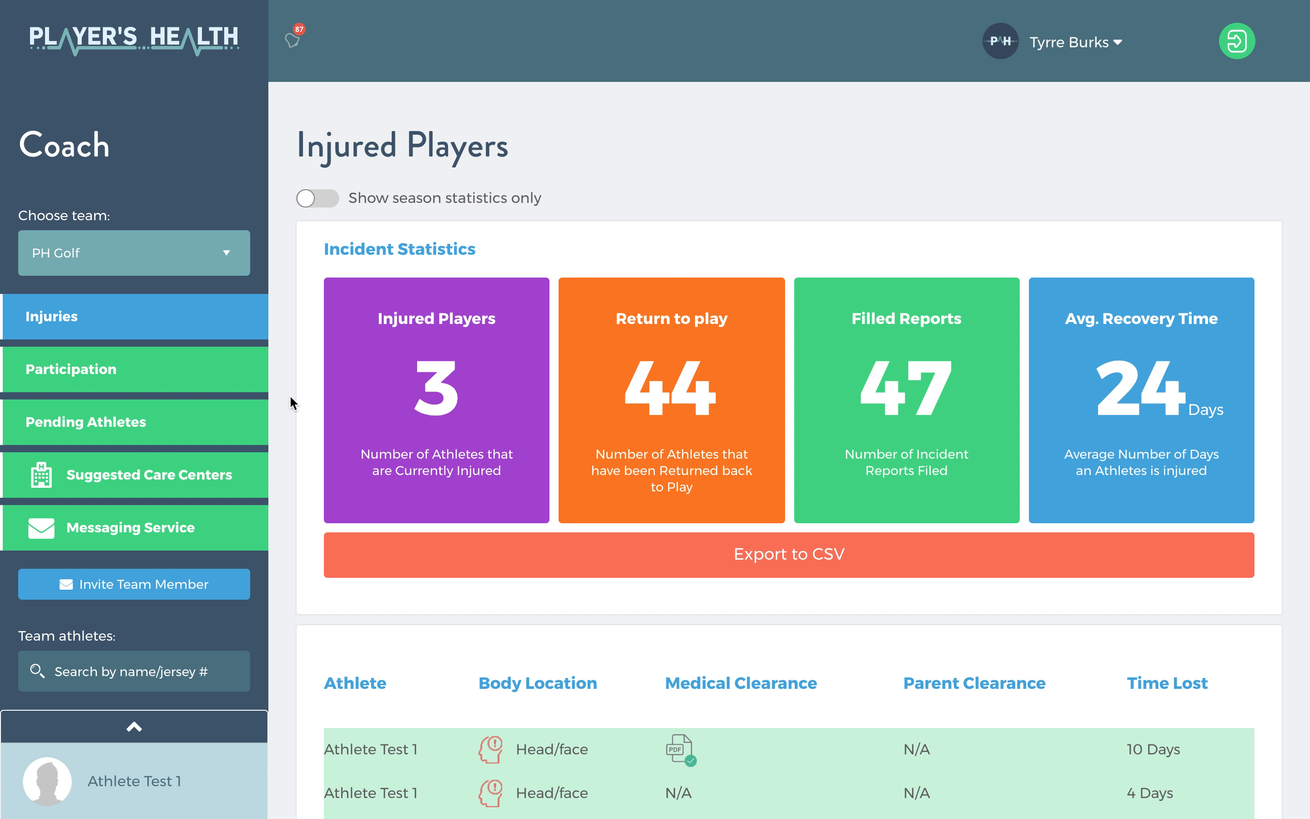
{"action": "left_click", "coordinate": [161, 381]}
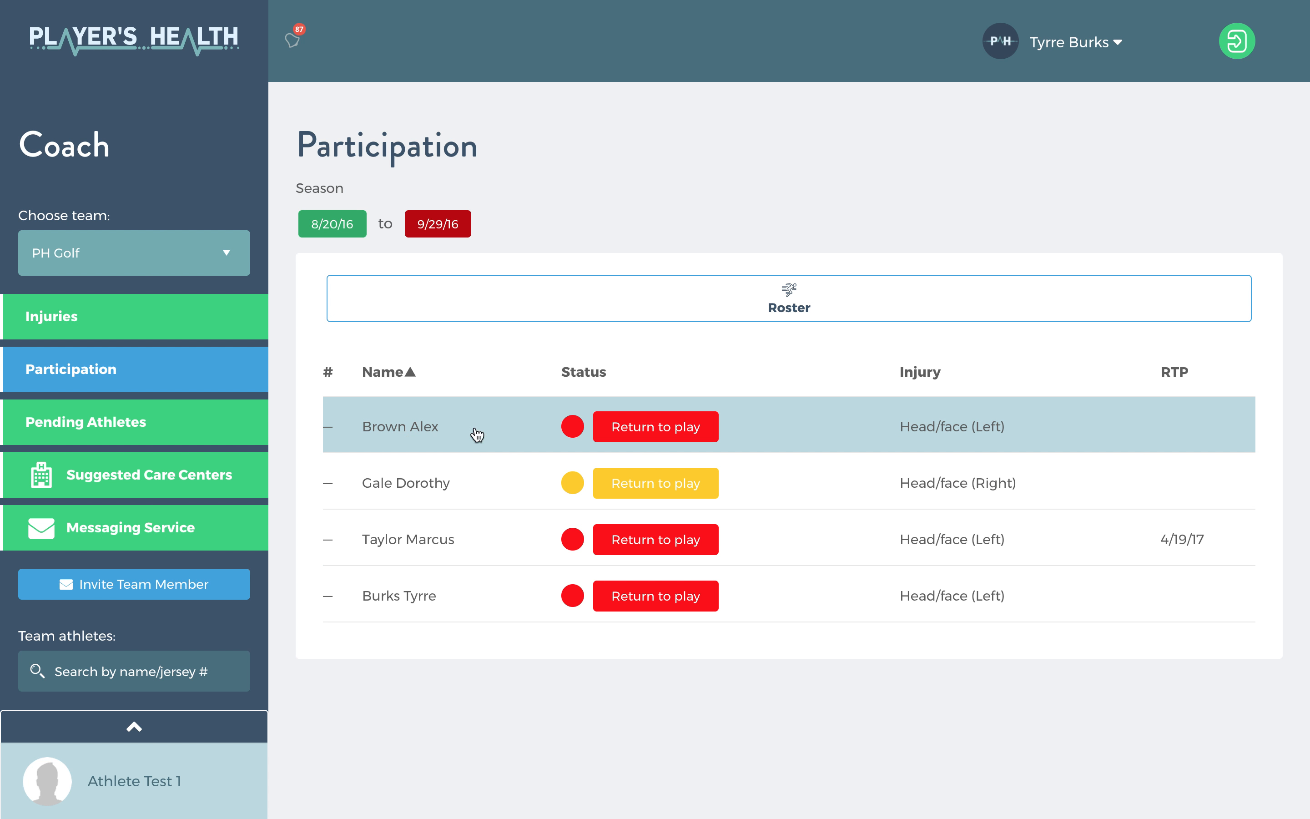
{"action": "left_click", "coordinate": [655, 427]}
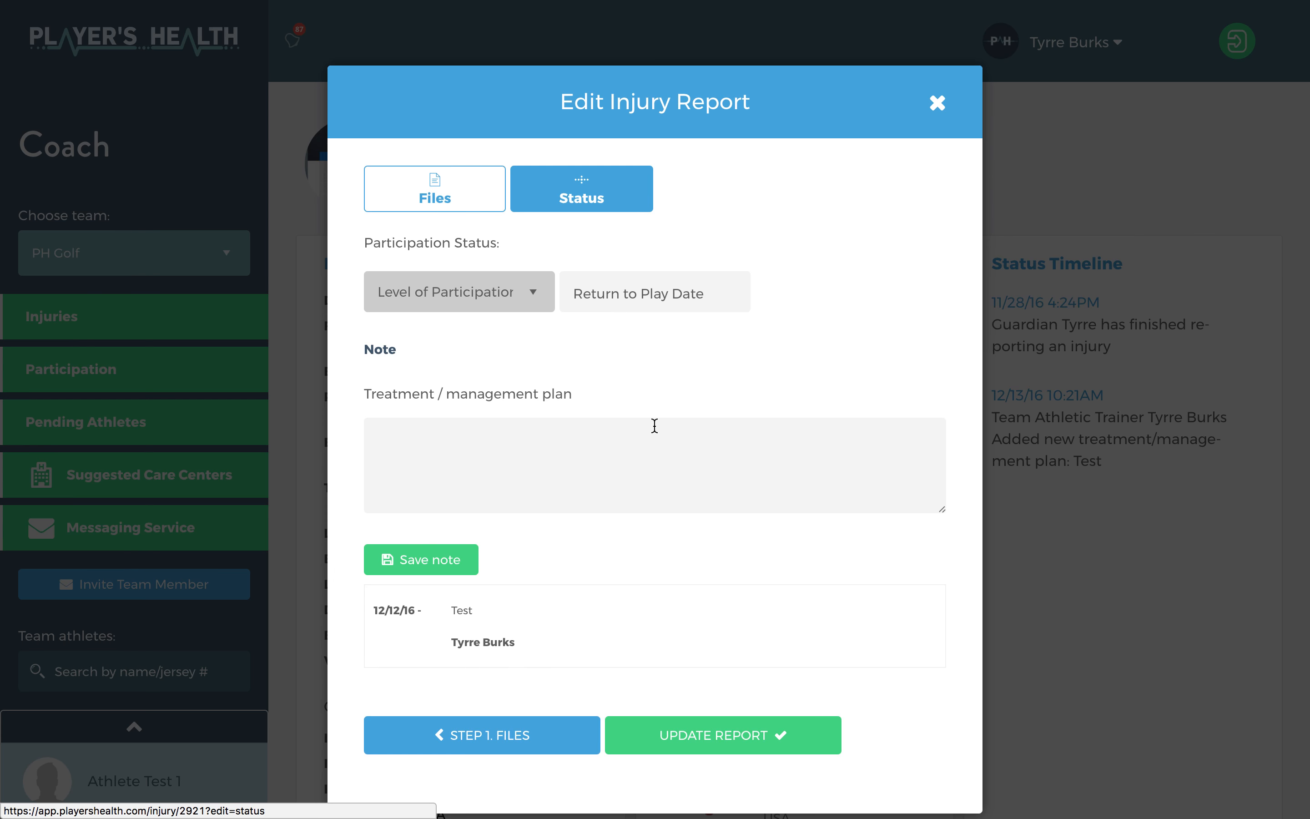
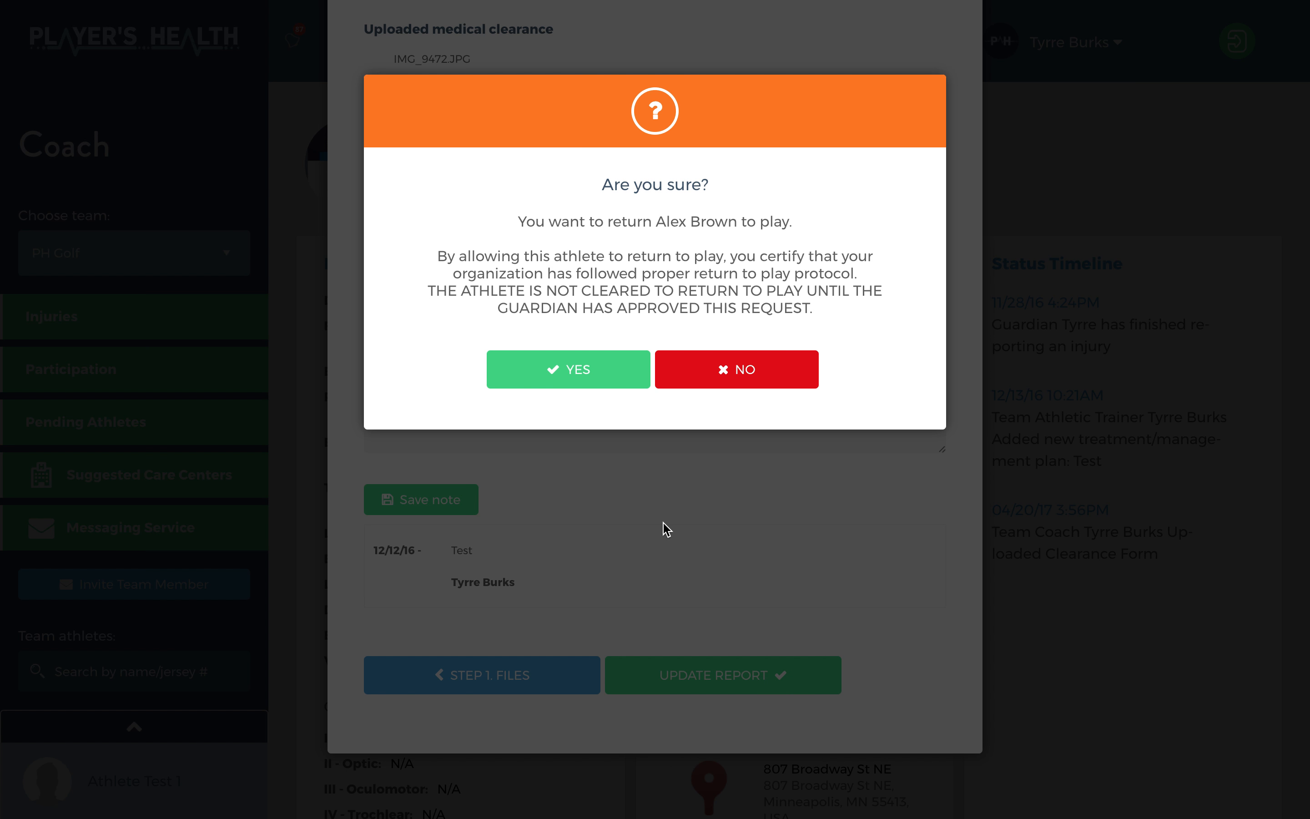
- Decline the return-to-play confirmation and close the injury report editor
{"action": "left_click", "coordinate": [726, 373]}
{"action": "scroll", "coordinate": [764, 353], "scroll_direction": "up", "scroll_amount": 5}
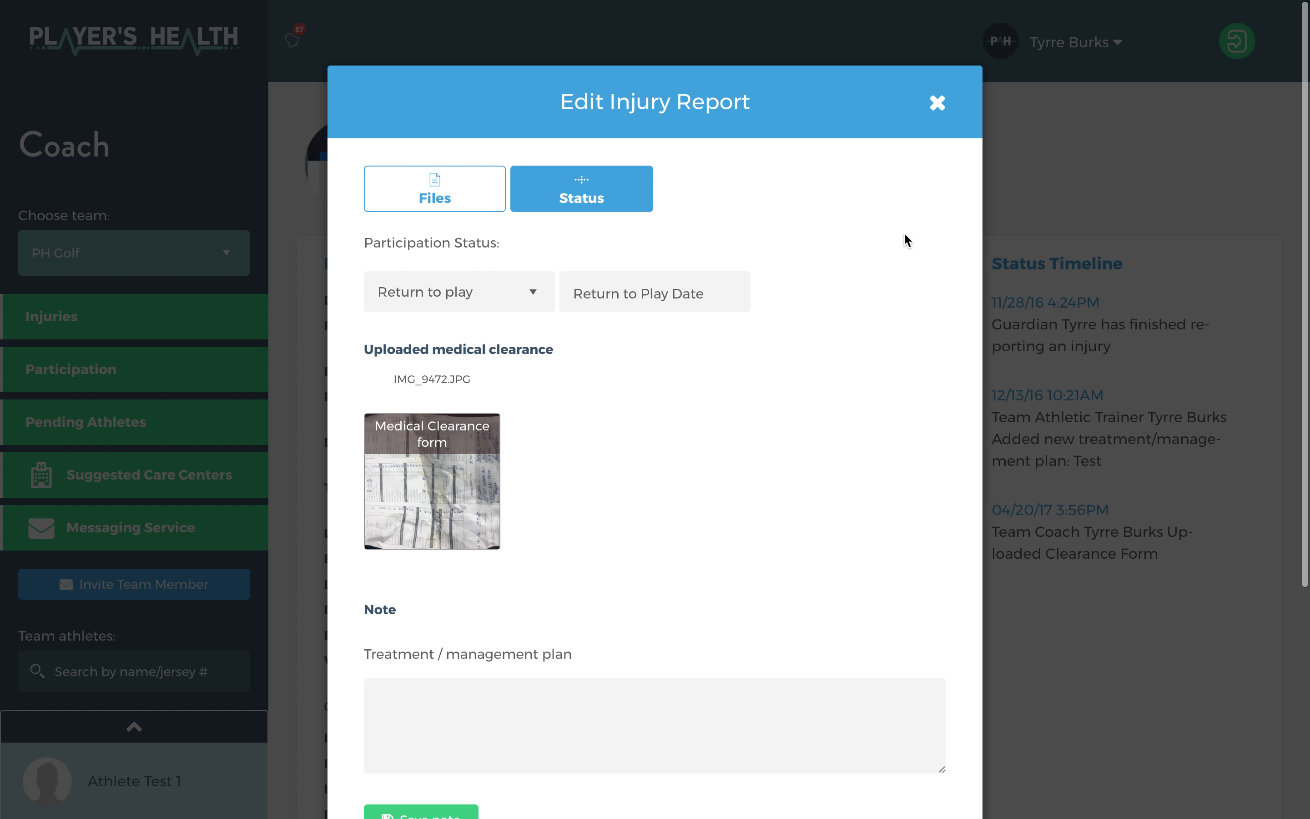
{"action": "left_click", "coordinate": [935, 102]}
- Review the injury report's overview, cranial nerve assessment, injury details and status timeline
{"action": "scroll", "coordinate": [716, 444], "scroll_direction": "down", "scroll_amount": 10}
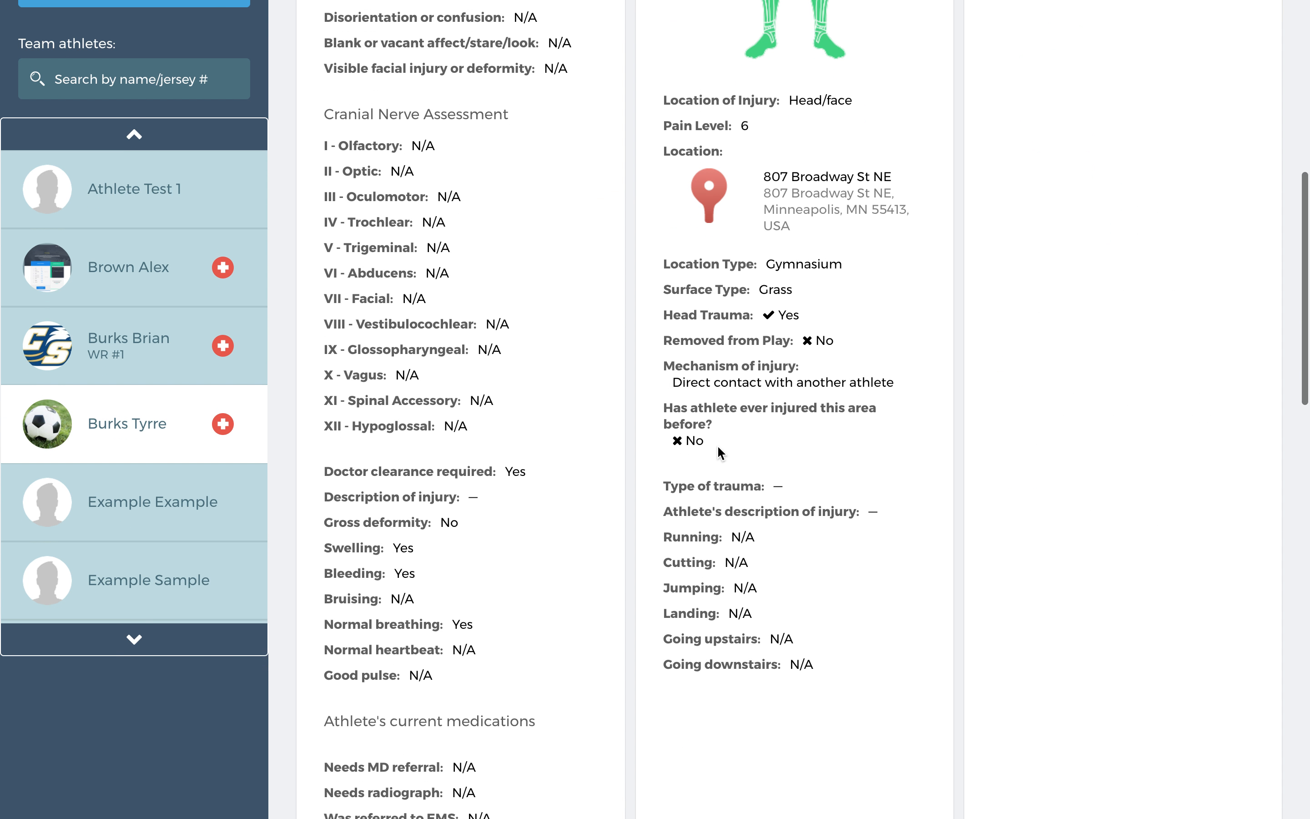
{"action": "scroll", "coordinate": [716, 453], "scroll_direction": "up", "scroll_amount": 5}
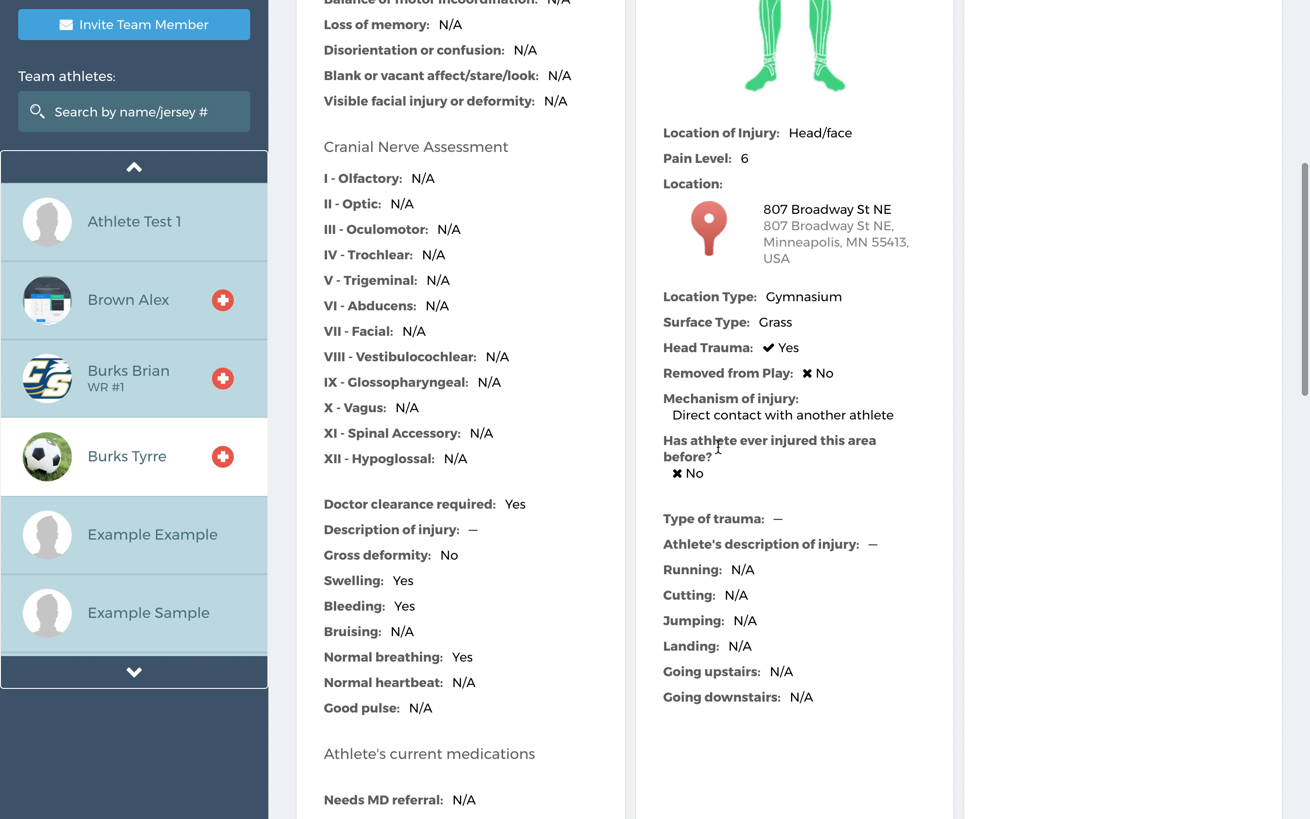
{"action": "scroll", "coordinate": [718, 446], "scroll_direction": "up", "scroll_amount": 3}
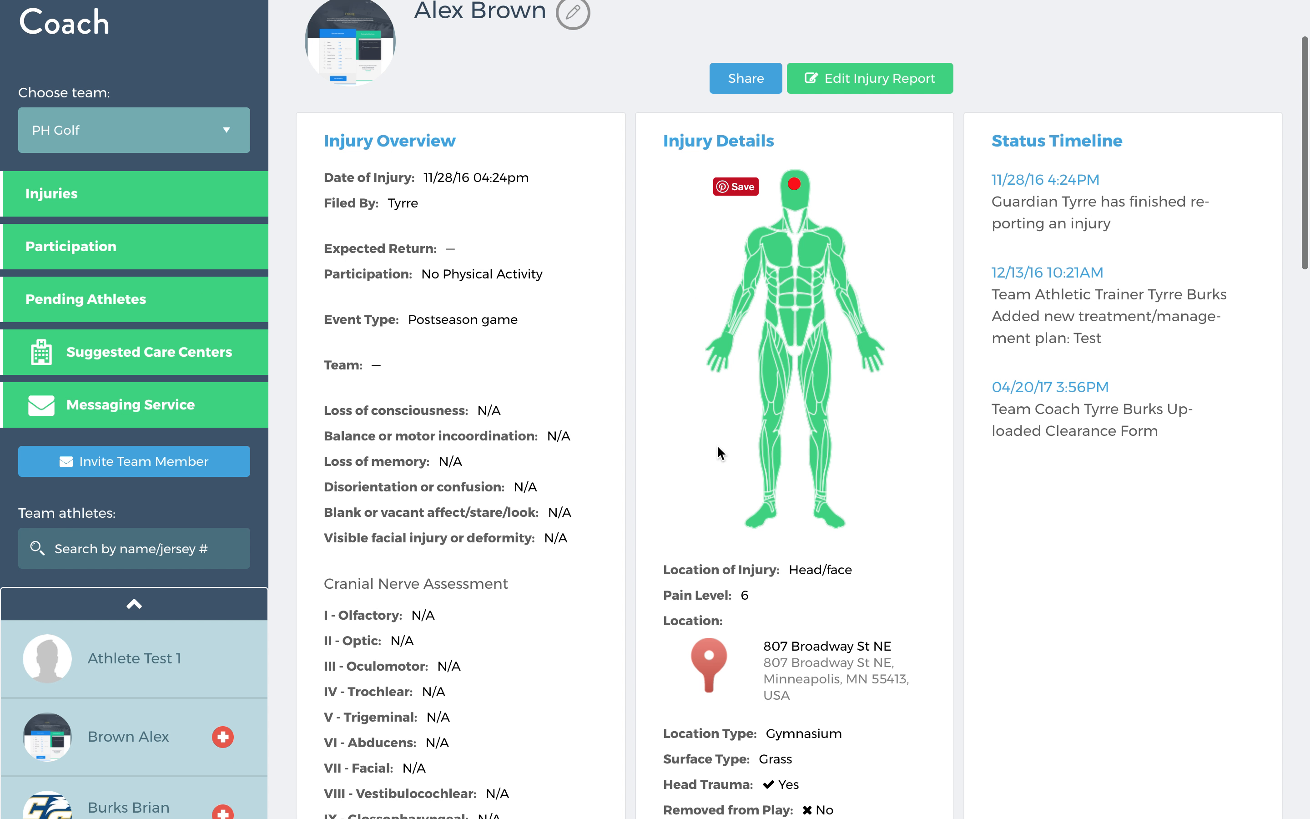
{"action": "scroll", "coordinate": [716, 445], "scroll_direction": "down", "scroll_amount": 8}
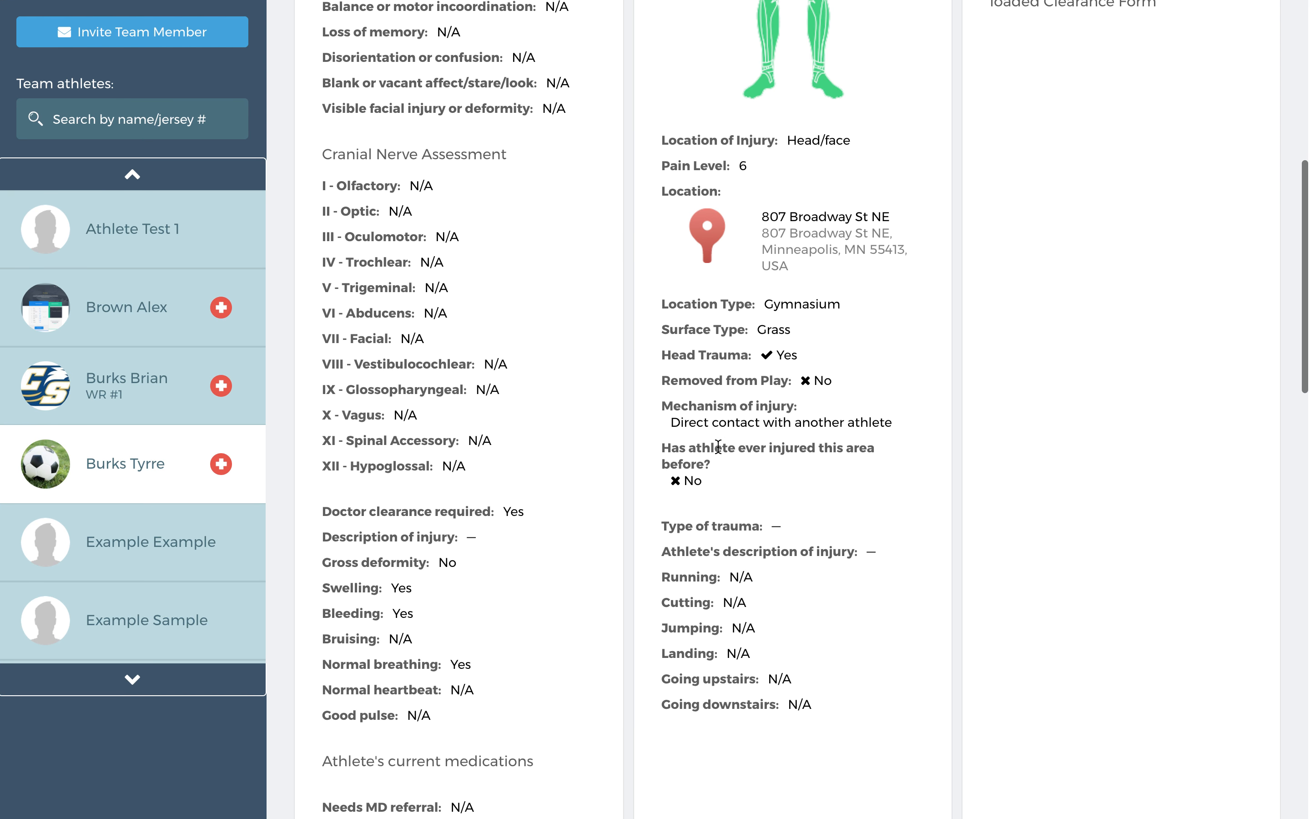
{"action": "scroll", "coordinate": [703, 444], "scroll_direction": "up", "scroll_amount": 4}
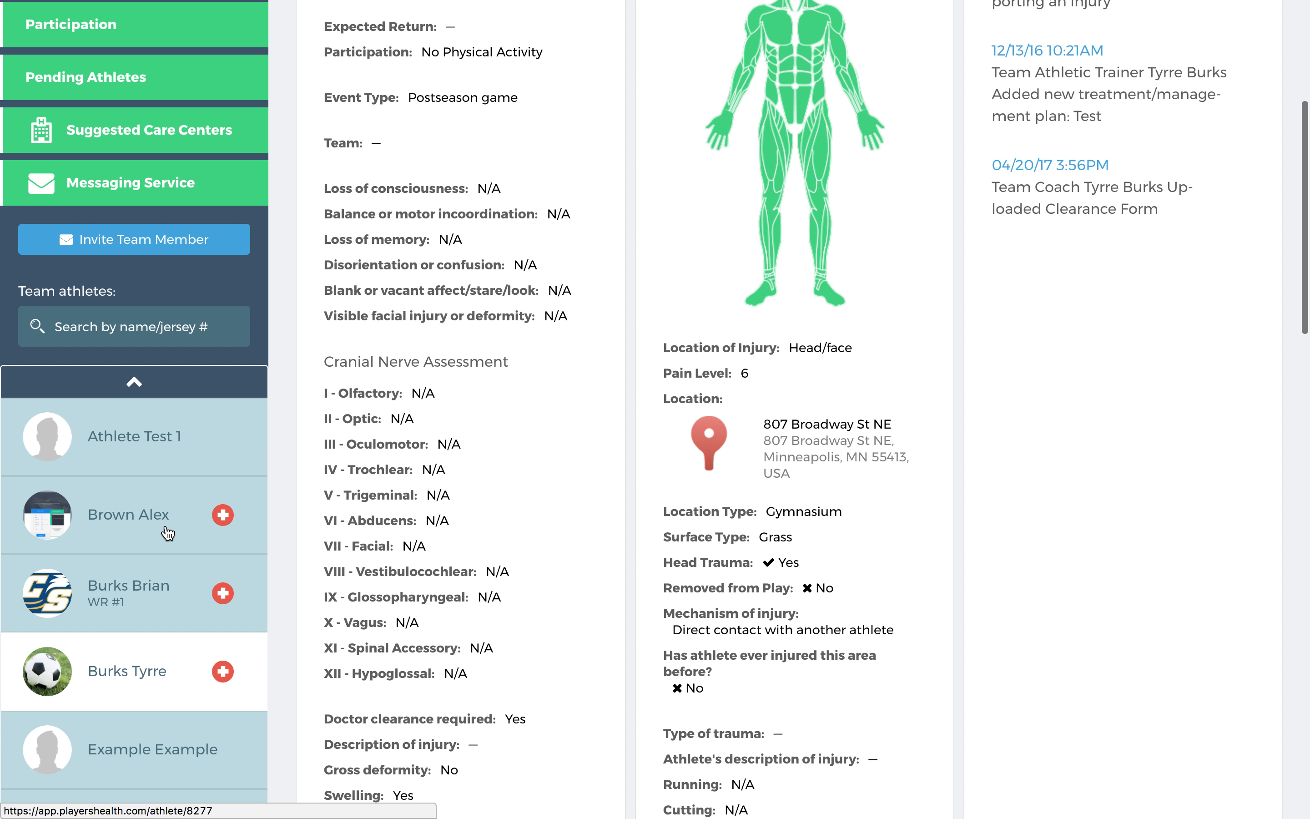
- View the preexisting medical condition notice for the second athlete in the team list and dismiss it
{"action": "mouse_move", "coordinate": [223, 518]}
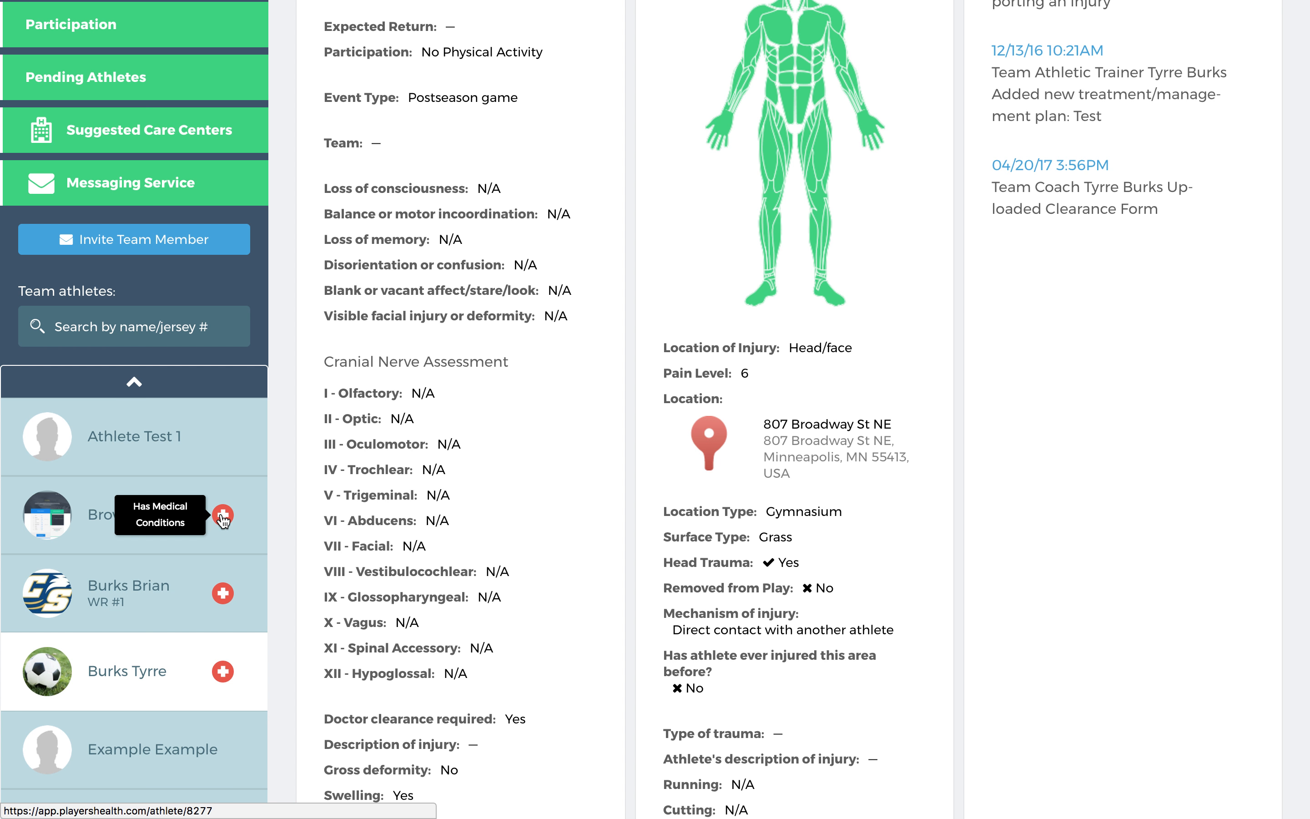
{"action": "left_click", "coordinate": [223, 517]}
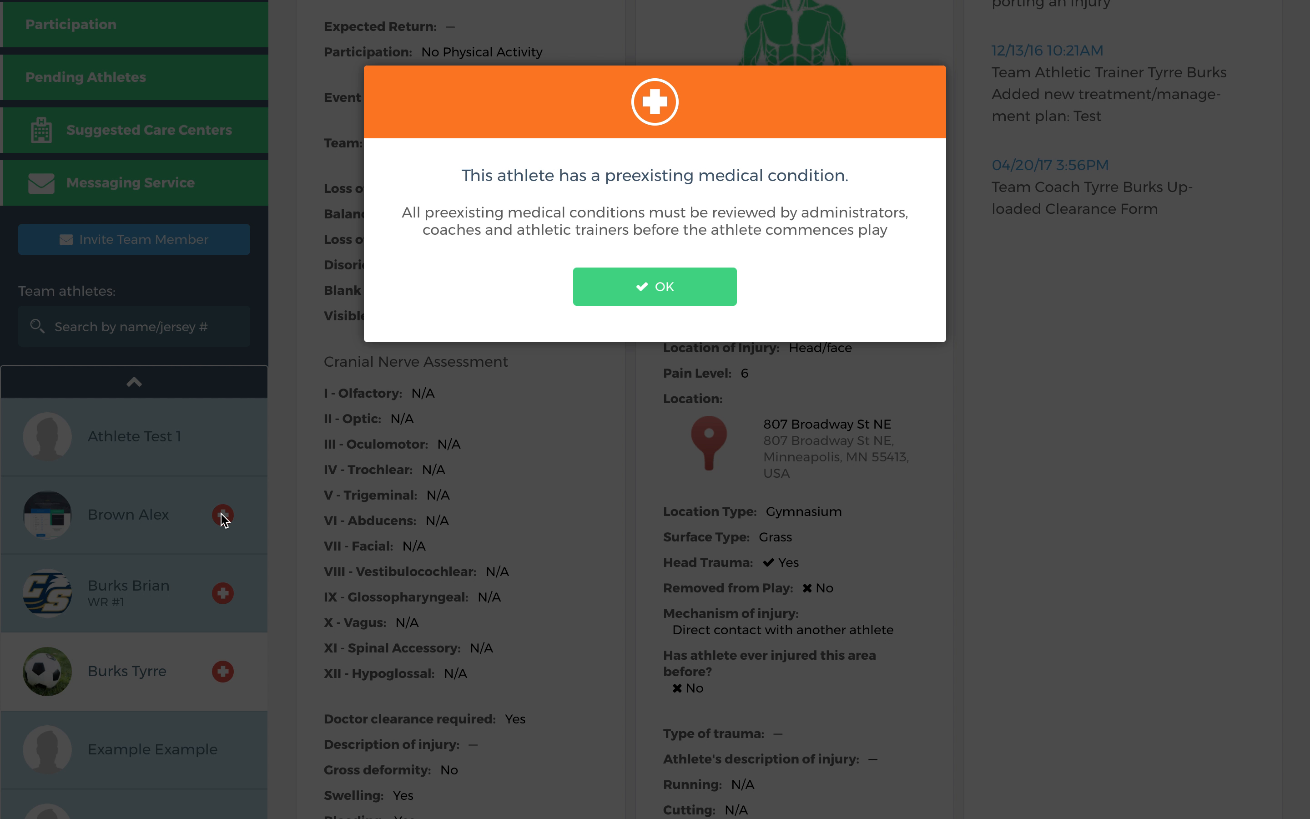
{"action": "left_click", "coordinate": [609, 288]}
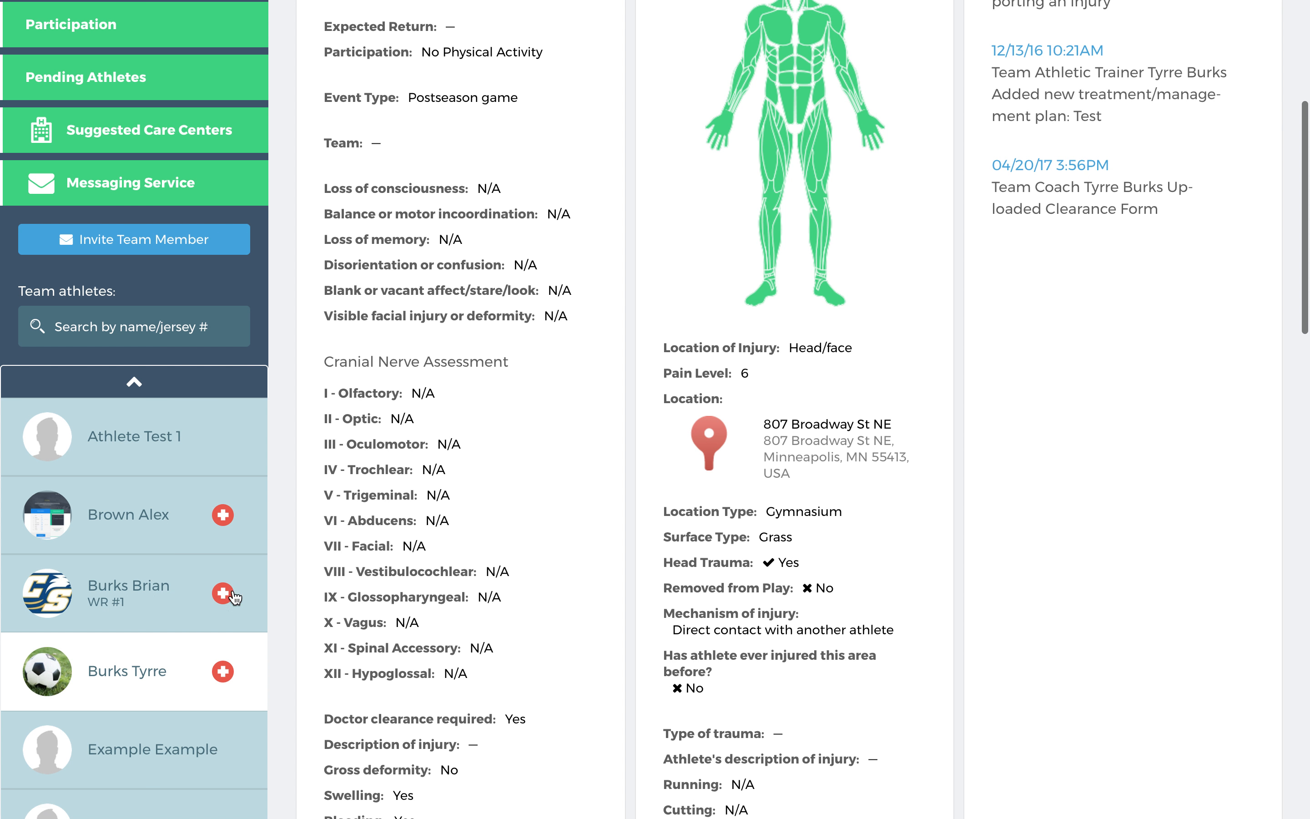
- Open that athlete's profile and try calling the emergency contact's cell phone, declining to open FaceTime
{"action": "left_click", "coordinate": [165, 526]}
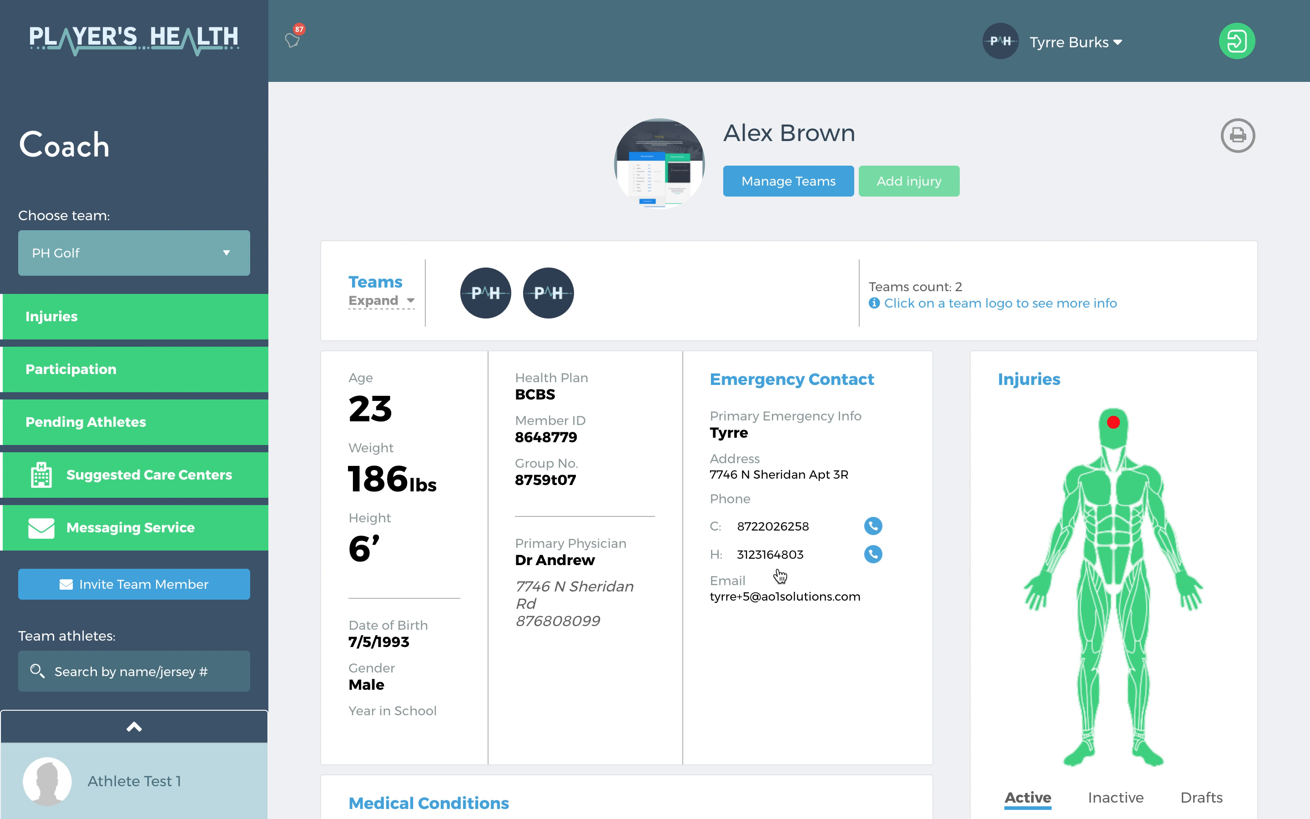
{"action": "left_click", "coordinate": [873, 528]}
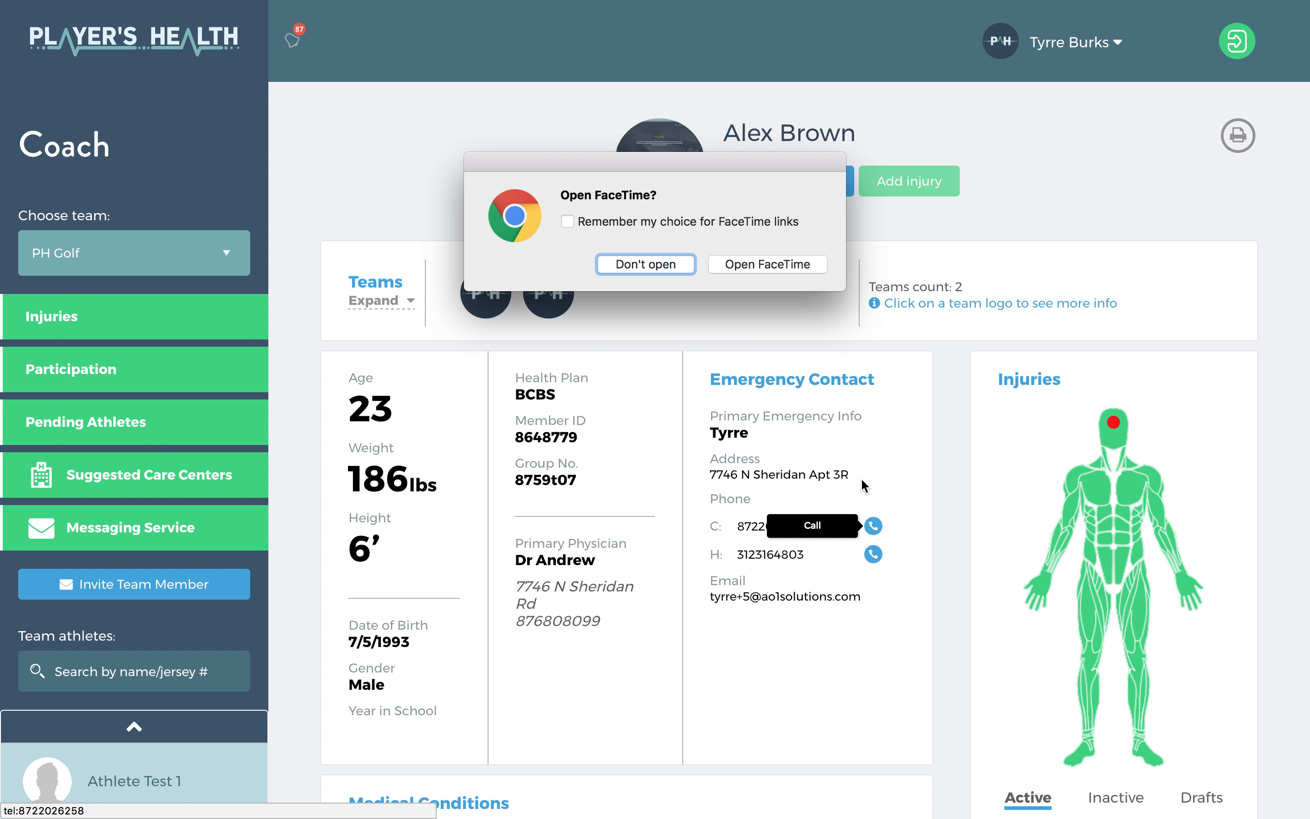
{"action": "left_click", "coordinate": [670, 262]}
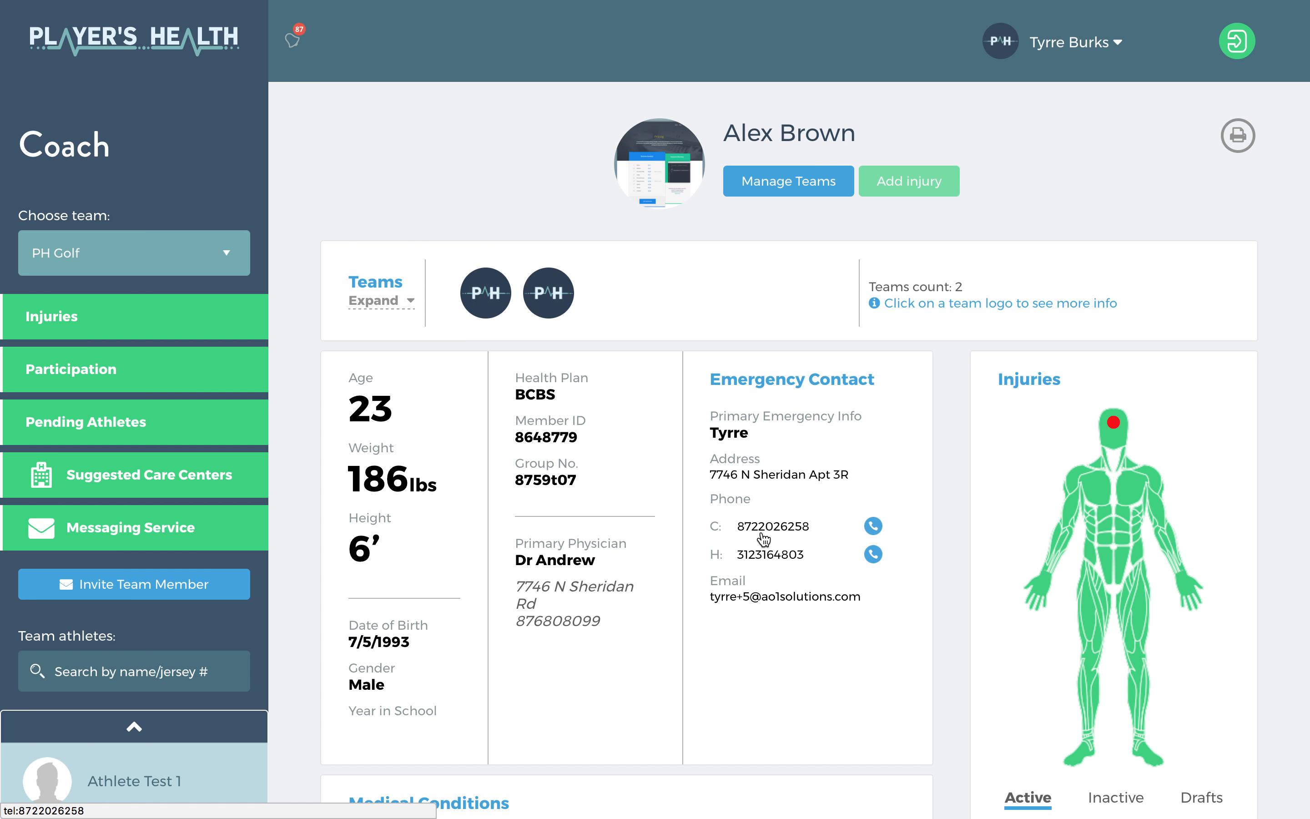
- Examine the athlete profile's medical conditions, emergency contact and list of active injuries
{"action": "scroll", "coordinate": [763, 539], "scroll_direction": "down", "scroll_amount": 7}
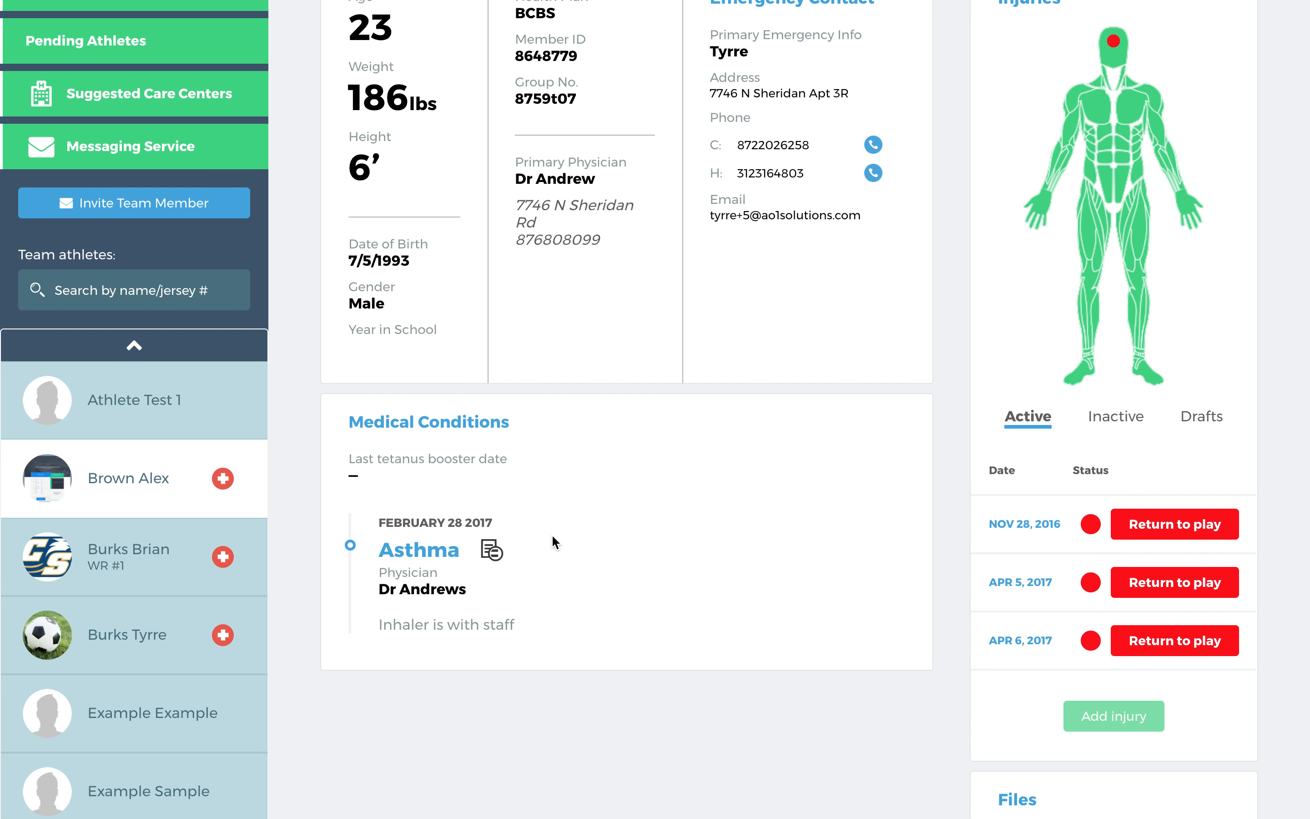
{"action": "scroll", "coordinate": [552, 533], "scroll_direction": "up", "scroll_amount": 3}
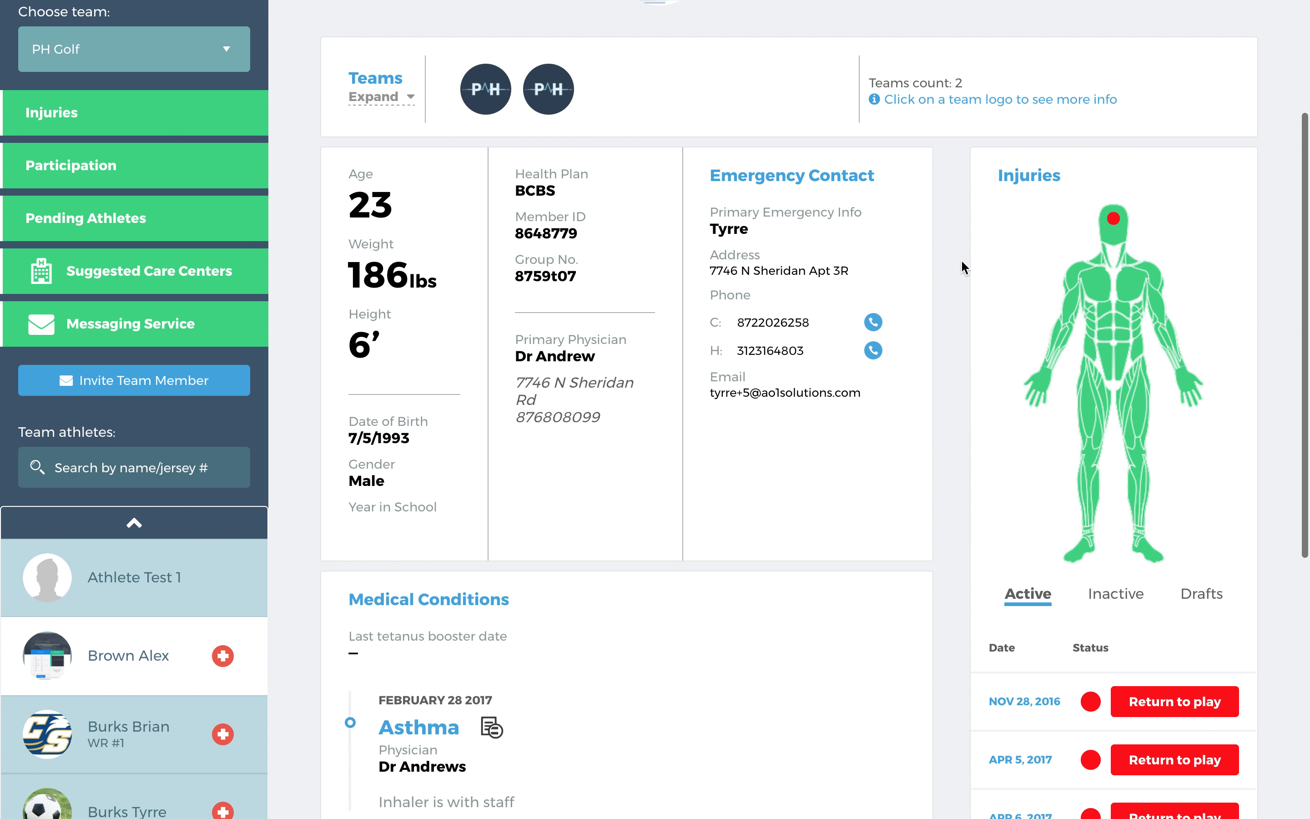
{"action": "scroll", "coordinate": [1051, 688], "scroll_direction": "down", "scroll_amount": 2}
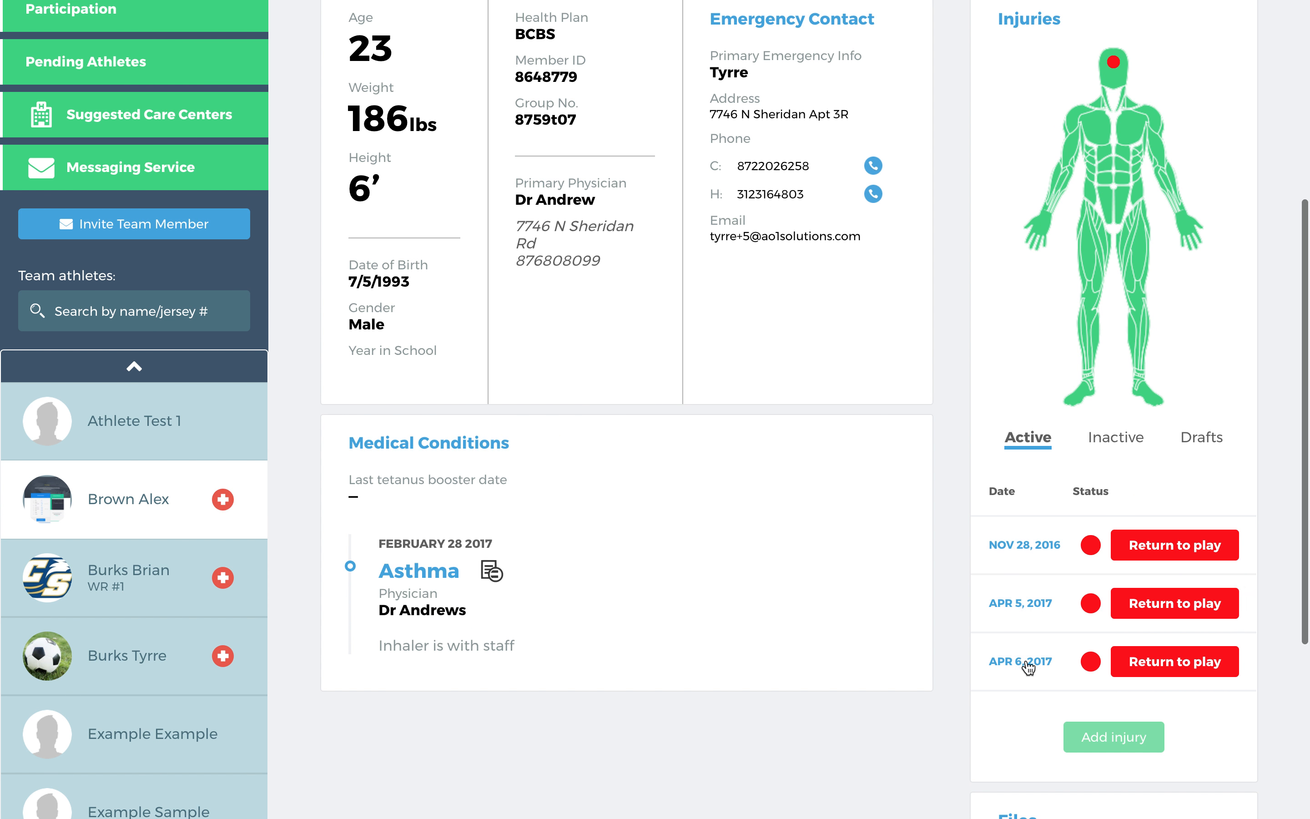
{"action": "scroll", "coordinate": [1020, 536], "scroll_direction": "up", "scroll_amount": 5}
{"action": "scroll", "coordinate": [1020, 537], "scroll_direction": "up", "scroll_amount": 1}
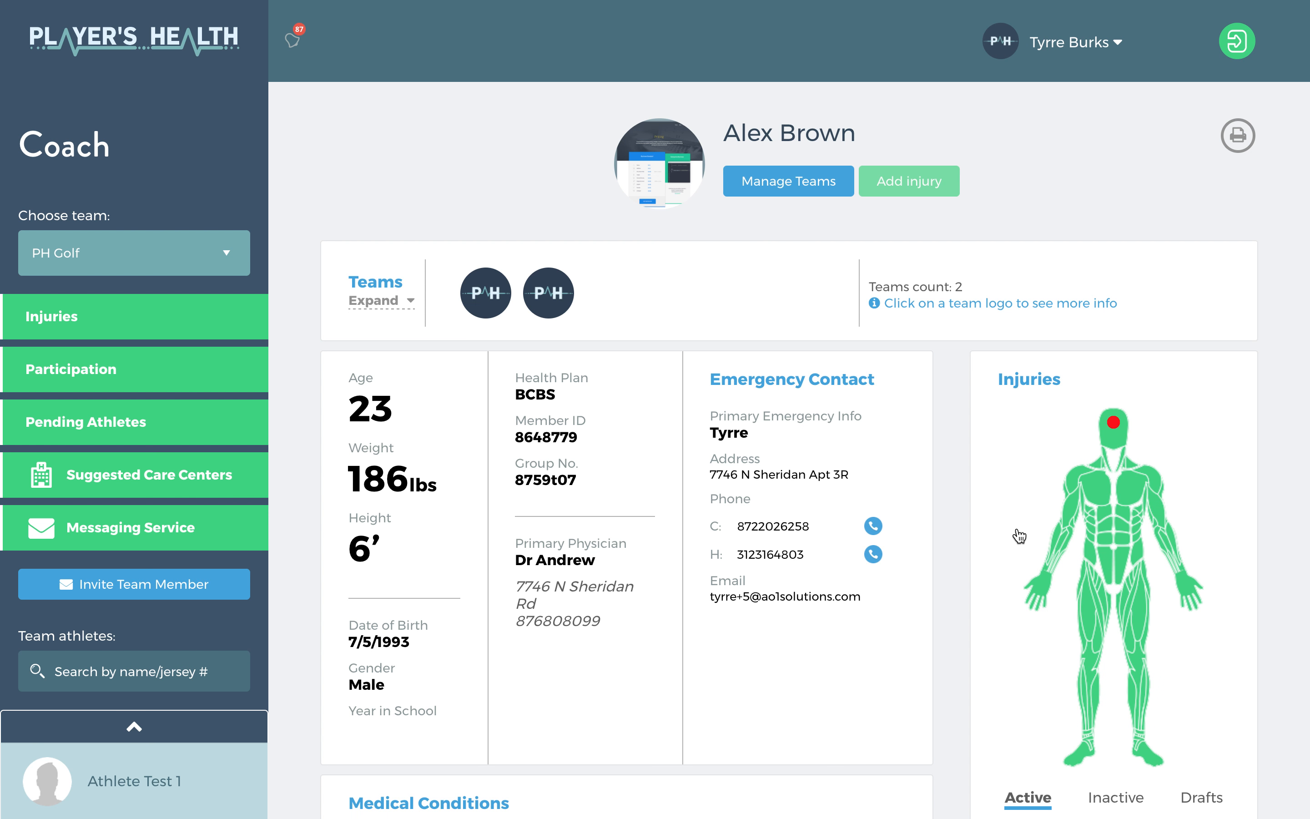
- Start a new injury report from the profile of team athlete WR #1 and set the date of injury to 2017-04-20
{"action": "scroll", "coordinate": [125, 606], "scroll_direction": "down", "scroll_amount": 4}
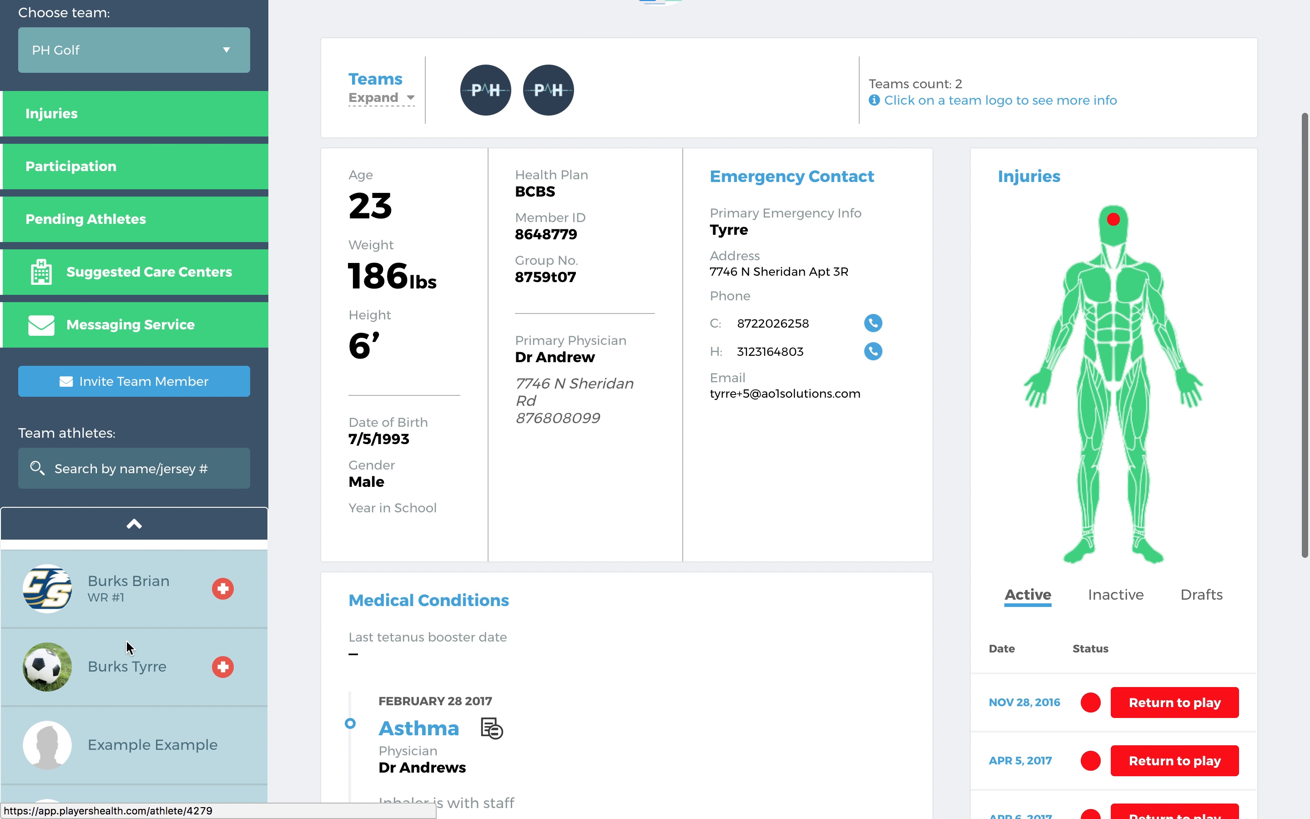
{"action": "left_click", "coordinate": [143, 597]}
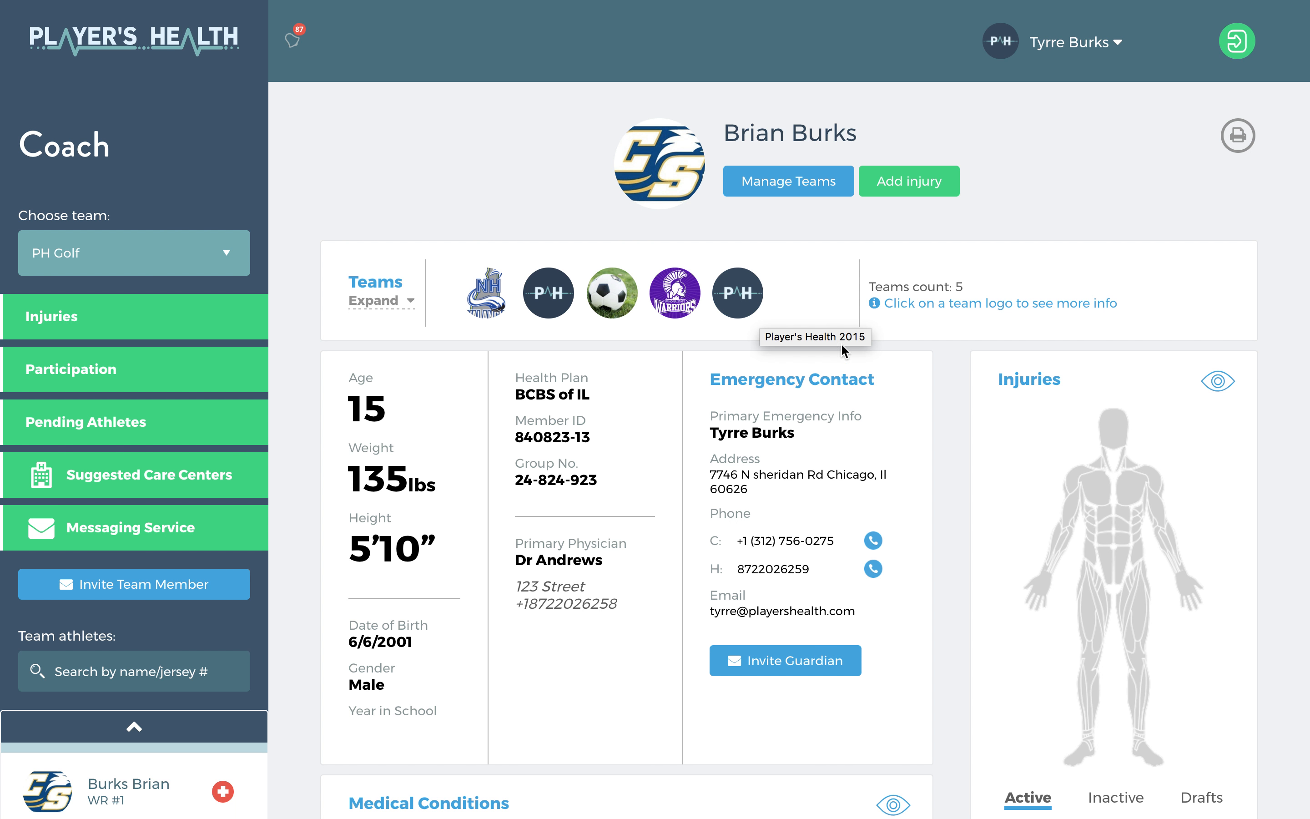
{"action": "left_click", "coordinate": [882, 190]}
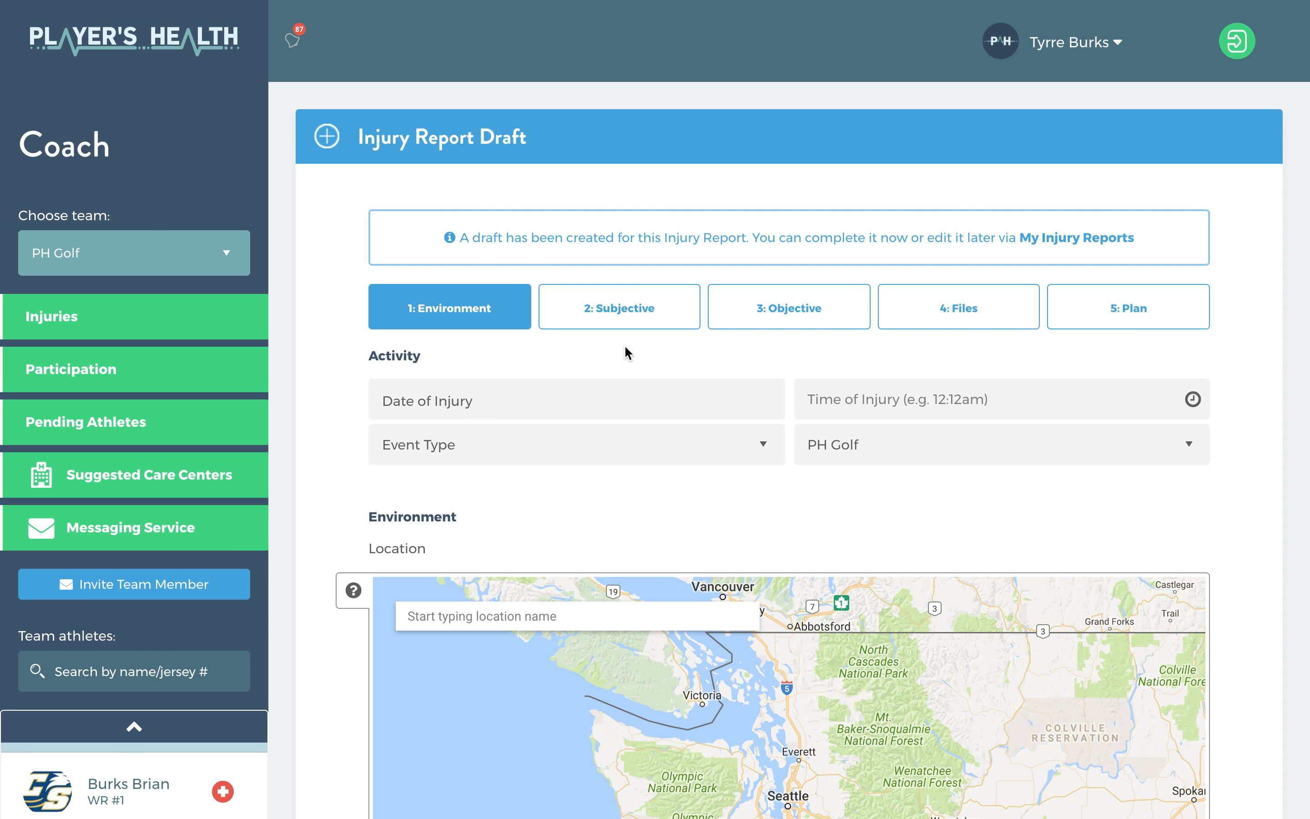
{"action": "left_click", "coordinate": [617, 401]}
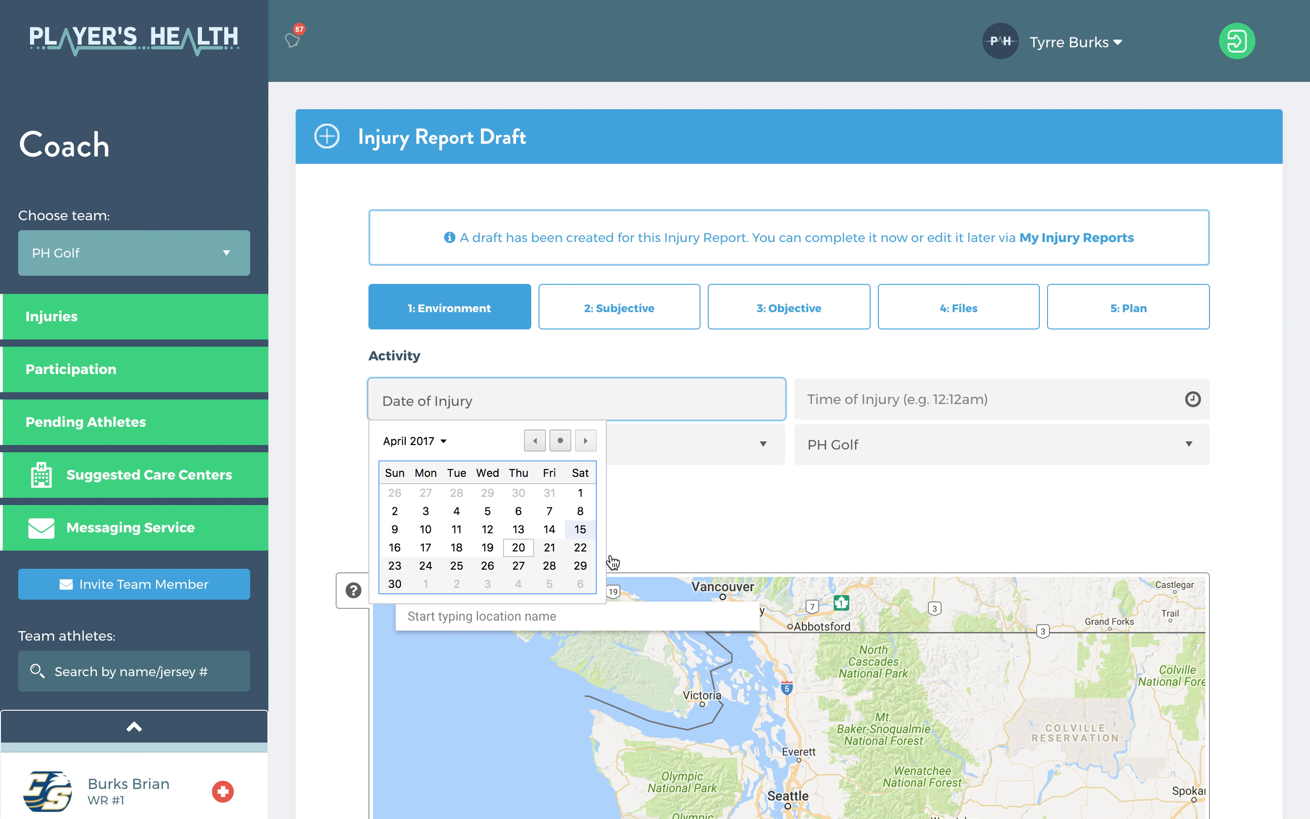
{"action": "left_click", "coordinate": [518, 548]}
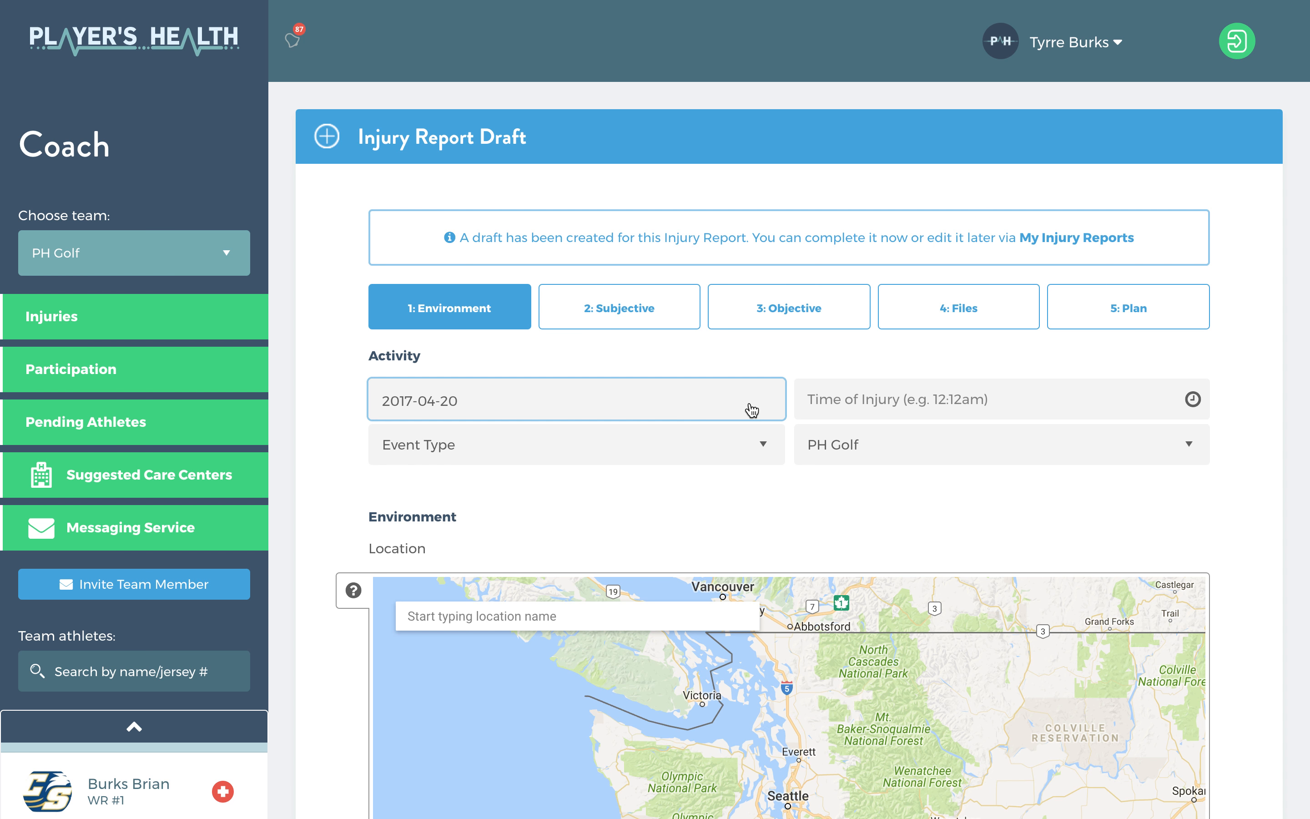
- Set the time of injury to 03:57 PM, the event type to Practice and the team to PH Soccer
{"action": "left_click", "coordinate": [892, 409]}
{"action": "left_click", "coordinate": [888, 431]}
{"action": "left_click", "coordinate": [1168, 529]}
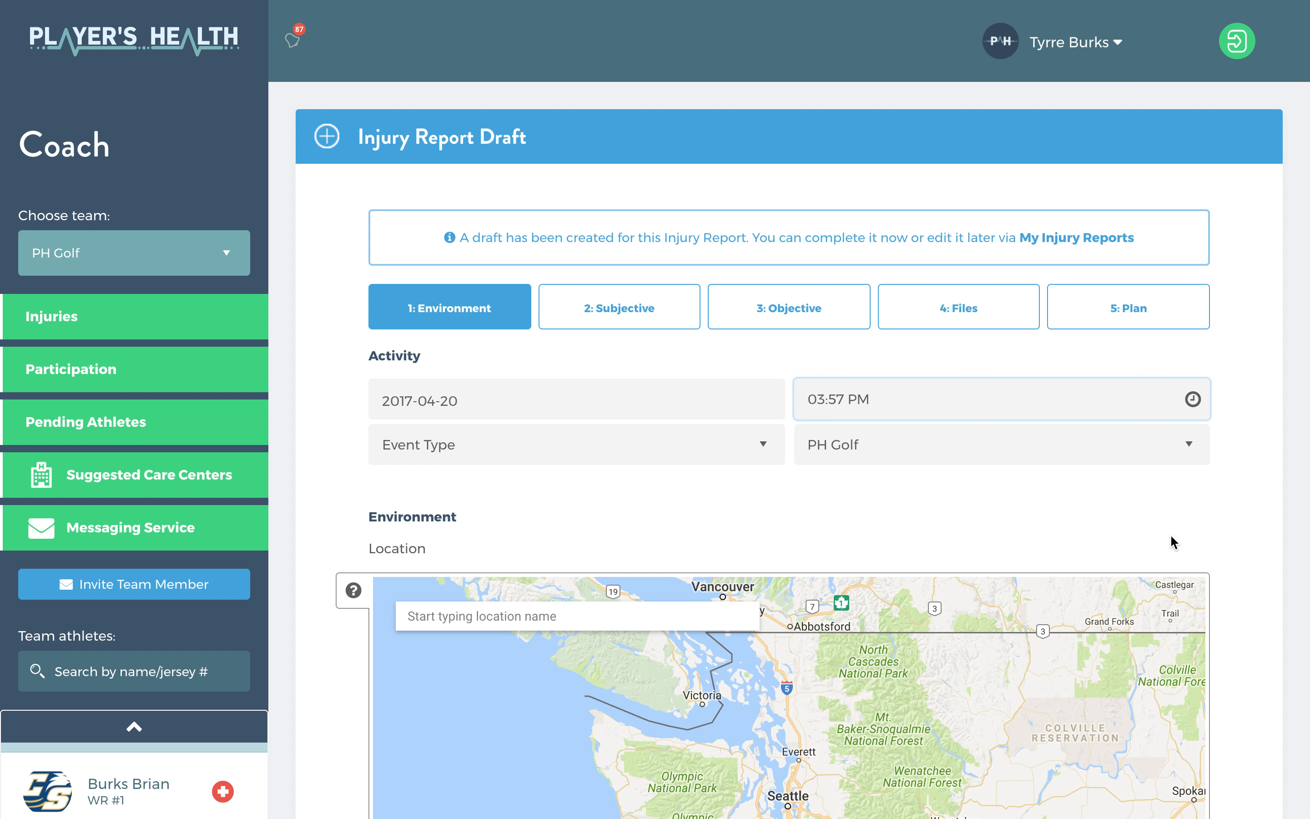
{"action": "left_click", "coordinate": [622, 445]}
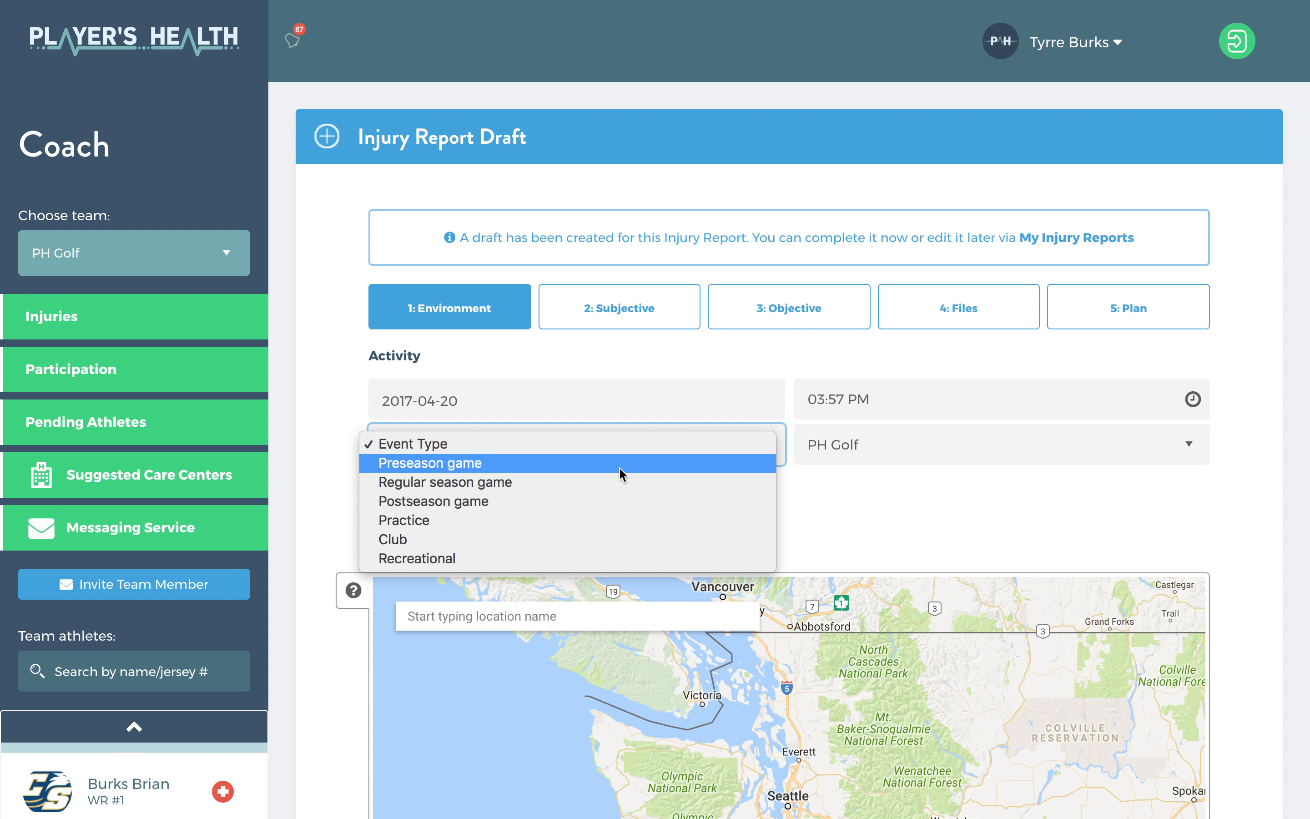
{"action": "left_click", "coordinate": [610, 521]}
{"action": "left_click", "coordinate": [886, 445]}
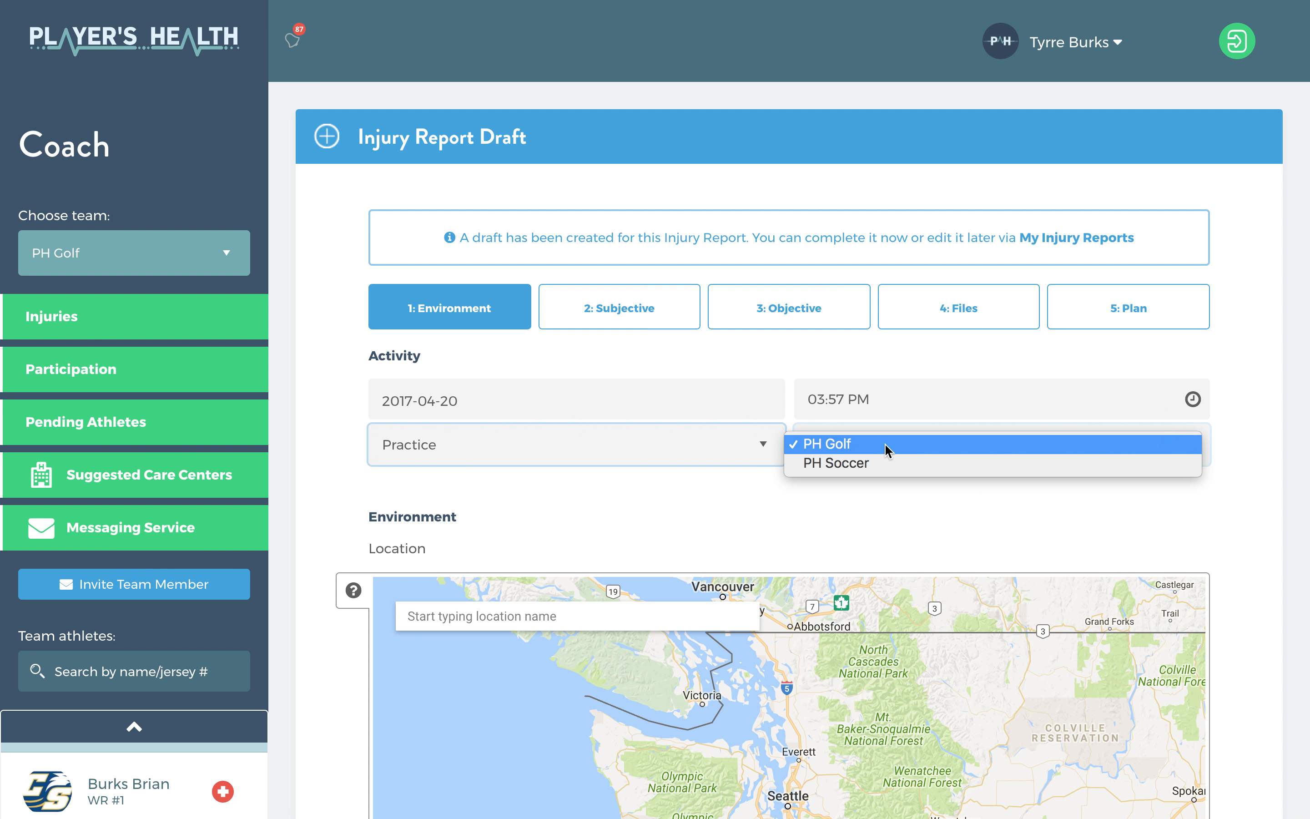
{"action": "left_click", "coordinate": [886, 464]}
- Set the injury location on the map to Soldier Field, Museum Campus Drive, Chicago
{"action": "left_click", "coordinate": [538, 615]}
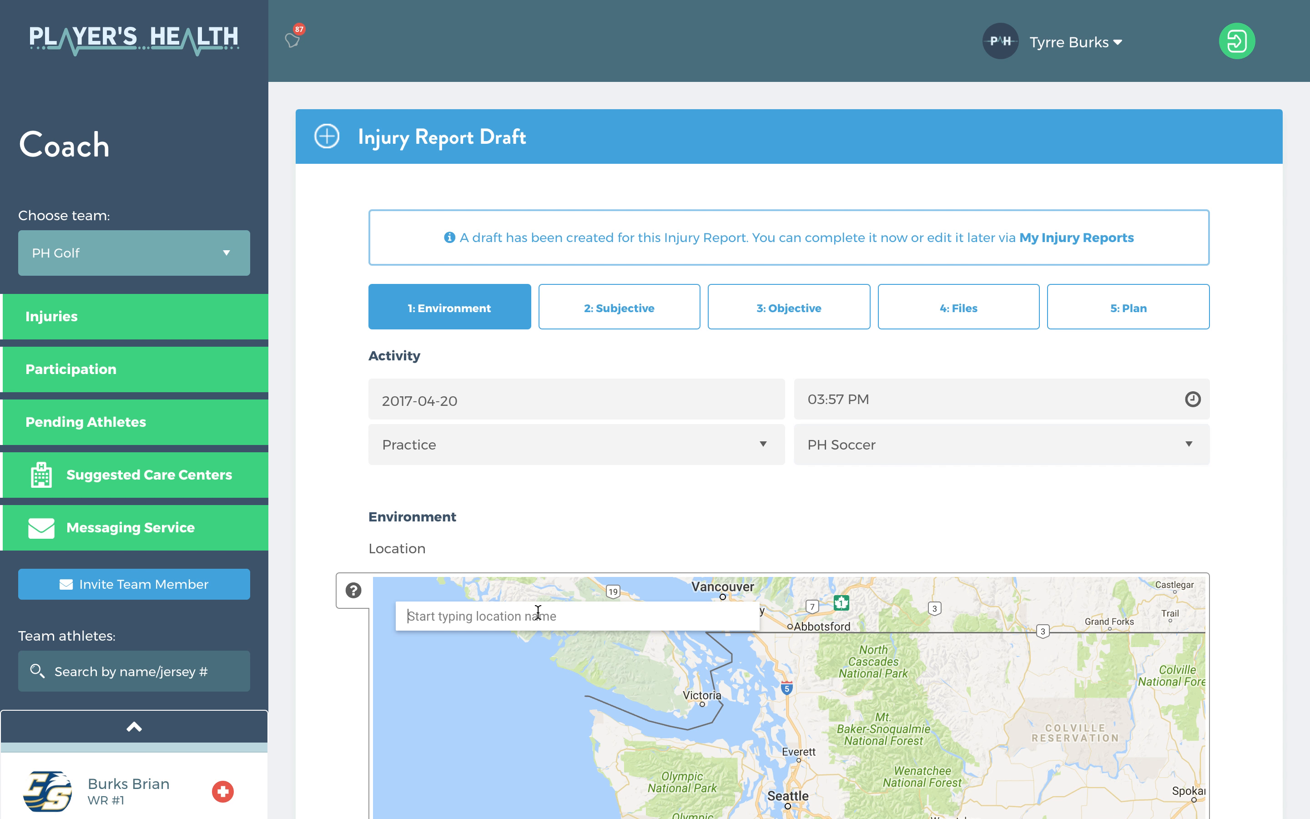
{"action": "type", "text": "Uni"}
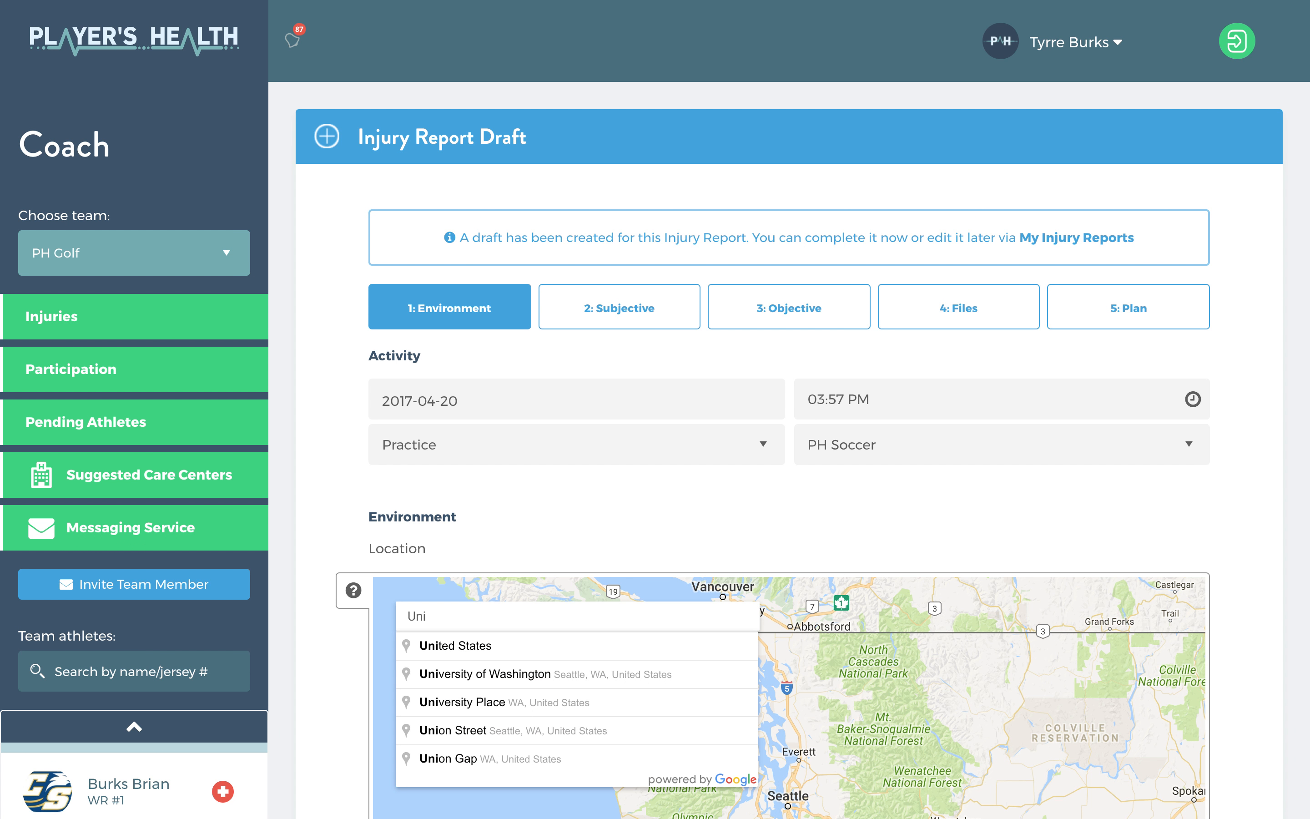
{"action": "key", "text": "BackSpace"}
{"action": "key", "text": "BackSpace"}
{"action": "key", "text": "BackSpace"}
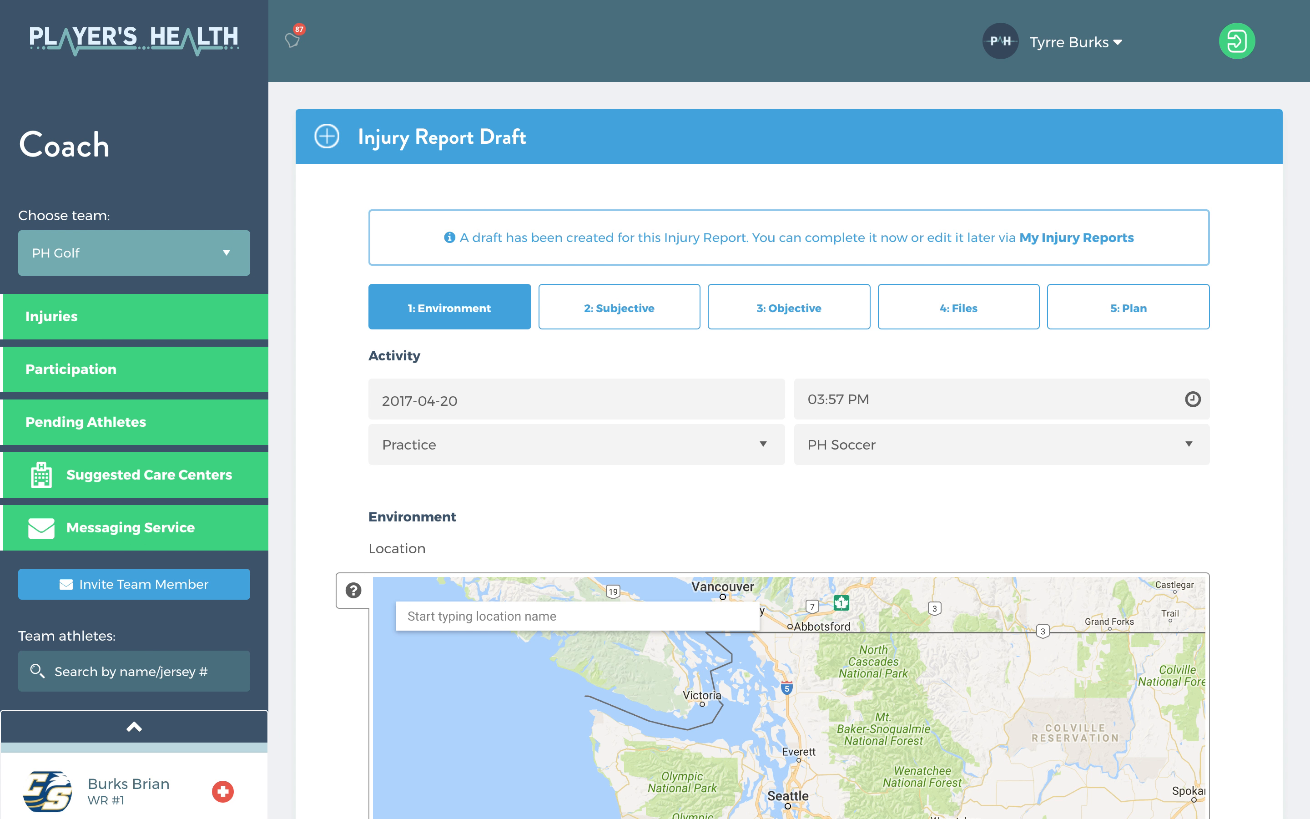
{"action": "type", "text": "Soldier Field"}
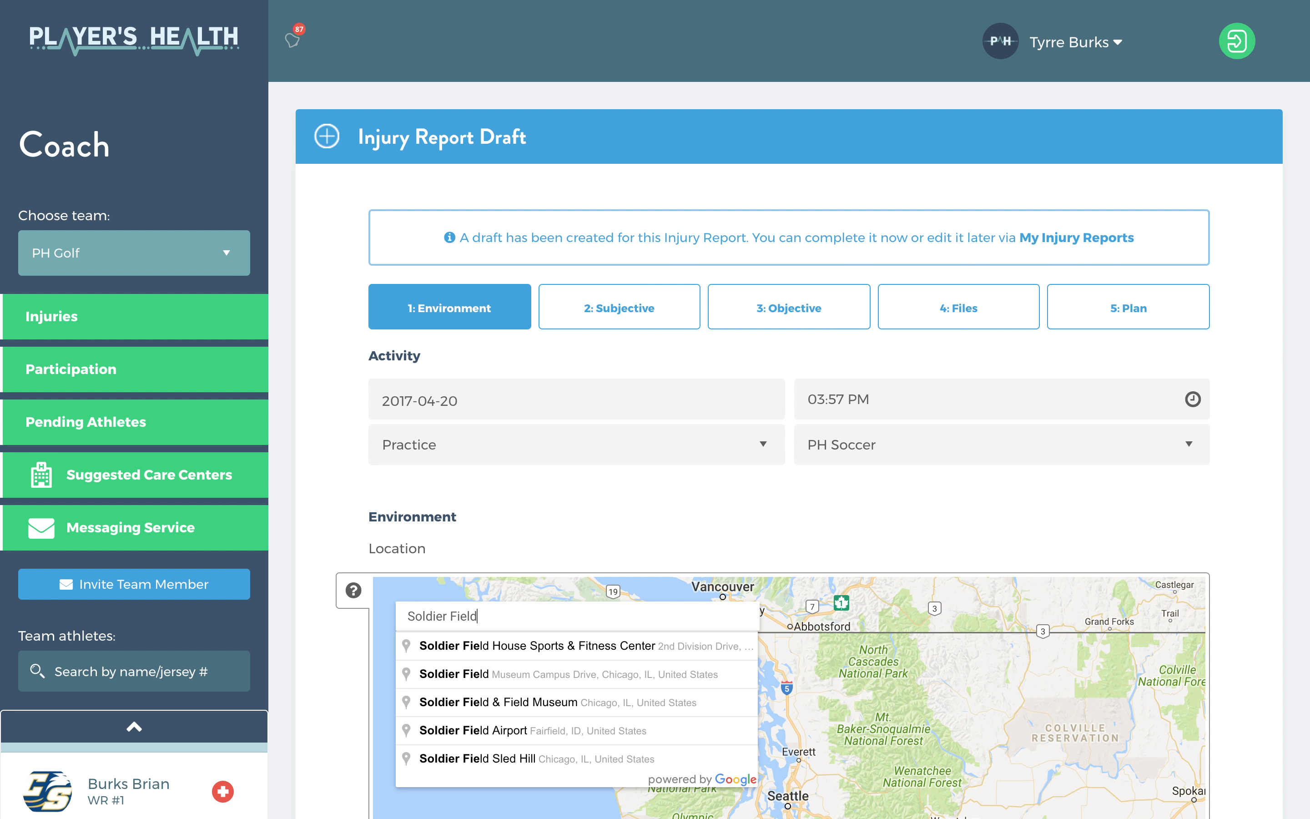
{"action": "left_click", "coordinate": [497, 679]}
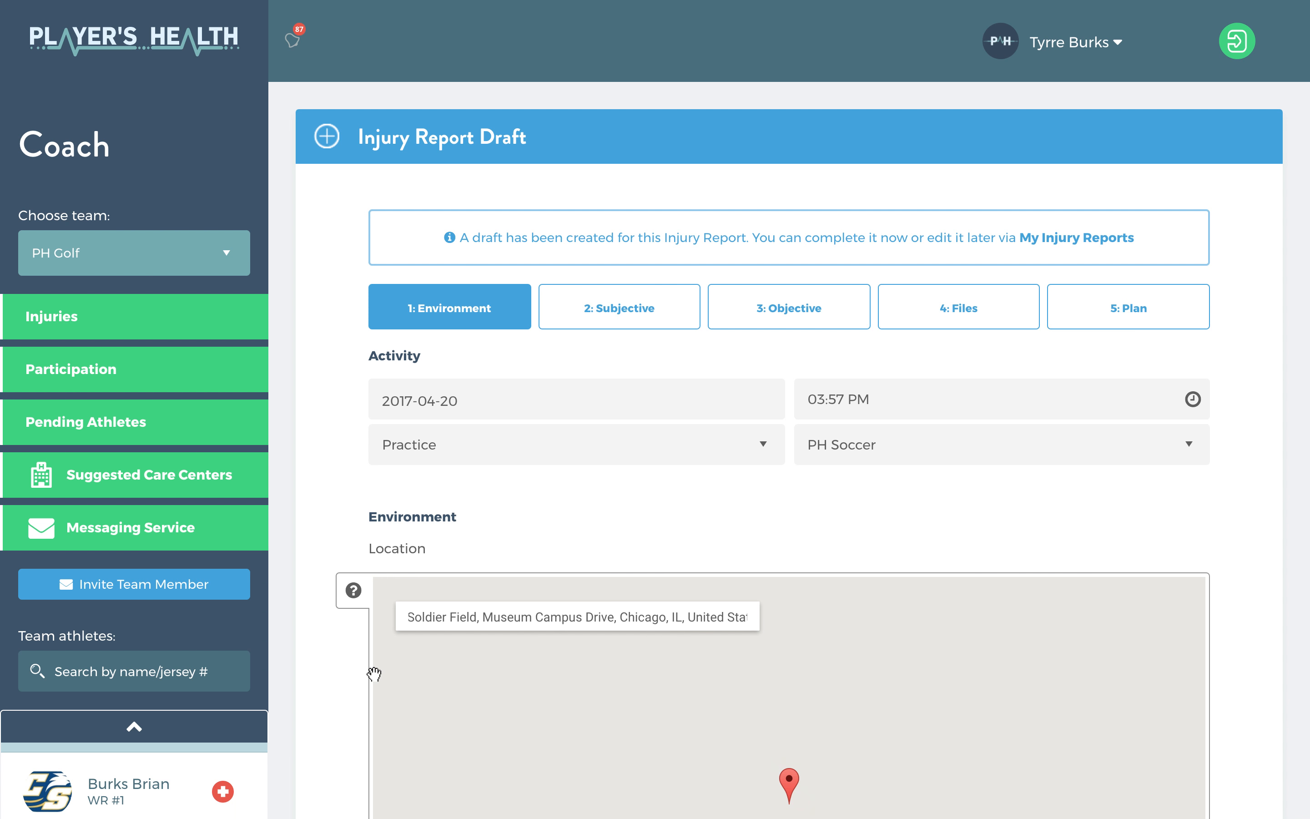
- Set the location type to Football Field and the surface type to Grass
{"action": "scroll", "coordinate": [343, 710], "scroll_direction": "down", "scroll_amount": 5}
{"action": "scroll", "coordinate": [344, 709], "scroll_direction": "down", "scroll_amount": 6}
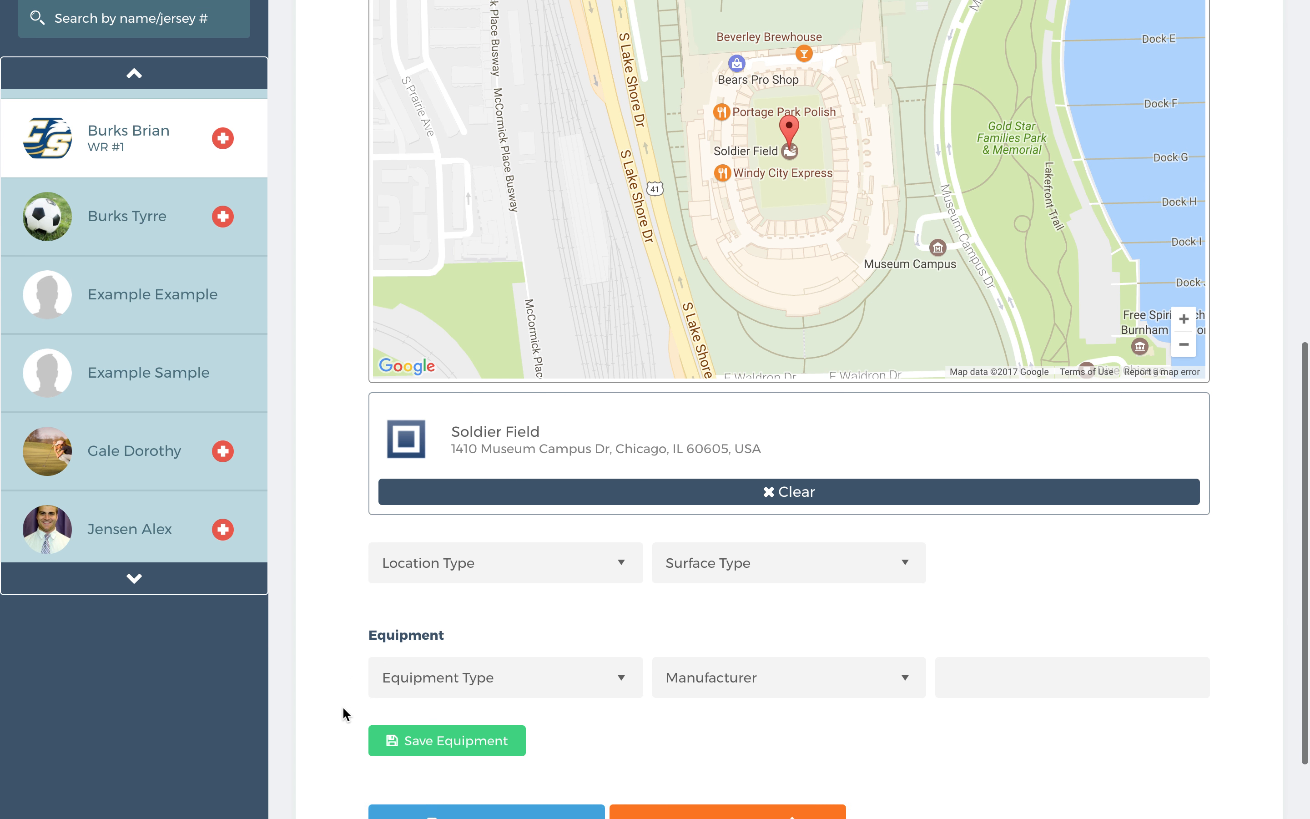
{"action": "left_click", "coordinate": [479, 536]}
{"action": "left_click", "coordinate": [478, 558]}
{"action": "left_click", "coordinate": [714, 540]}
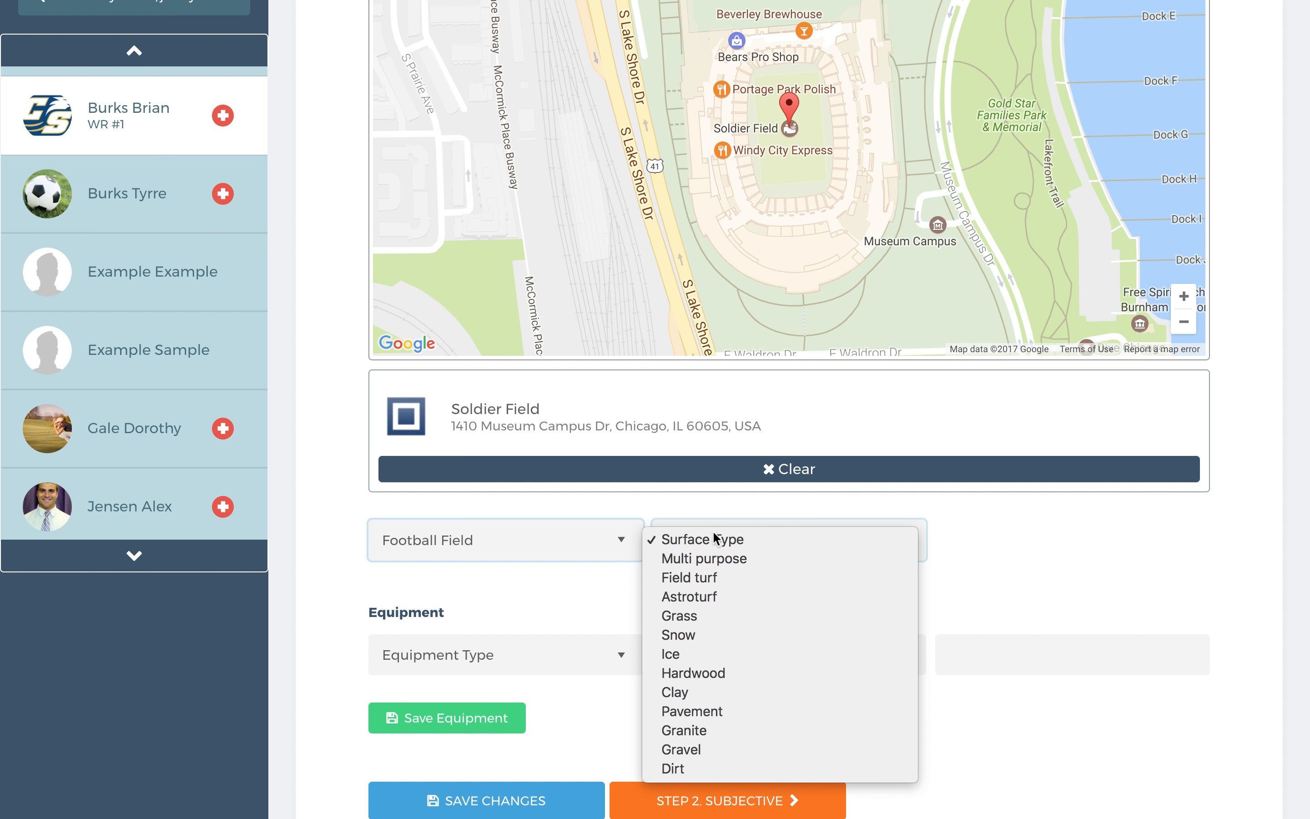
{"action": "left_click", "coordinate": [710, 620]}
- Check the equipment type and manufacturer options without choosing any, and continue to the Subjective section of the report
{"action": "scroll", "coordinate": [752, 720], "scroll_direction": "down", "scroll_amount": 2}
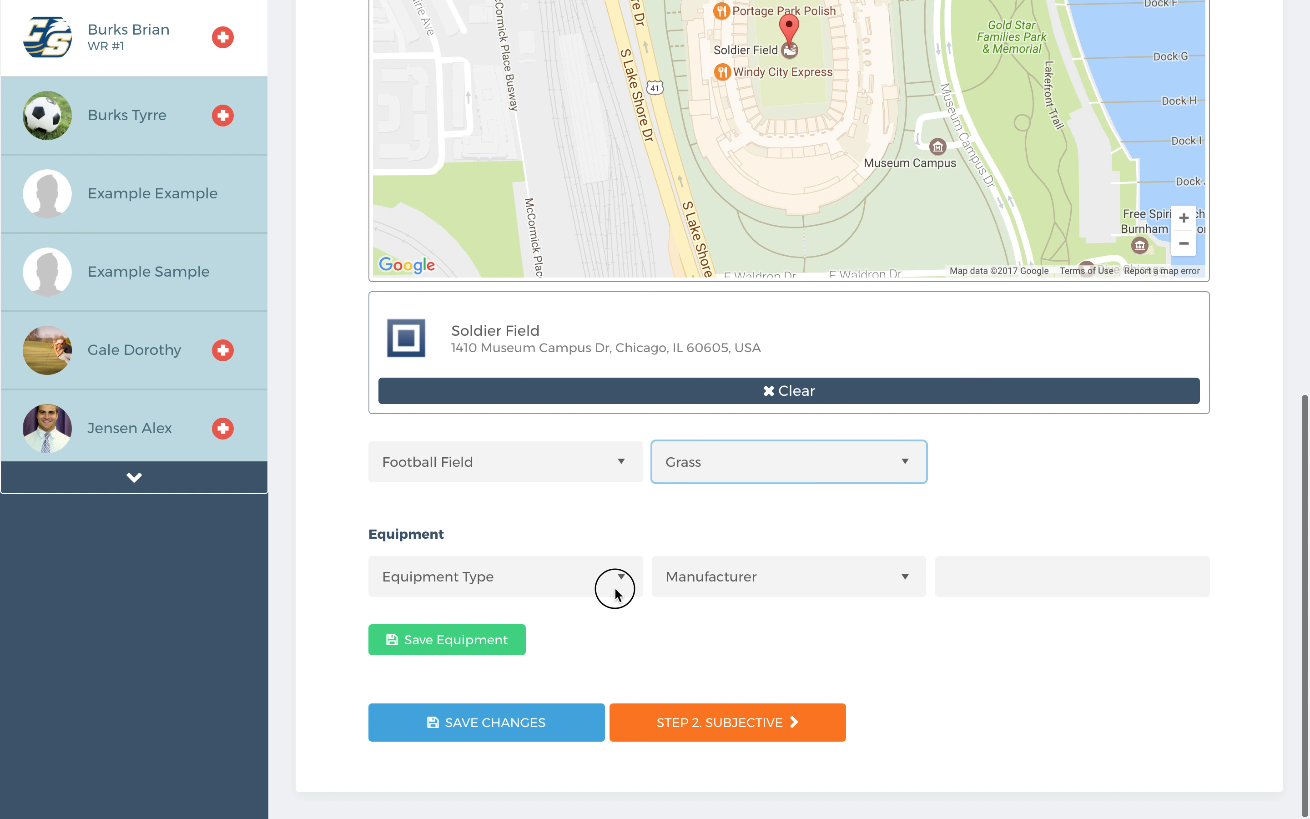
{"action": "left_click", "coordinate": [615, 589]}
{"action": "left_click", "coordinate": [762, 566]}
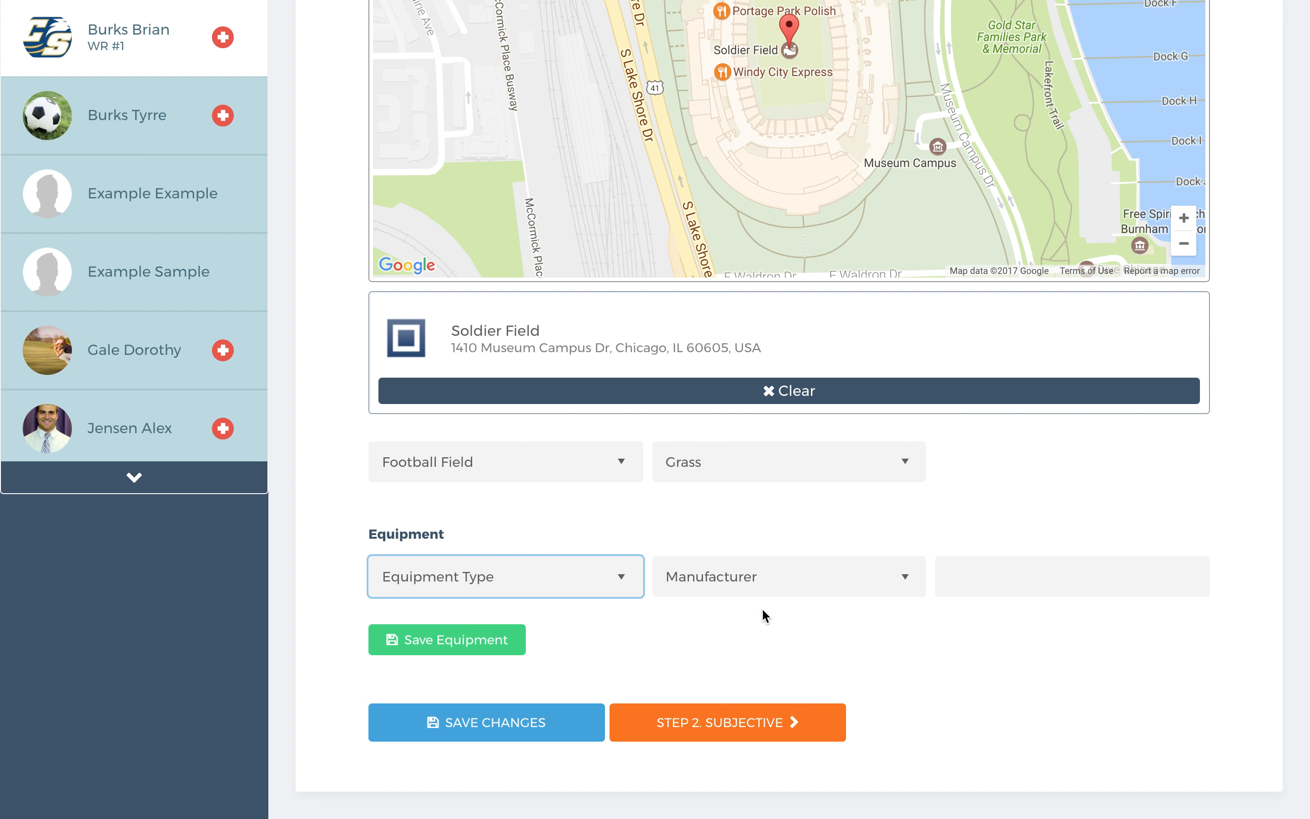
{"action": "left_click", "coordinate": [763, 580]}
{"action": "left_click", "coordinate": [752, 569]}
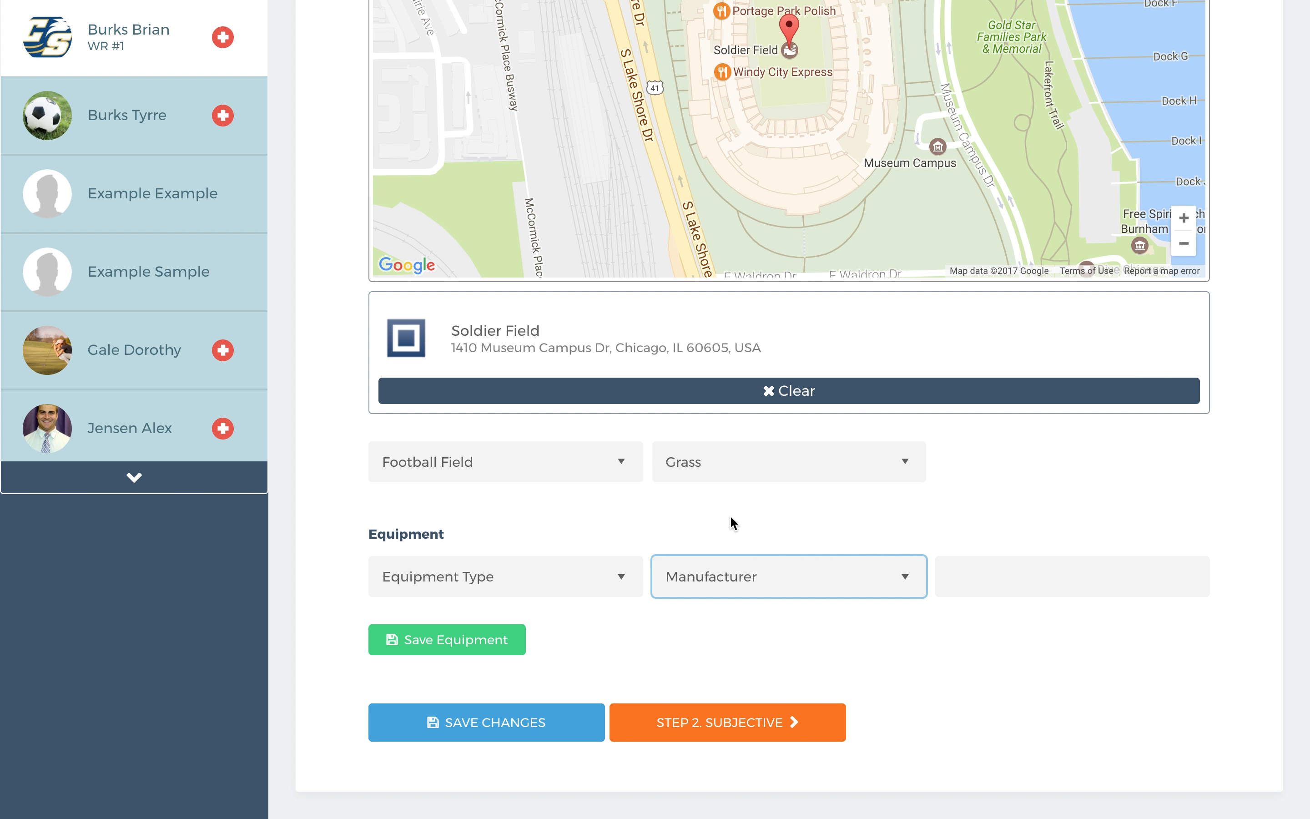
{"action": "left_click", "coordinate": [739, 725]}
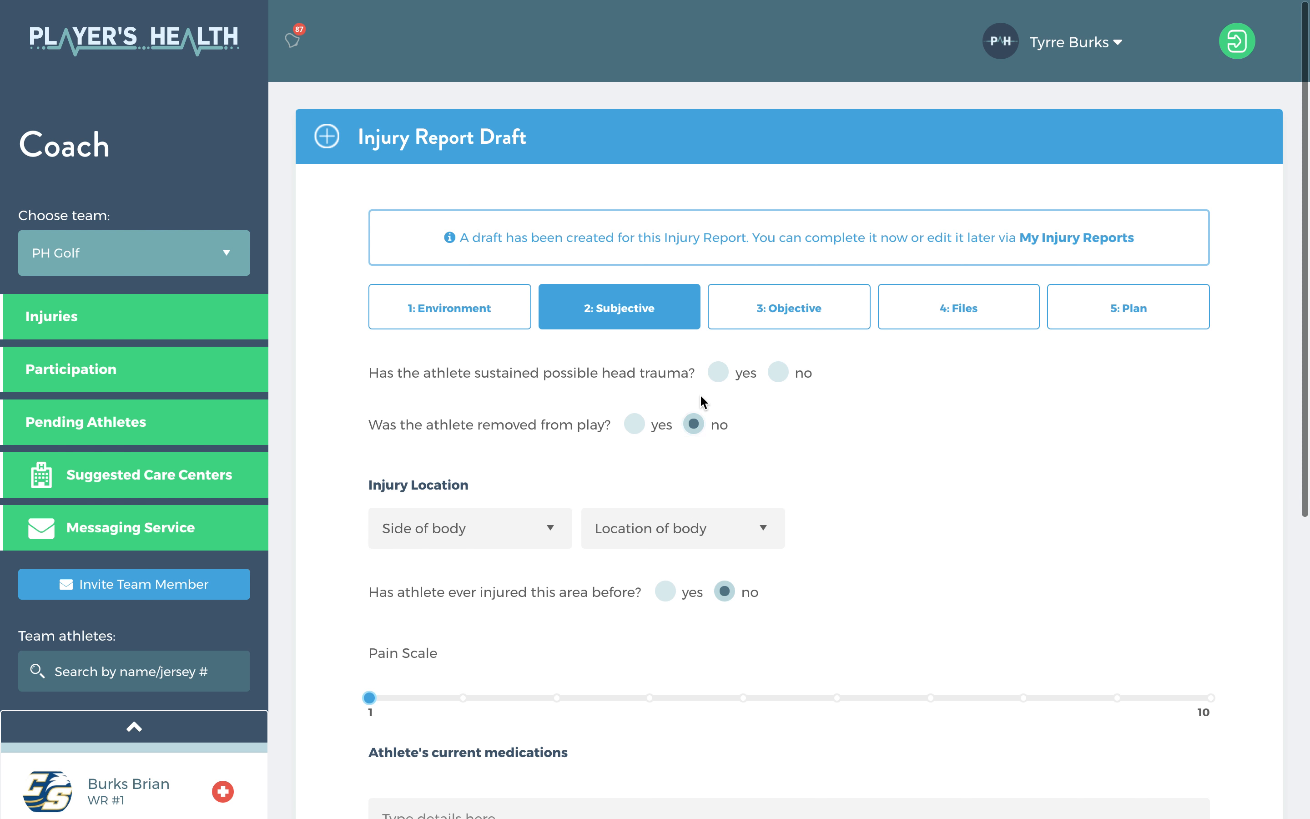
- Report possible head trauma, acknowledge the concussion notice and mark the athlete as removed from play
{"action": "left_click", "coordinate": [718, 374]}
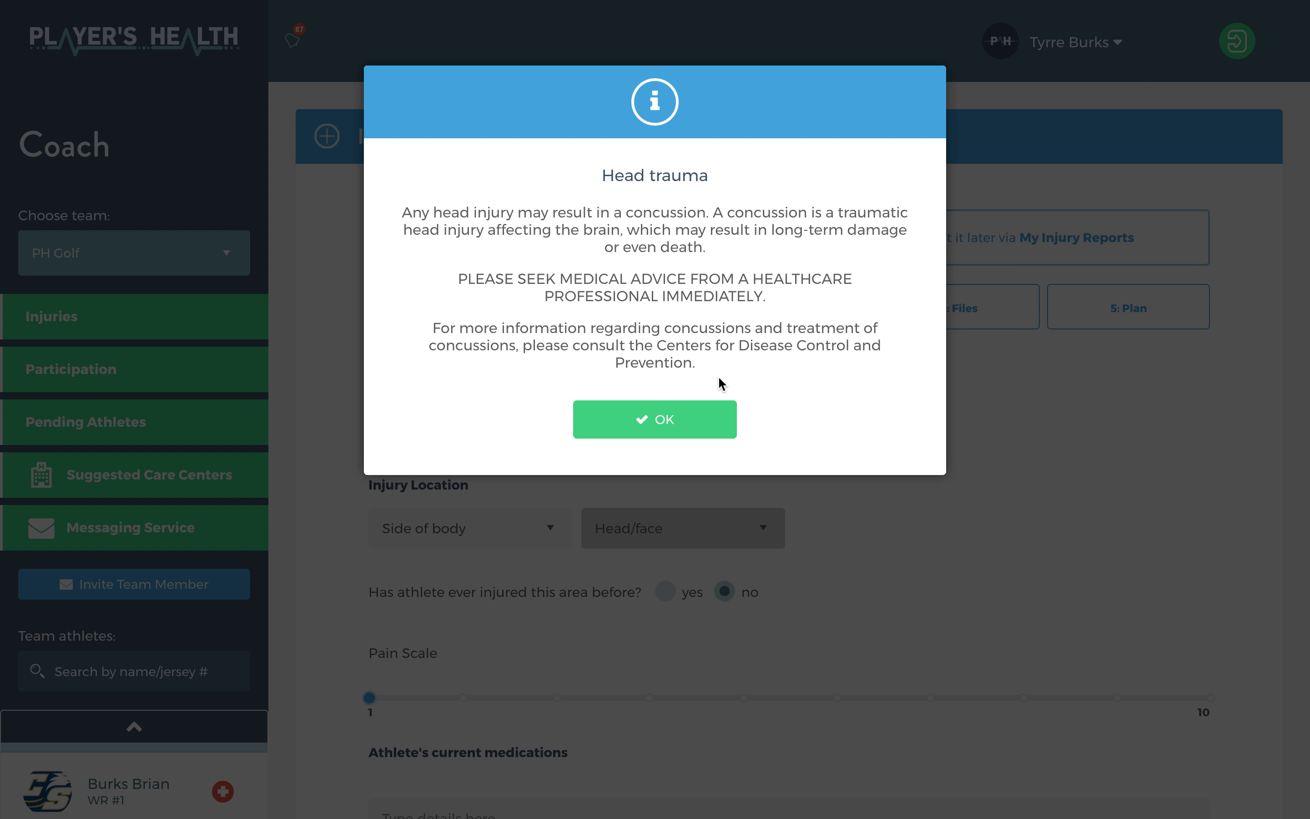
{"action": "left_click", "coordinate": [679, 418]}
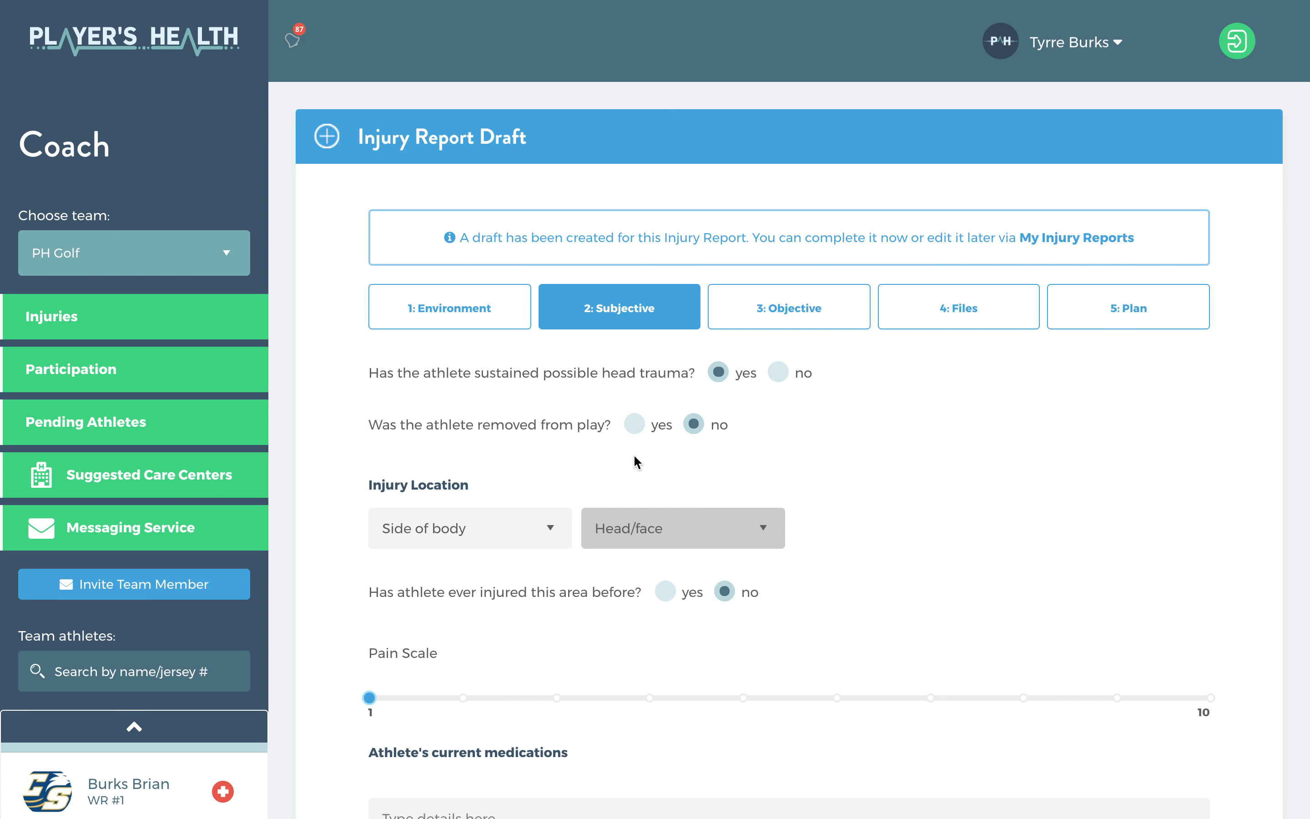
{"action": "left_click", "coordinate": [633, 424]}
- Set the injured side of the body to Left and the pain scale to 7, and continue to the Objective section
{"action": "left_click", "coordinate": [499, 533]}
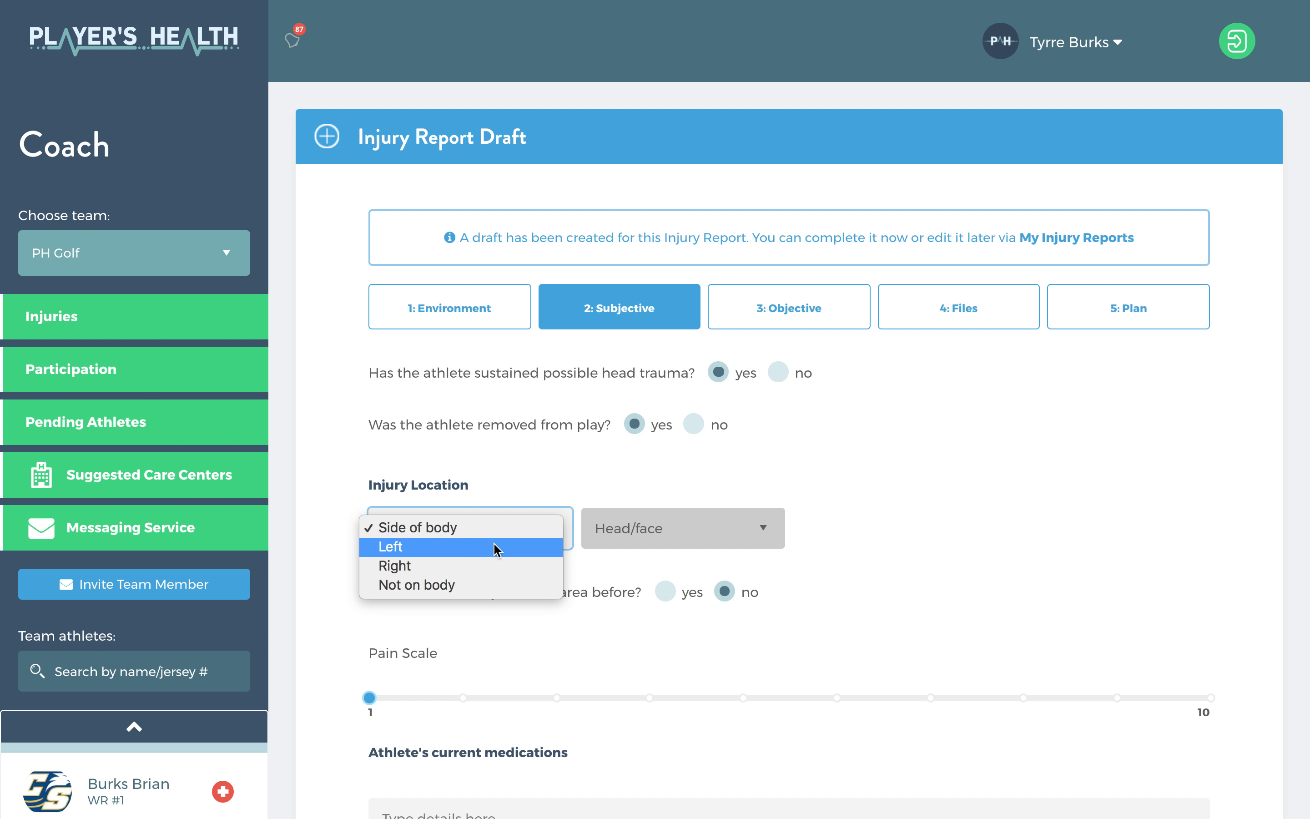
{"action": "left_click", "coordinate": [493, 546]}
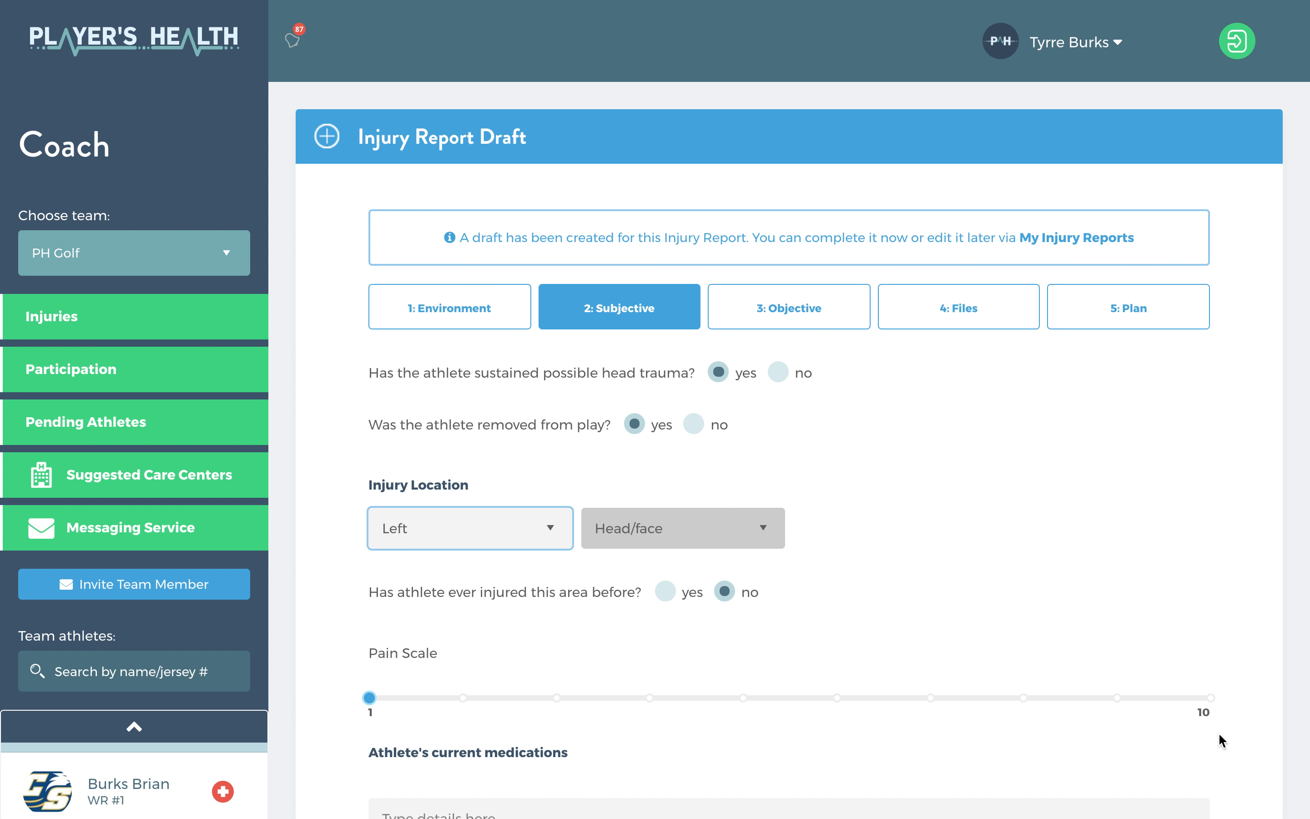
{"action": "left_click", "coordinate": [931, 698]}
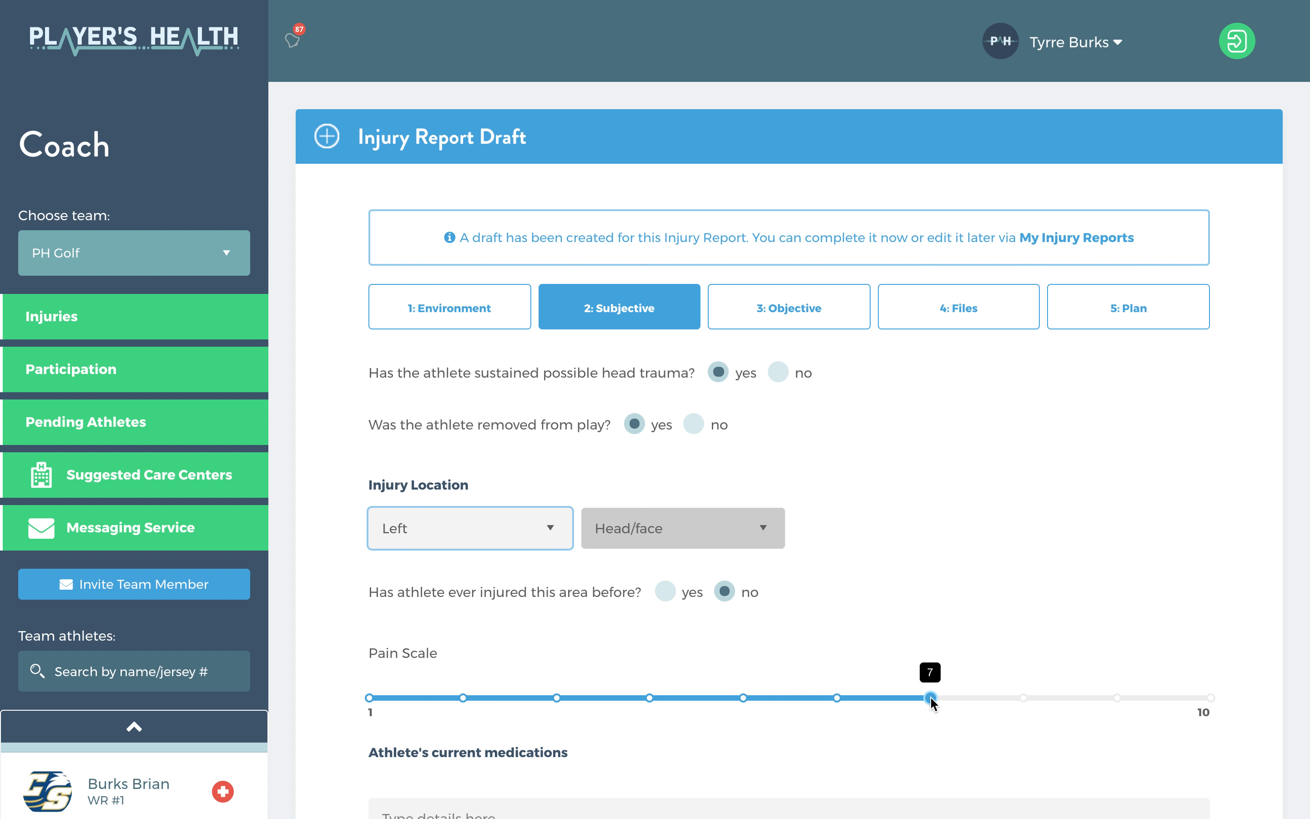
{"action": "scroll", "coordinate": [920, 701], "scroll_direction": "down", "scroll_amount": 8}
{"action": "left_click", "coordinate": [939, 508]}
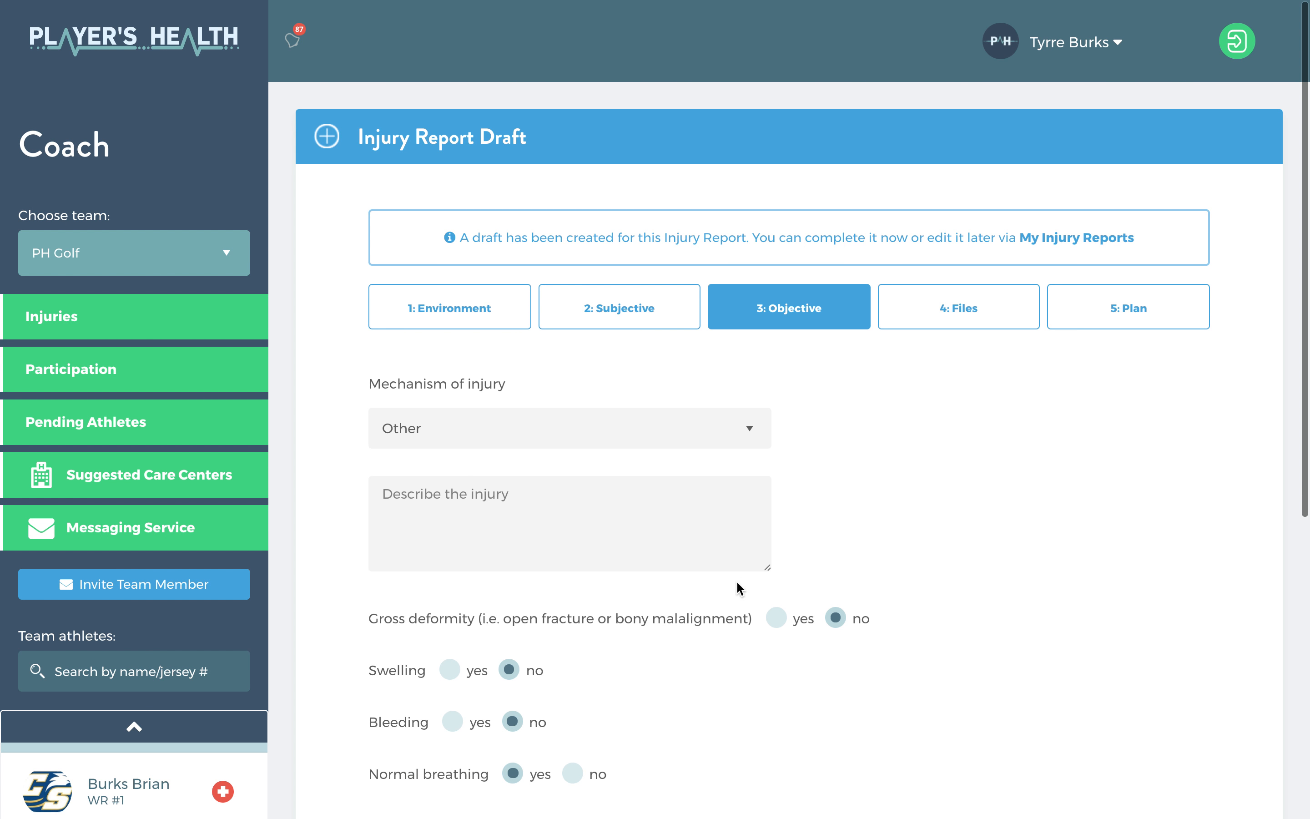
- Set the mechanism of injury to "Direct contact with another athlete" and describe the injury as "Ran into another athlete."
{"action": "left_click", "coordinate": [716, 427]}
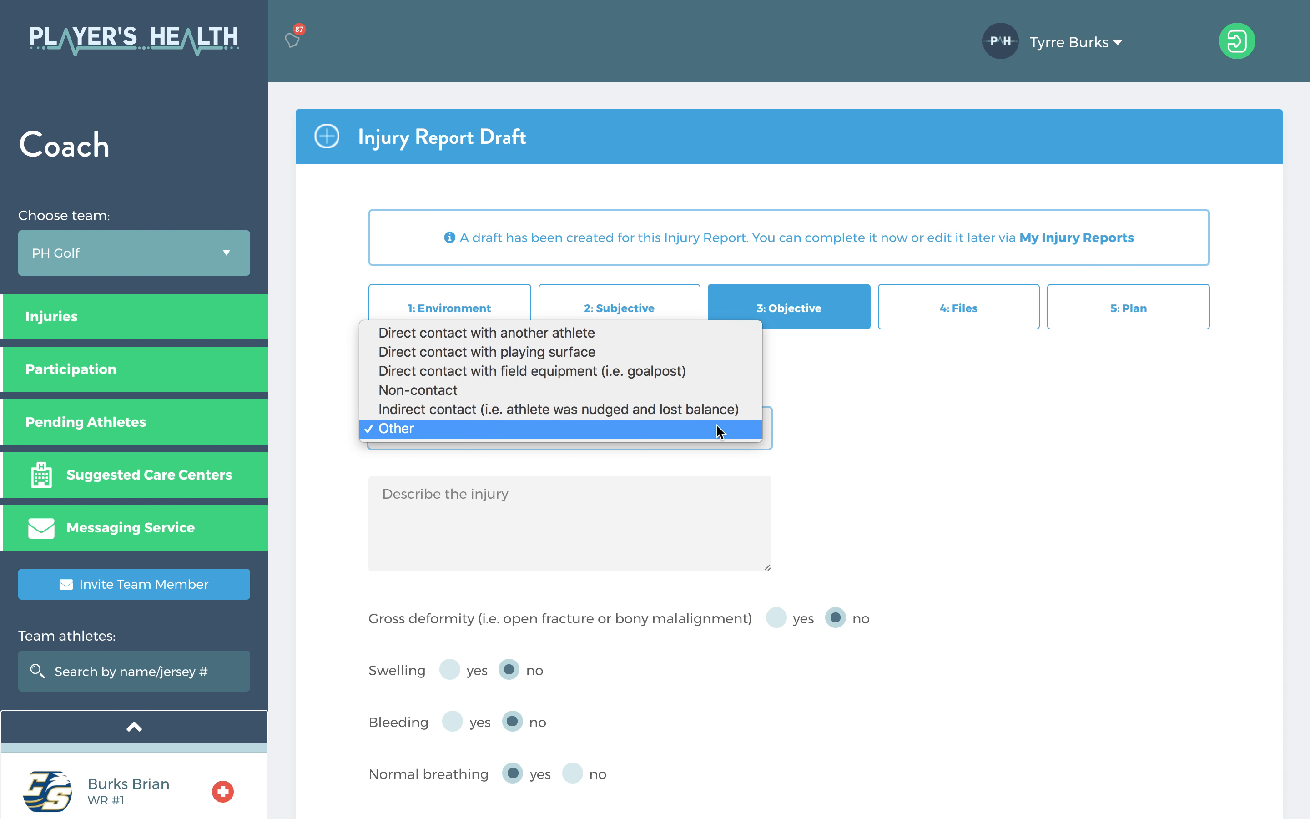
{"action": "left_click", "coordinate": [540, 335]}
{"action": "left_click", "coordinate": [558, 519]}
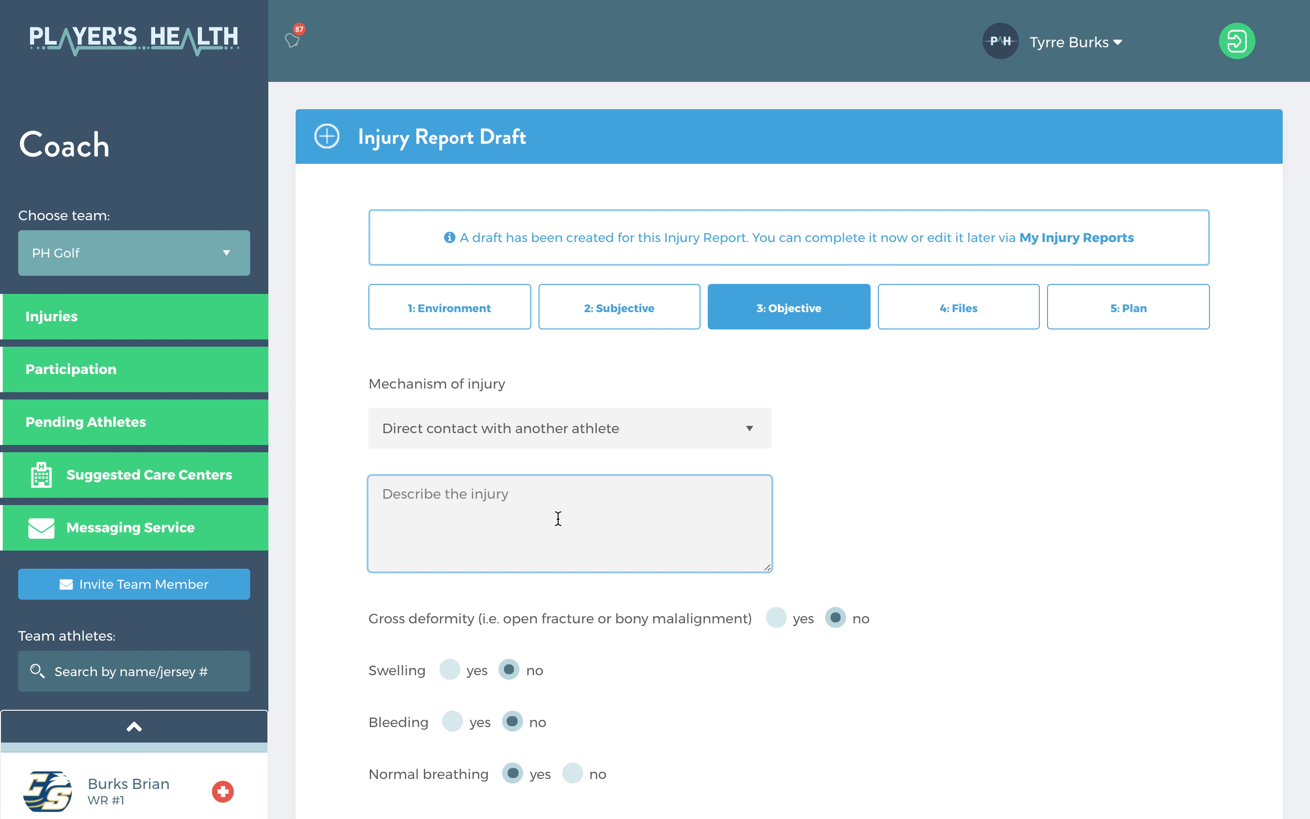
{"action": "type", "text": "Ran into another athlete"}
{"action": "key", "text": "BackSpace"}
{"action": "type", "text": "."}
- Mark swelling as yes and continue to the Files section of the report
{"action": "scroll", "coordinate": [590, 622], "scroll_direction": "down", "scroll_amount": 4}
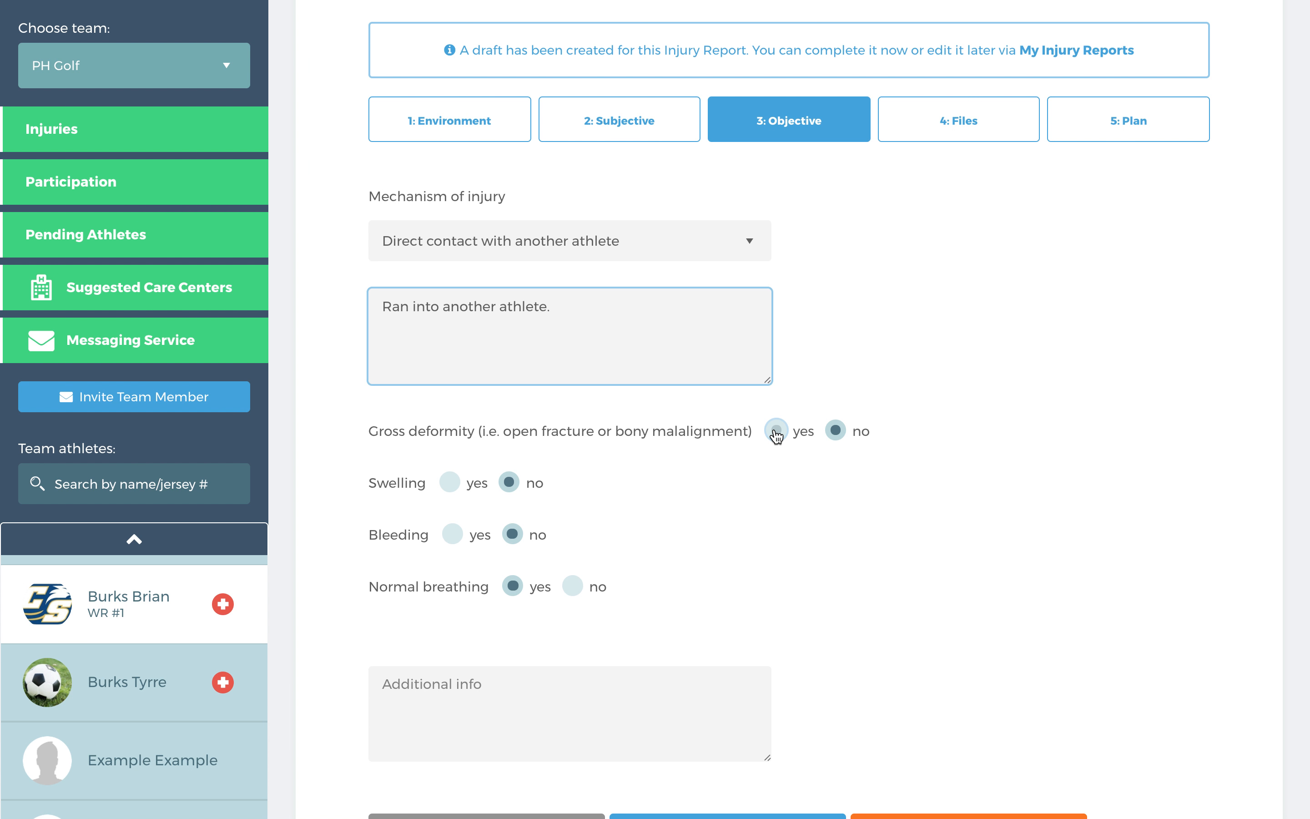
{"action": "left_click", "coordinate": [450, 482]}
{"action": "scroll", "coordinate": [716, 535], "scroll_direction": "down", "scroll_amount": 5}
{"action": "left_click", "coordinate": [934, 558]}
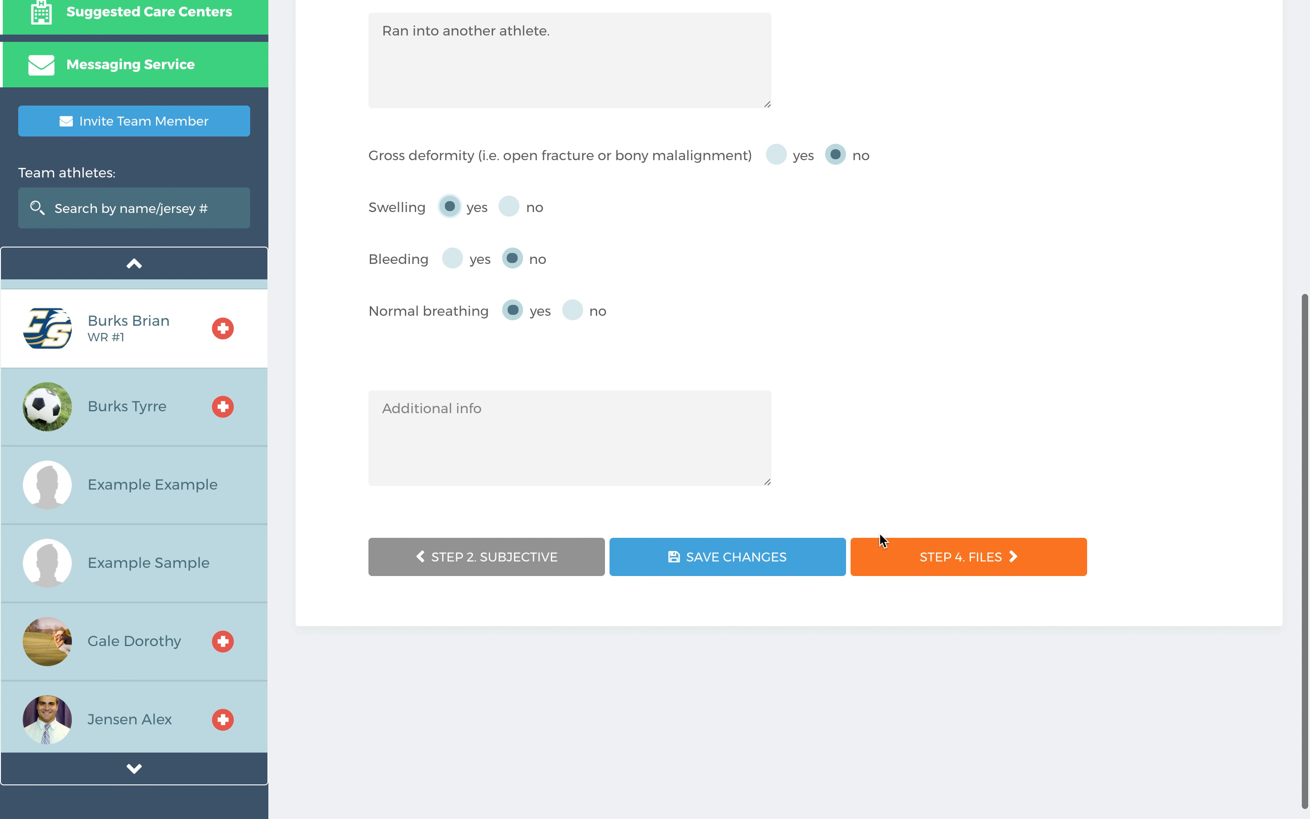
- Open the file selection for the report, cancel it without attaching a file, and continue to the Plan section
{"action": "left_click", "coordinate": [439, 403]}
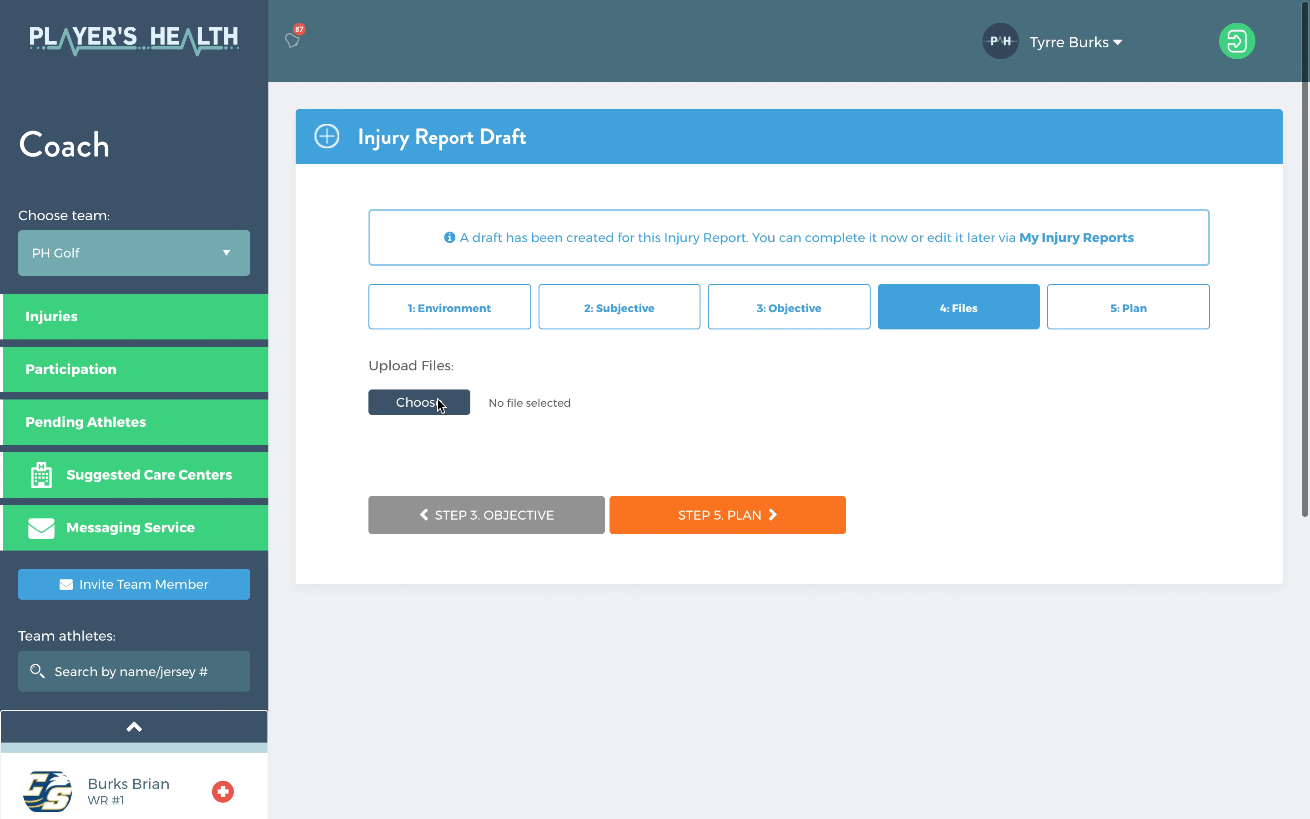
{"action": "left_click", "coordinate": [841, 324]}
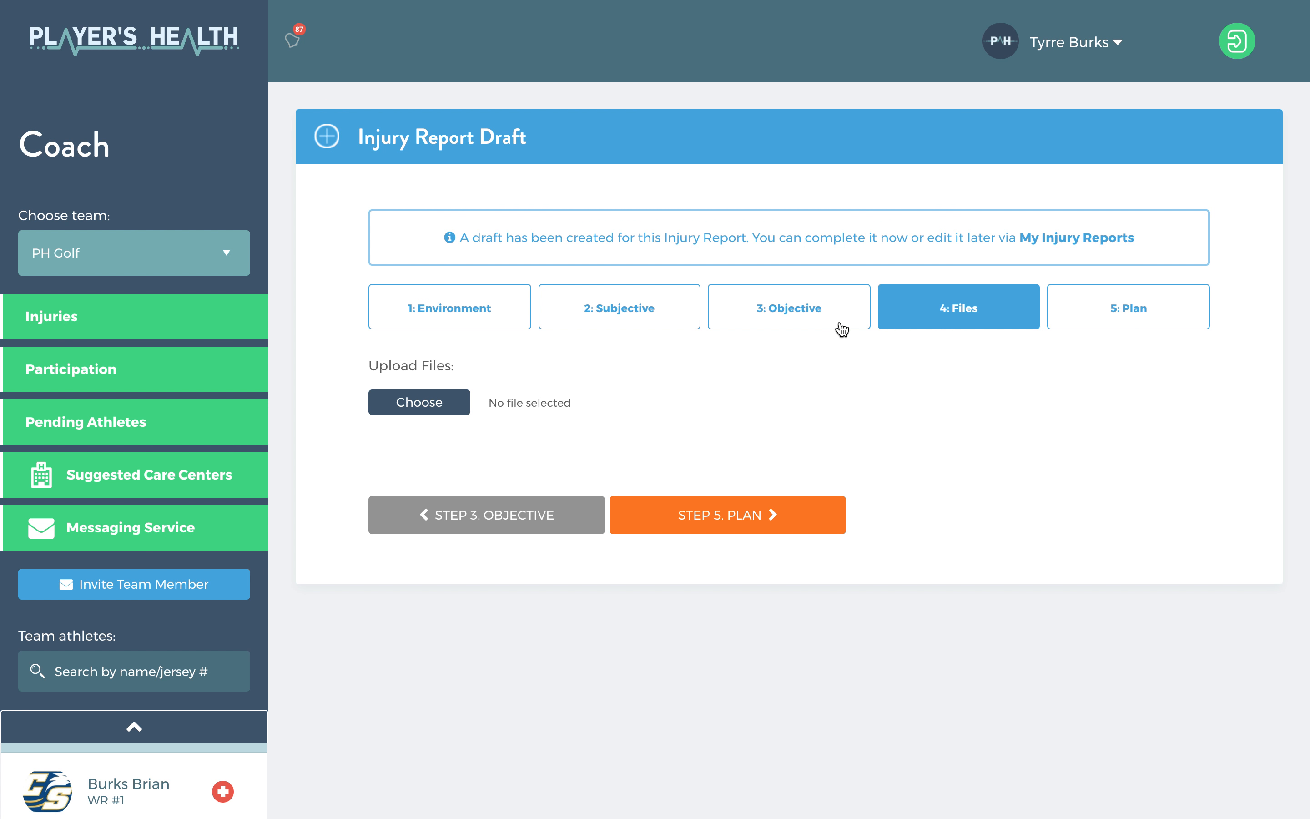
{"action": "left_click", "coordinate": [763, 515]}
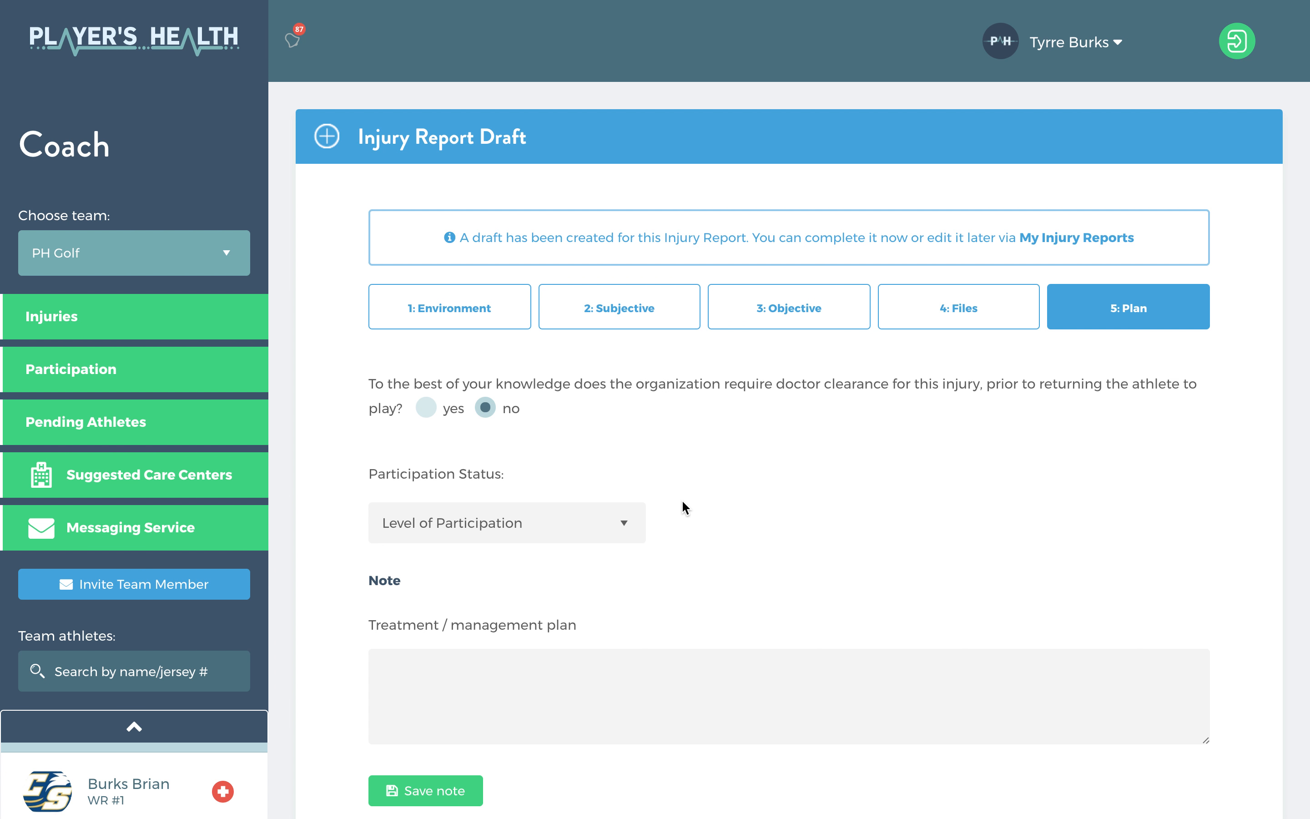
- Set the athlete's participation status to No Physical Activity
{"action": "scroll", "coordinate": [682, 500], "scroll_direction": "down", "scroll_amount": 3}
{"action": "left_click", "coordinate": [586, 433]}
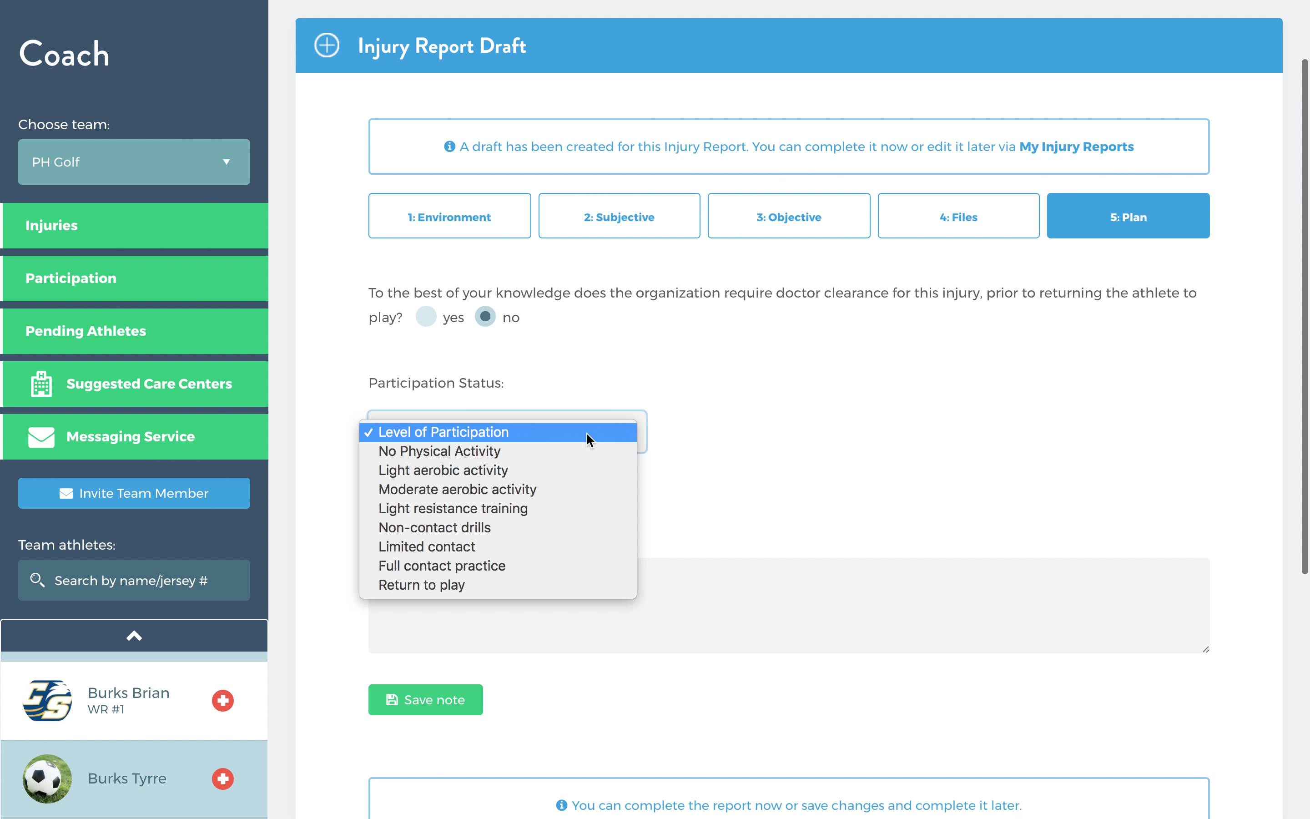
{"action": "left_click", "coordinate": [585, 449]}
- Save the treatment / management plan note "Bag of ice" and complete the injury report
{"action": "scroll", "coordinate": [710, 503], "scroll_direction": "down", "scroll_amount": 10}
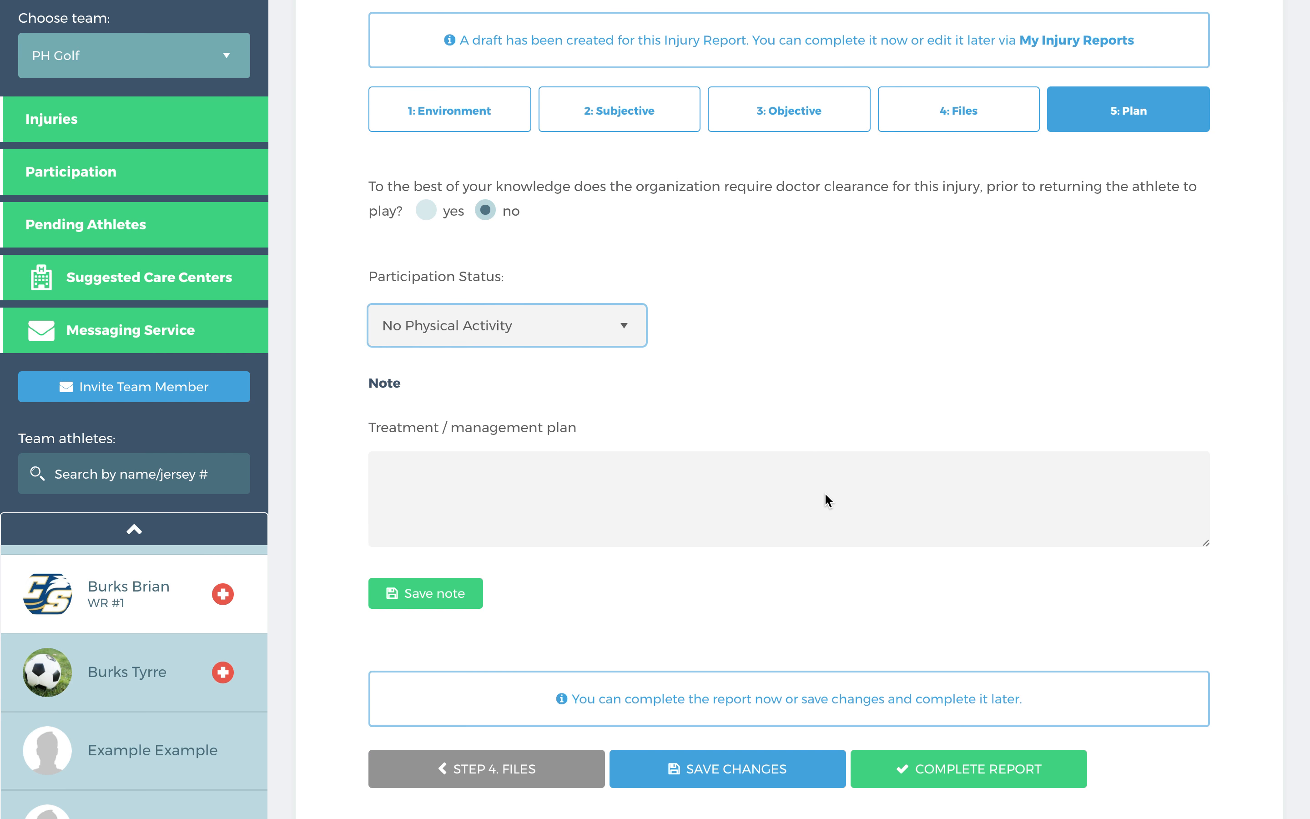
{"action": "left_click", "coordinate": [752, 294]}
{"action": "type", "text": "Oce"}
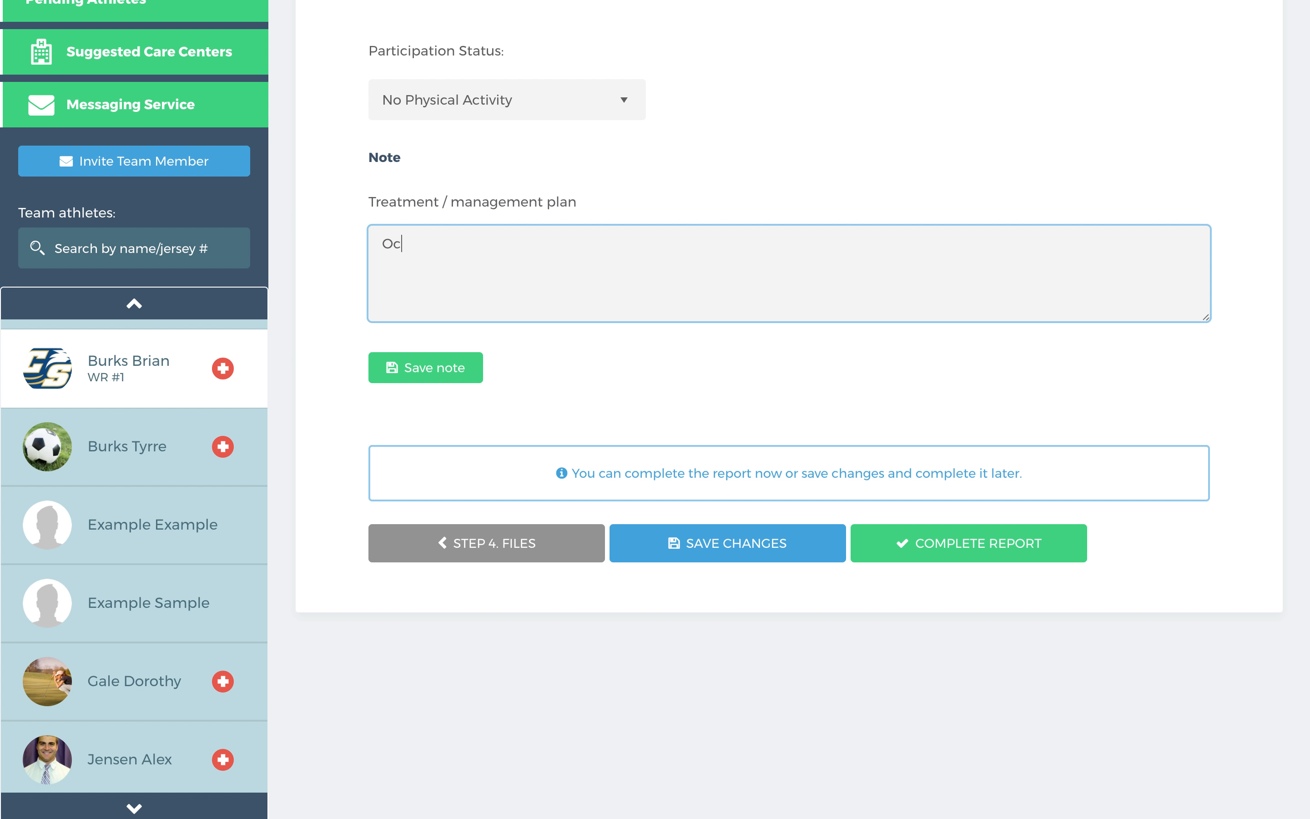
{"action": "key", "text": "BackSpace"}
{"action": "key", "text": "BackSpace"}
{"action": "key", "text": "BackSpace"}
{"action": "key", "text": "BackSpace"}
{"action": "type", "text": "Ice"}
{"action": "key", "text": "BackSpace"}
{"action": "key", "text": "BackSpace"}
{"action": "key", "text": "BackSpace"}
{"action": "key", "text": "BackSpace"}
{"action": "type", "text": "Ca"}
{"action": "key", "text": "BackSpace"}
{"action": "key", "text": "BackSpace"}
{"action": "type", "text": "Bag of"}
{"action": "left_click", "coordinate": [411, 373]}
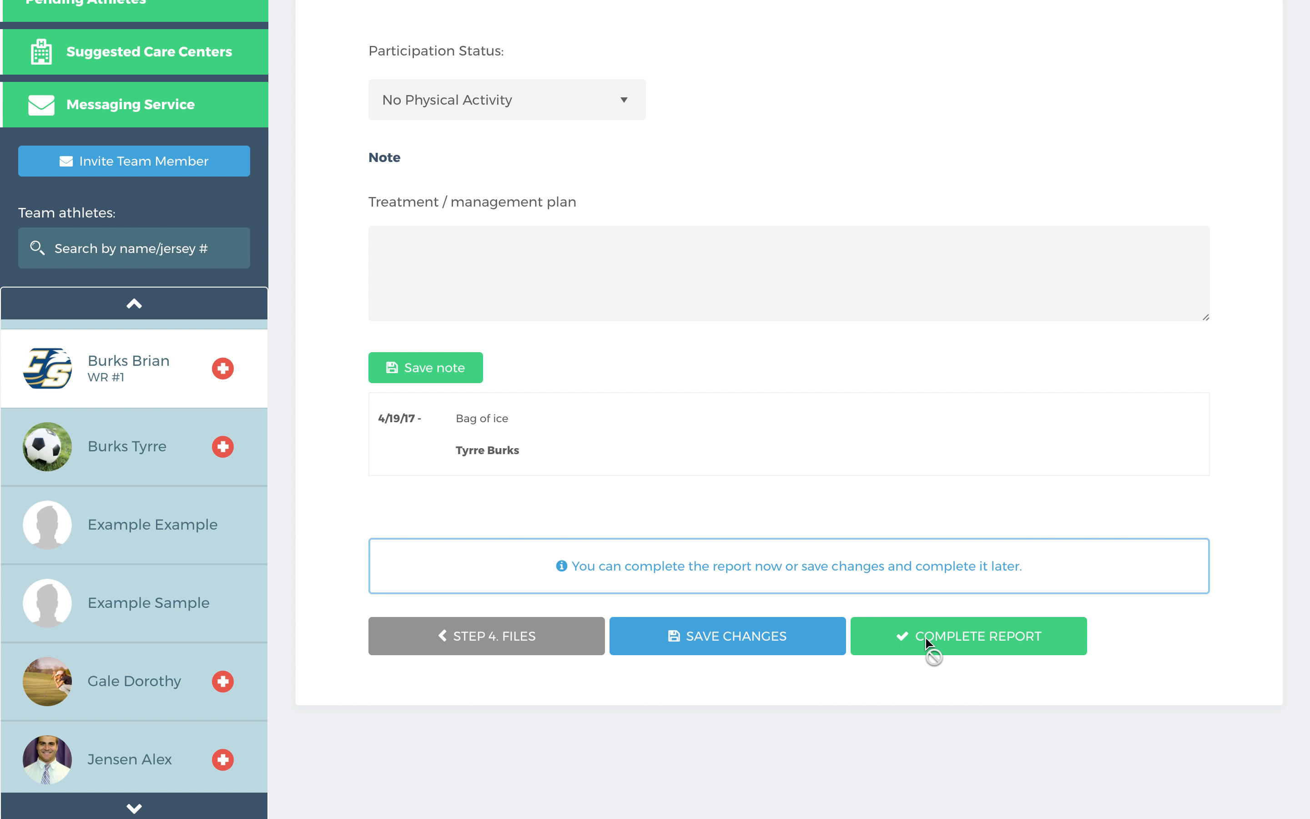
{"action": "left_click", "coordinate": [927, 644]}
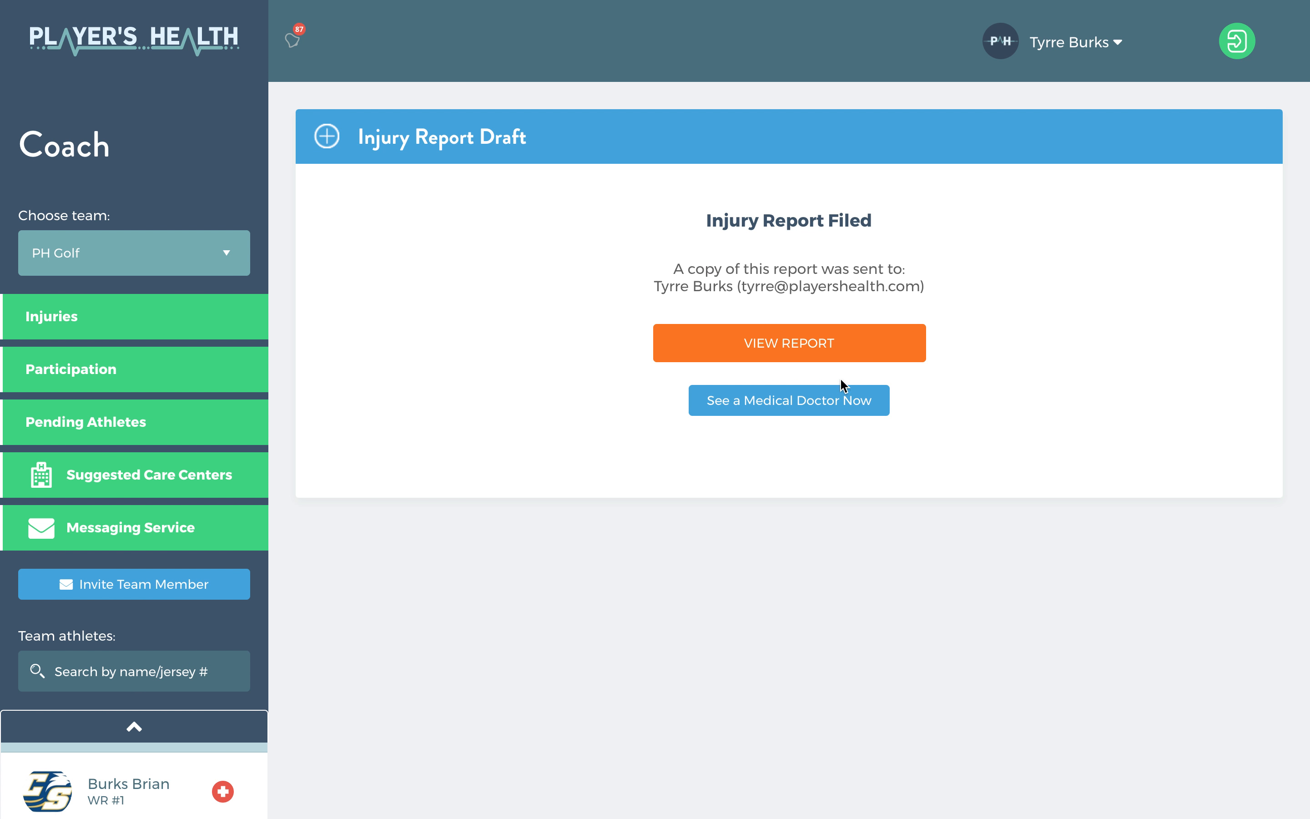
- Open the filed report and examine its injury overview, injury details, treatment plan, rehab timeline and files
{"action": "left_click", "coordinate": [844, 344]}
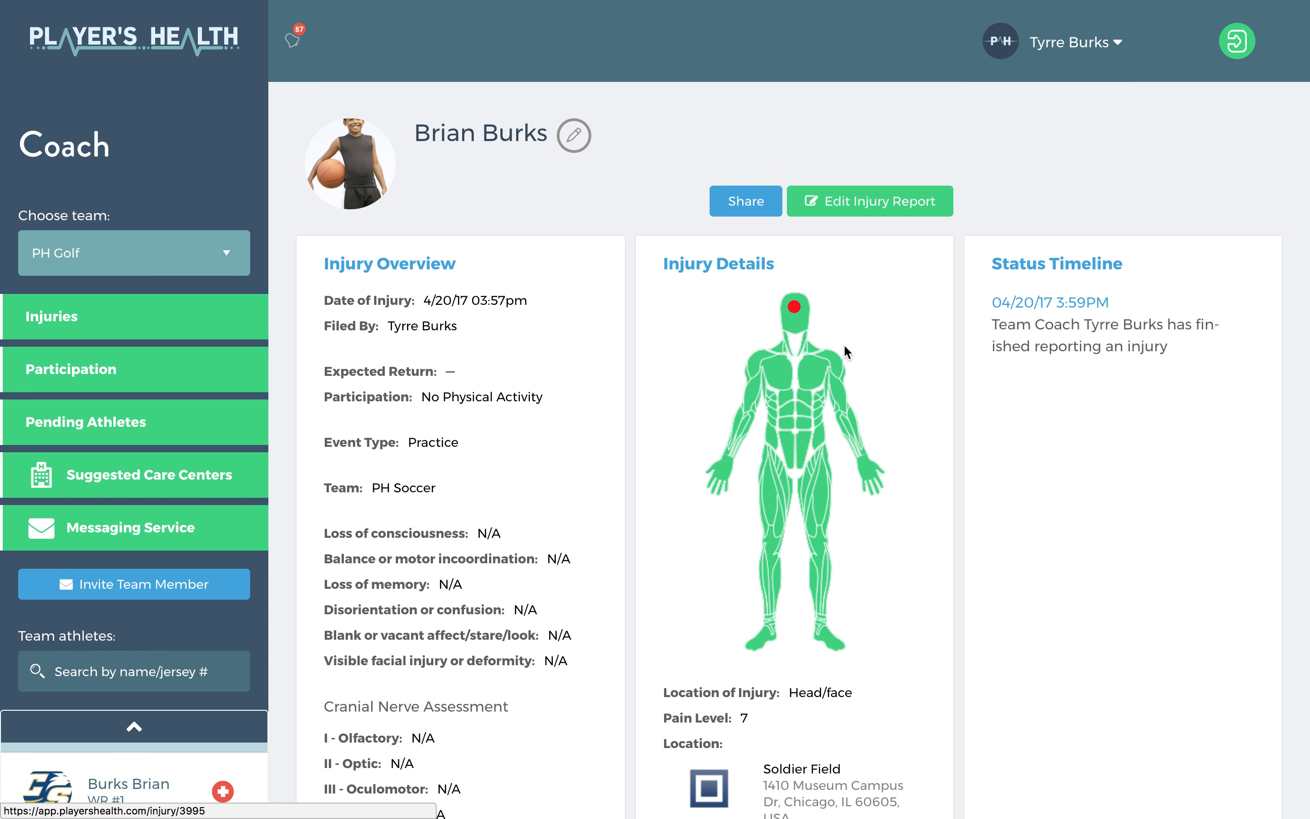
{"action": "scroll", "coordinate": [846, 349], "scroll_direction": "down", "scroll_amount": 10}
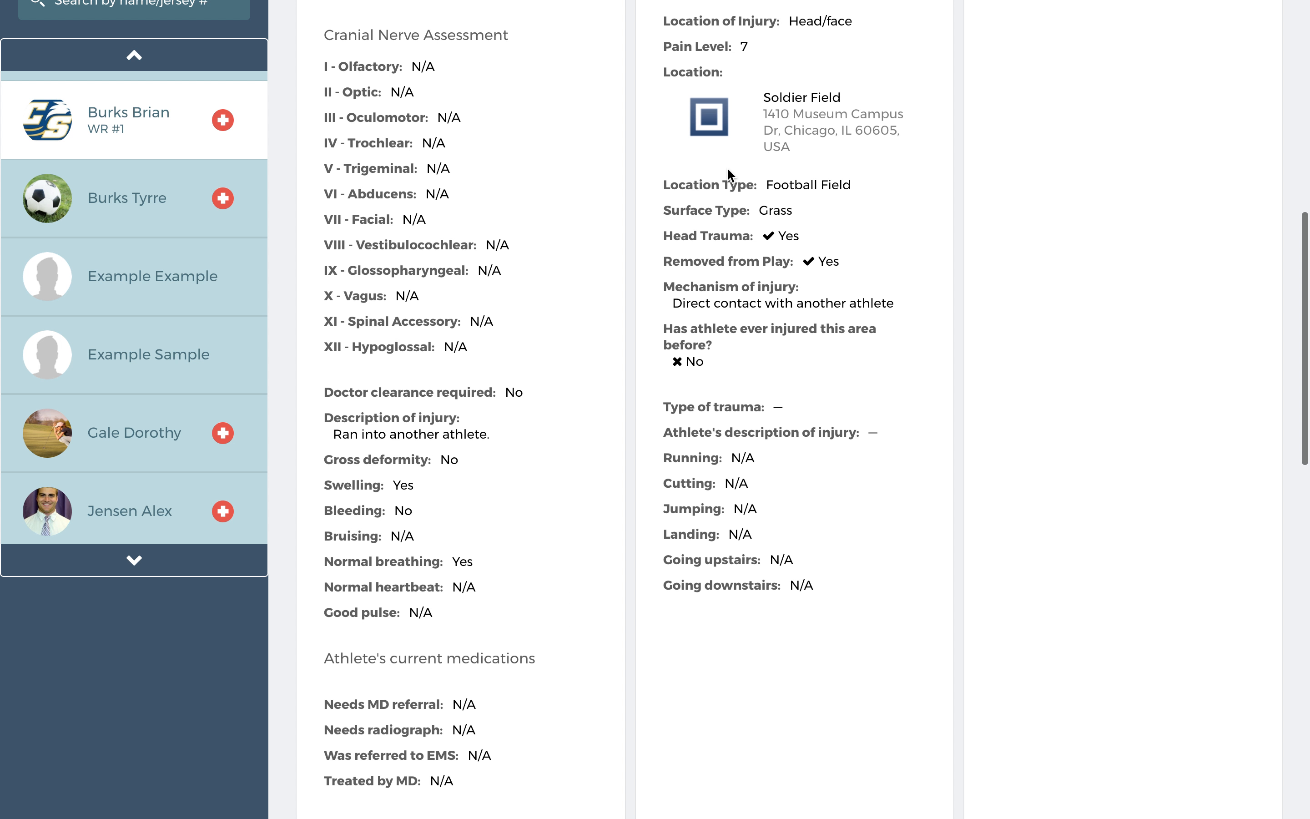
{"action": "scroll", "coordinate": [727, 171], "scroll_direction": "down", "scroll_amount": 17}
{"action": "scroll", "coordinate": [728, 172], "scroll_direction": "up", "scroll_amount": 3}
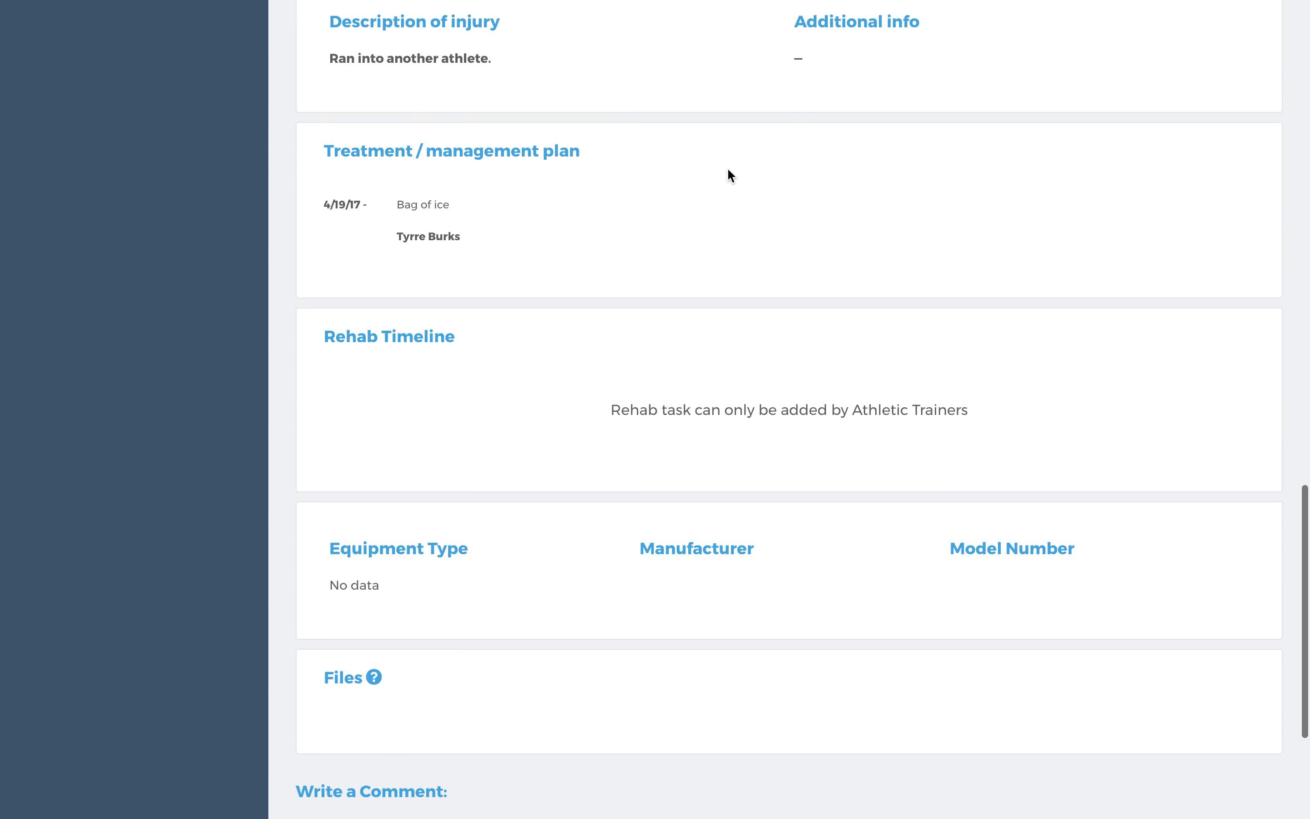
- Open the injury report for editing, try the participation status Return to play, and close the editor without updating the report
{"action": "scroll", "coordinate": [726, 172], "scroll_direction": "up", "scroll_amount": 20}
{"action": "left_click", "coordinate": [828, 206]}
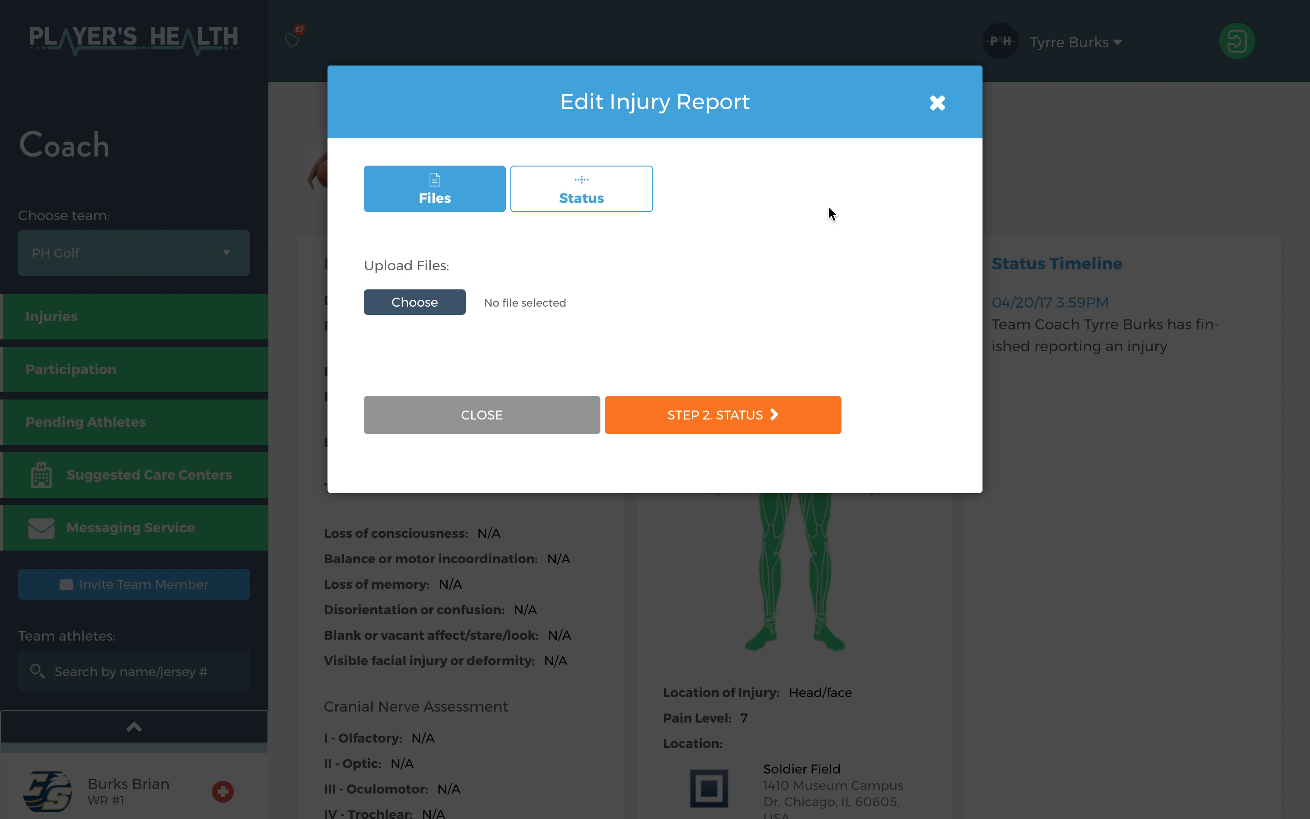
{"action": "left_click", "coordinate": [593, 190]}
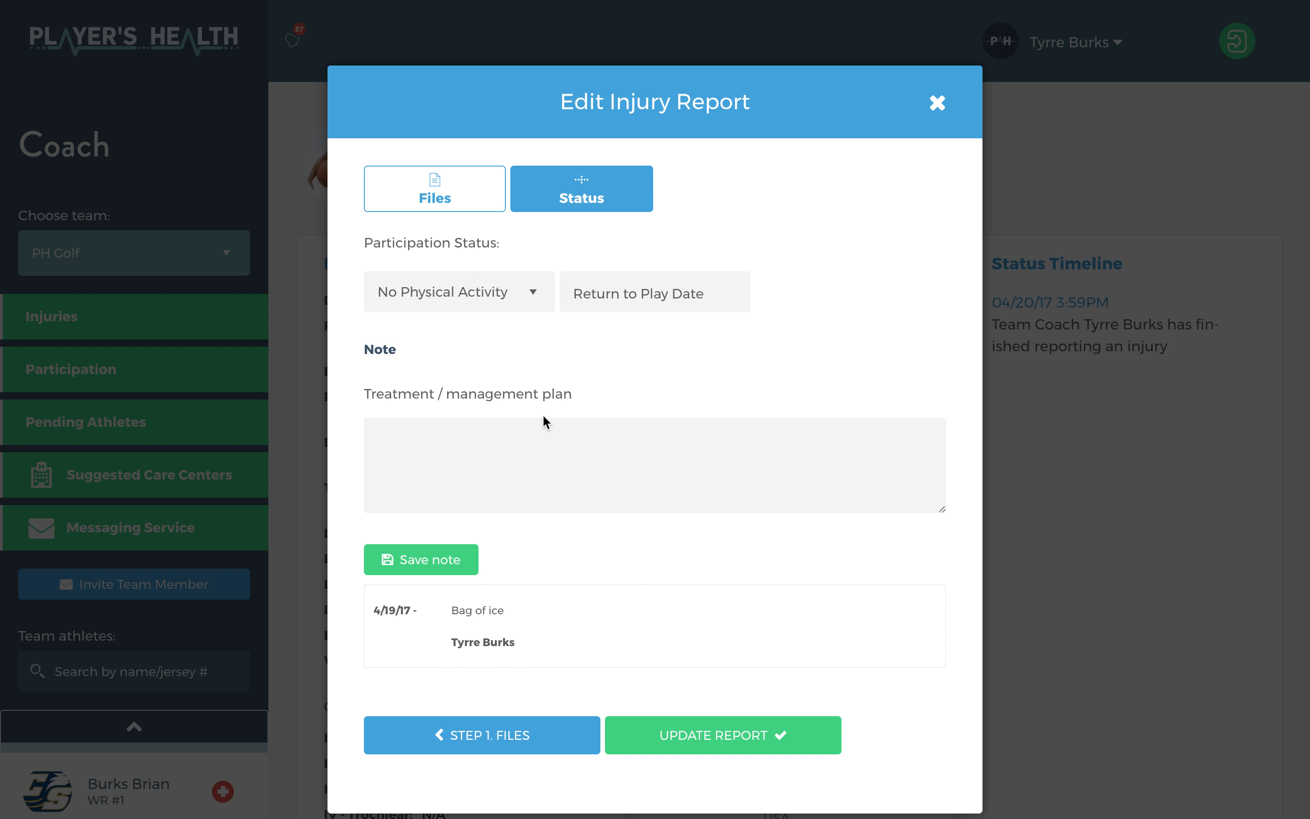
{"action": "left_click", "coordinate": [496, 293]}
{"action": "left_click", "coordinate": [501, 428]}
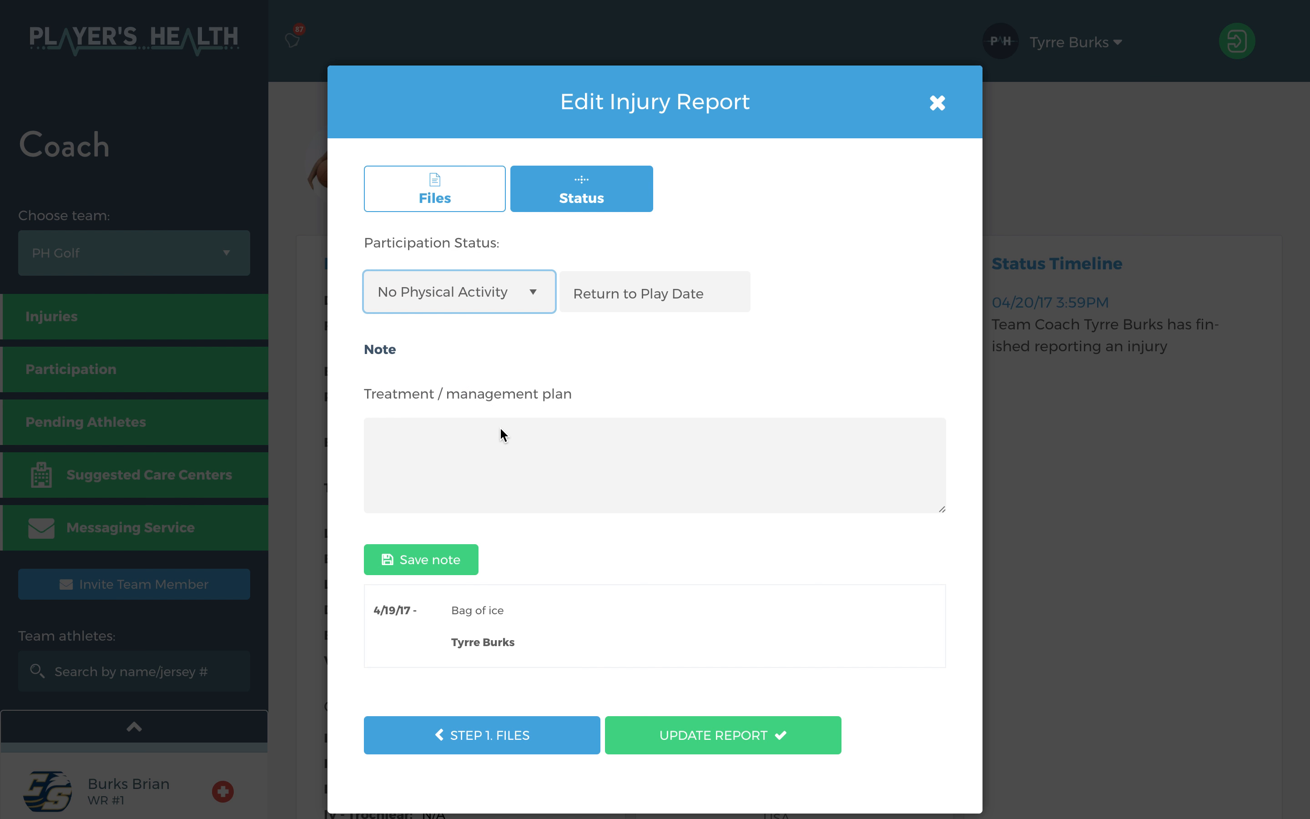
{"action": "left_click", "coordinate": [630, 255]}
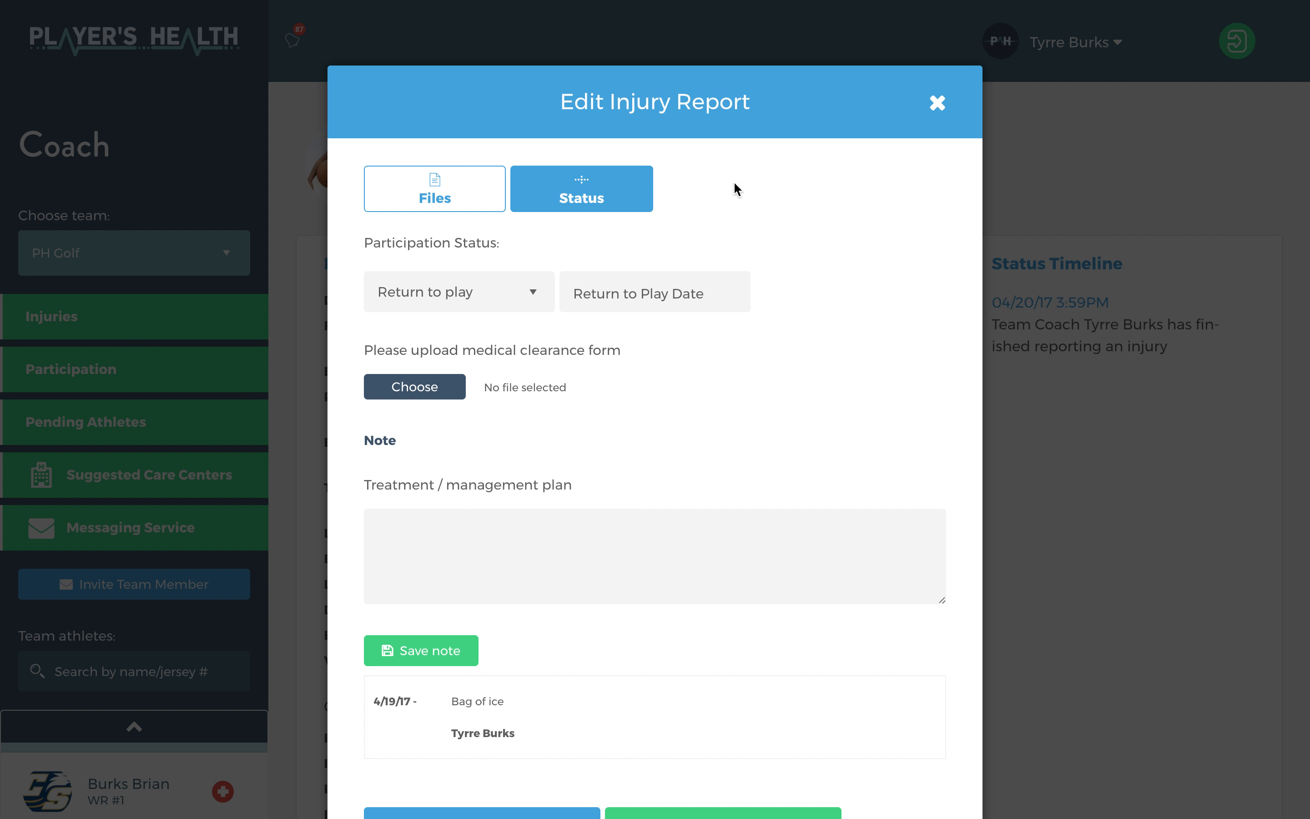
{"action": "left_click", "coordinate": [936, 102]}
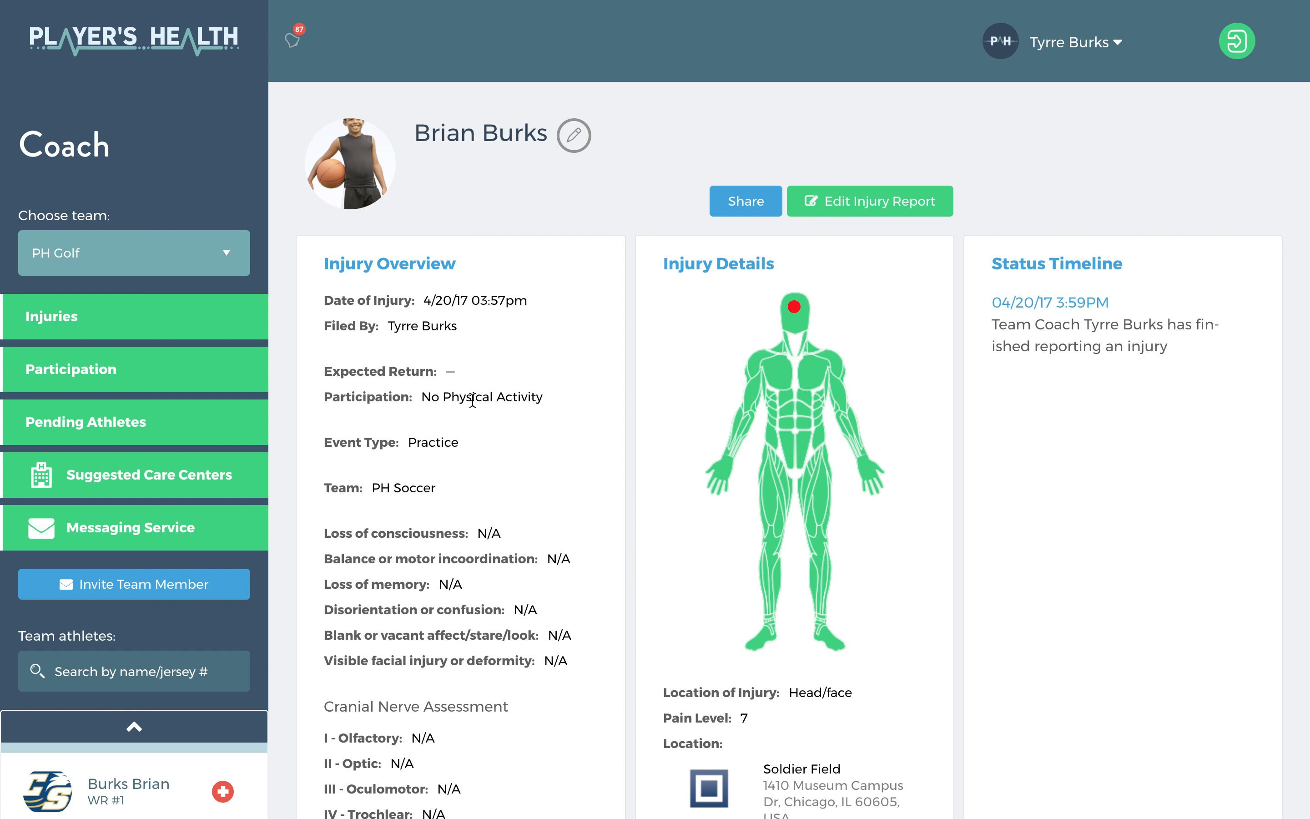
- Start a team e-mail in the Messaging Service with the subject "Practice is at 1pm today."
{"action": "left_click", "coordinate": [59, 159]}
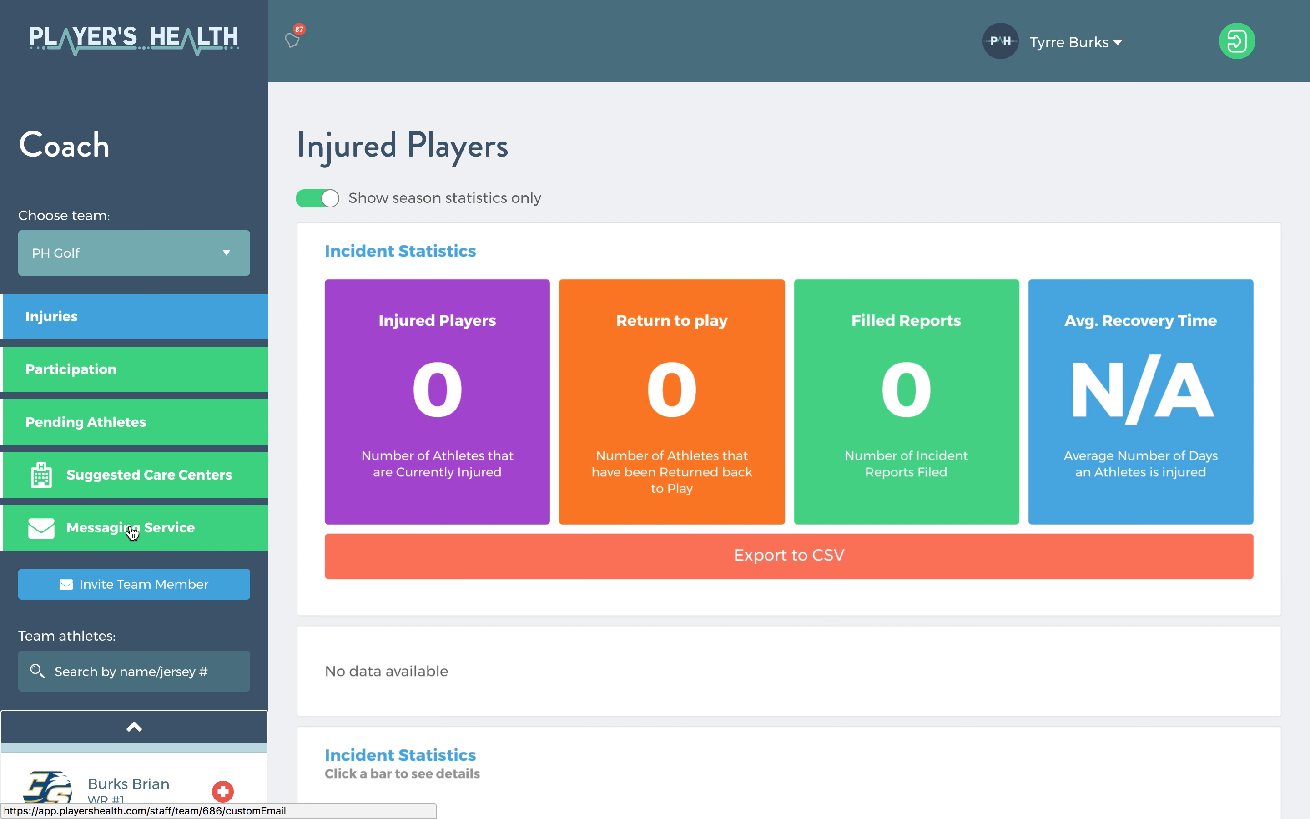
{"action": "left_click", "coordinate": [145, 525]}
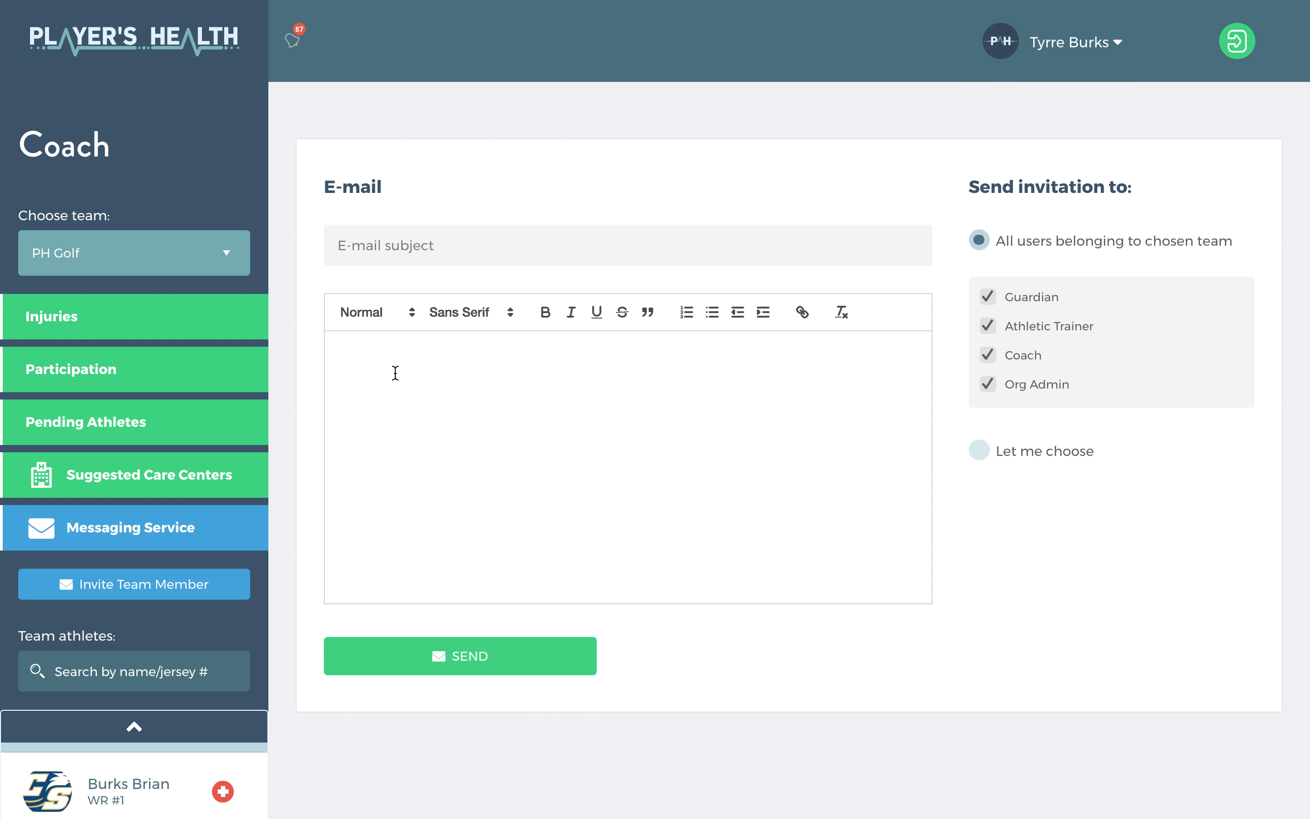
{"action": "left_click", "coordinate": [399, 241]}
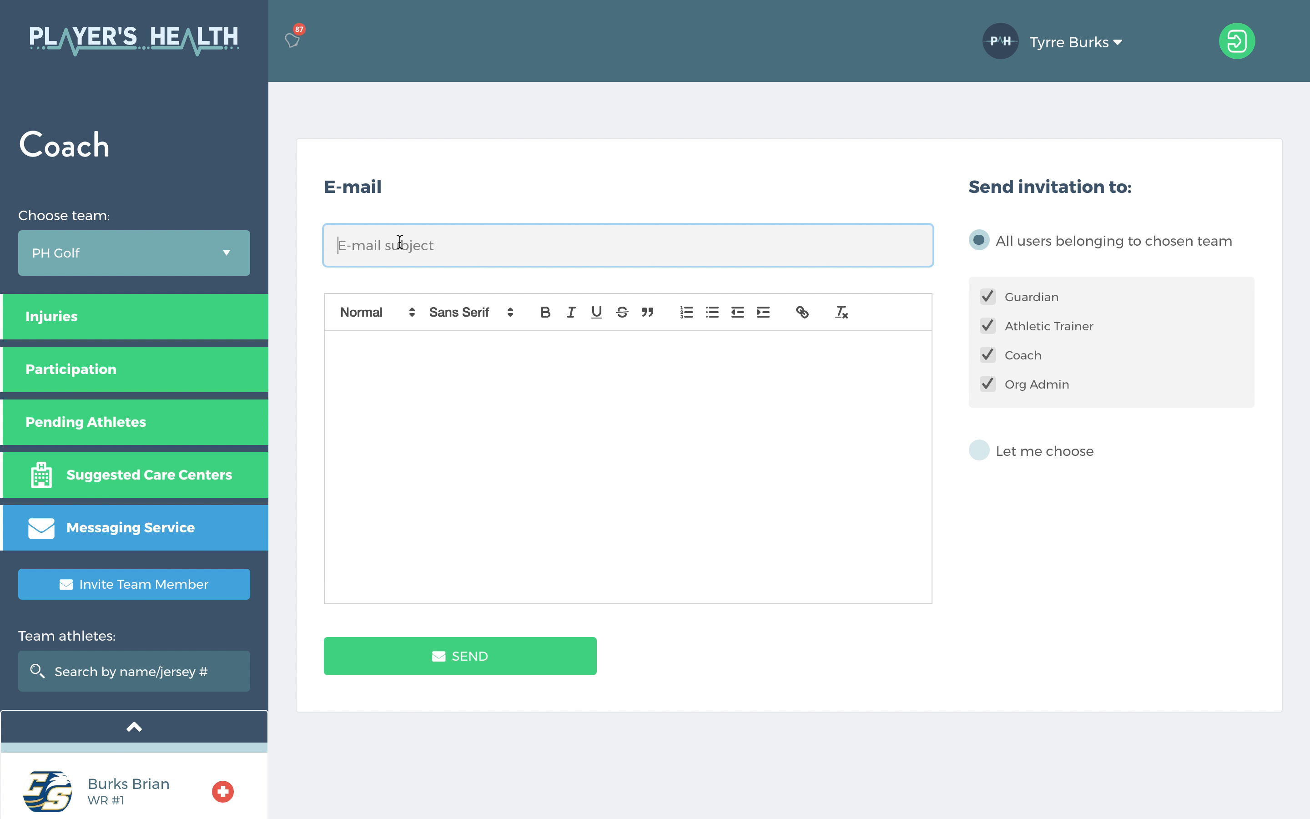
{"action": "type", "text": "Prac"}
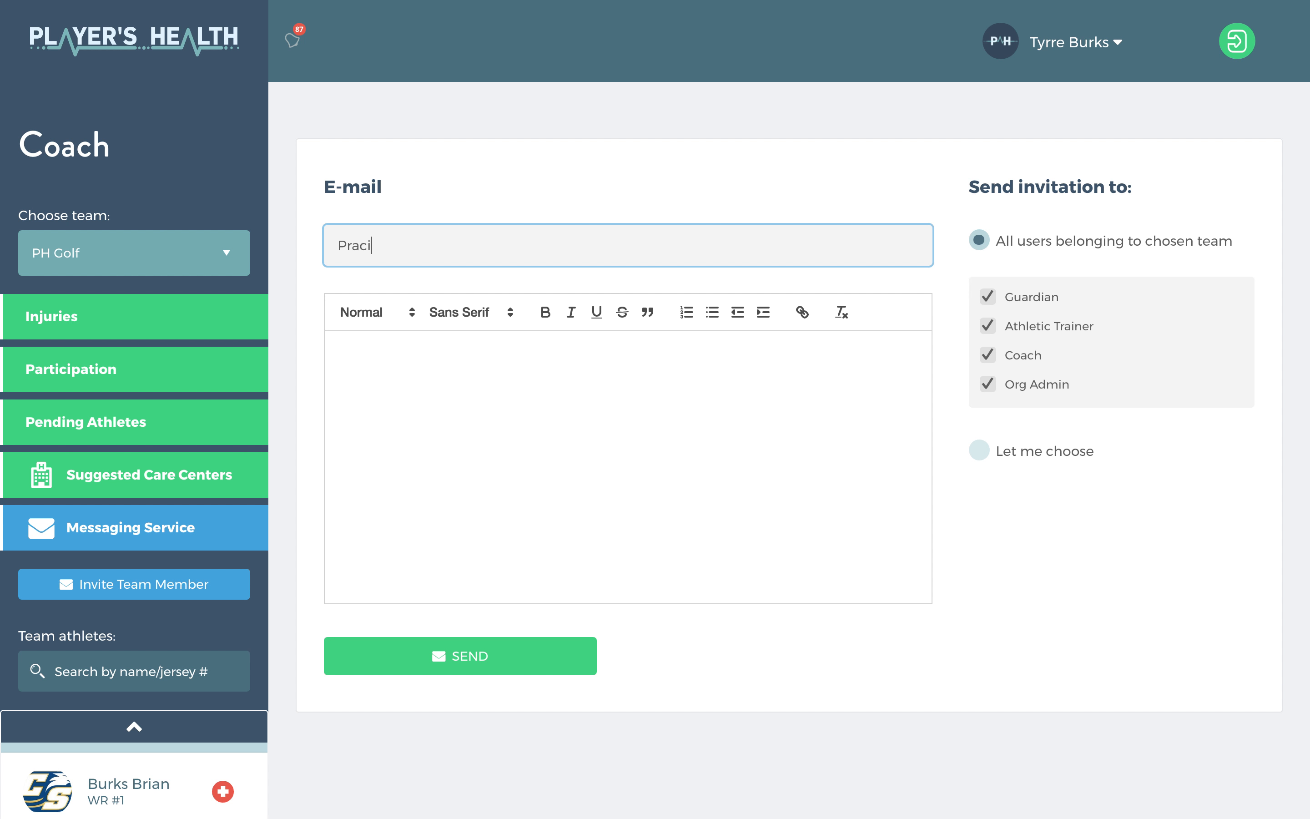
{"action": "type", "text": "tice is at 1pm tocay"}
{"action": "key", "text": "BackSpace"}
{"action": "key", "text": "BackSpace"}
{"action": "key", "text": "BackSpace"}
{"action": "key", "text": "BackSpace"}
{"action": "type", "text": "day"}
- Check the option for choosing individual recipients, then address the e-mail to all team users with only Guardian selected
{"action": "left_click", "coordinate": [979, 452]}
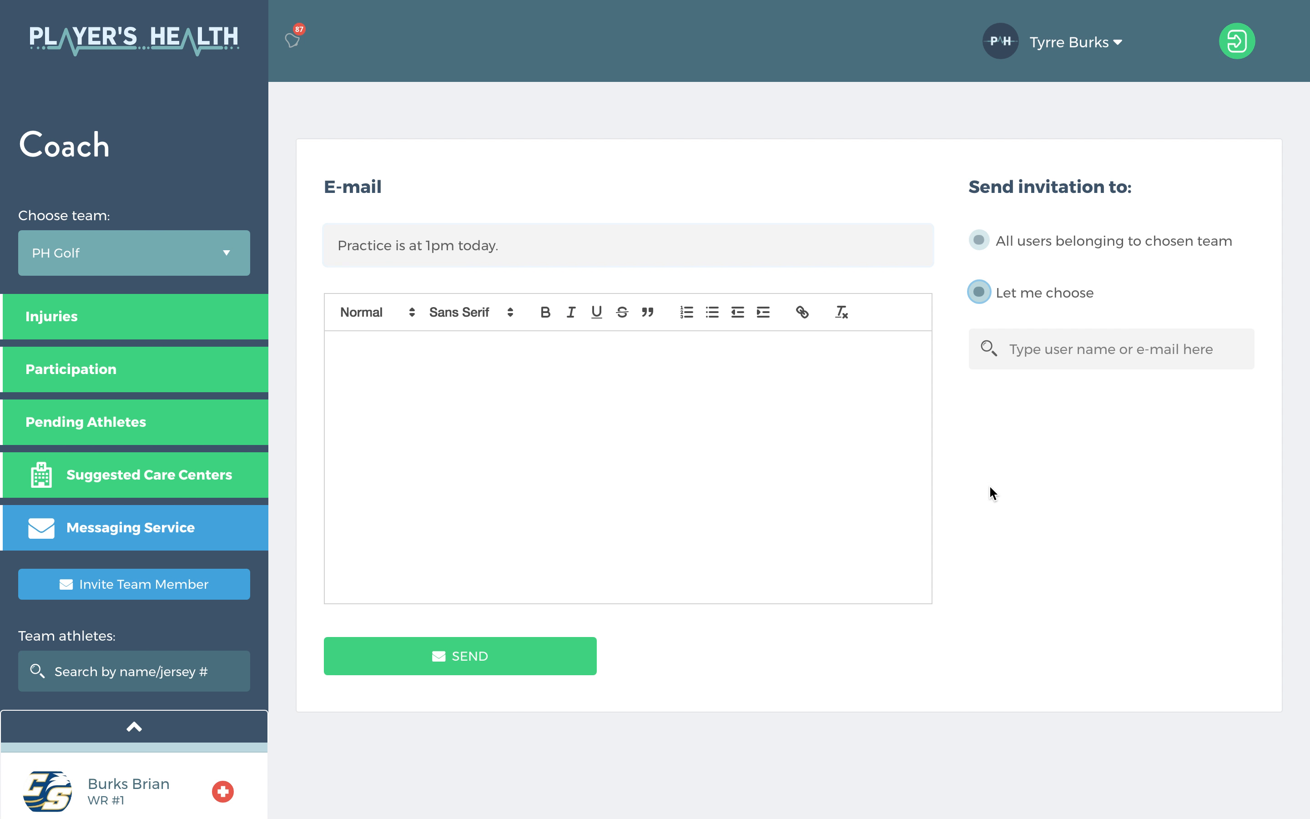
{"action": "left_click", "coordinate": [1044, 348]}
{"action": "left_click", "coordinate": [988, 245]}
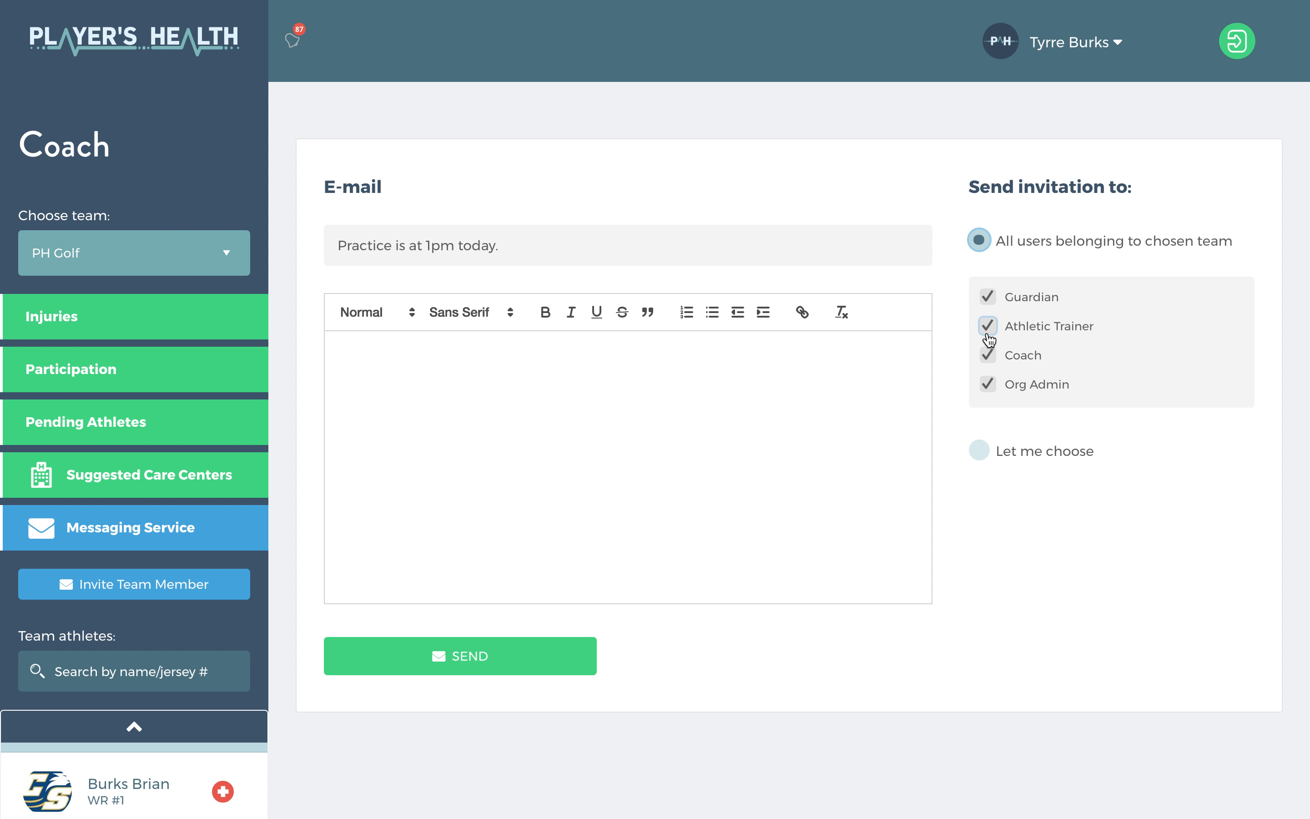
{"action": "left_click", "coordinate": [988, 327]}
{"action": "left_click", "coordinate": [988, 356]}
{"action": "left_click", "coordinate": [988, 385]}
- Write "Test Message" as the e-mail body, send it to the guardians, and choose to send another e-mail
{"action": "left_click", "coordinate": [774, 397]}
{"action": "type", "text": "Tet"}
{"action": "key", "text": "BackSpace"}
{"action": "type", "text": "est Message"}
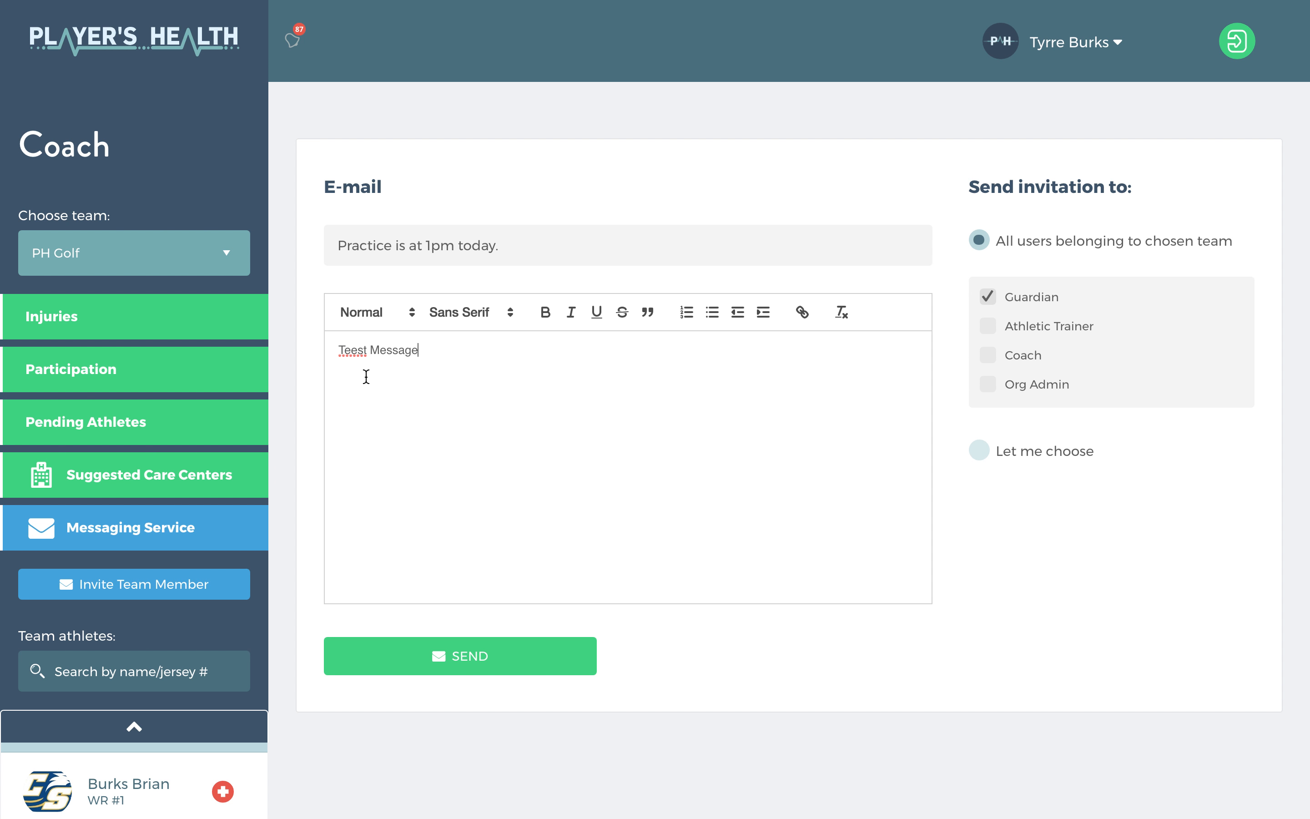
{"action": "left_click", "coordinate": [353, 355]}
{"action": "key", "text": "BackSpace"}
{"action": "left_click", "coordinate": [455, 671]}
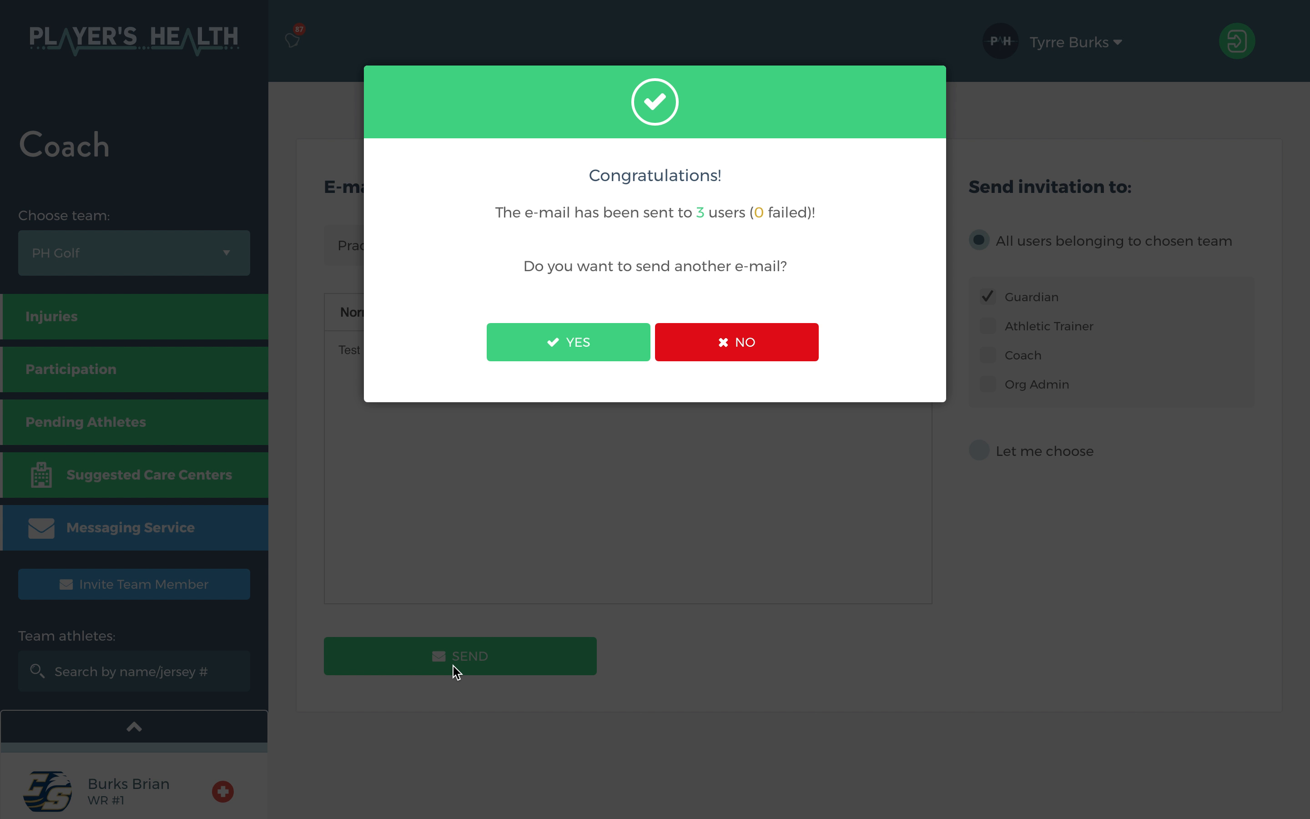
{"action": "left_click", "coordinate": [570, 346]}
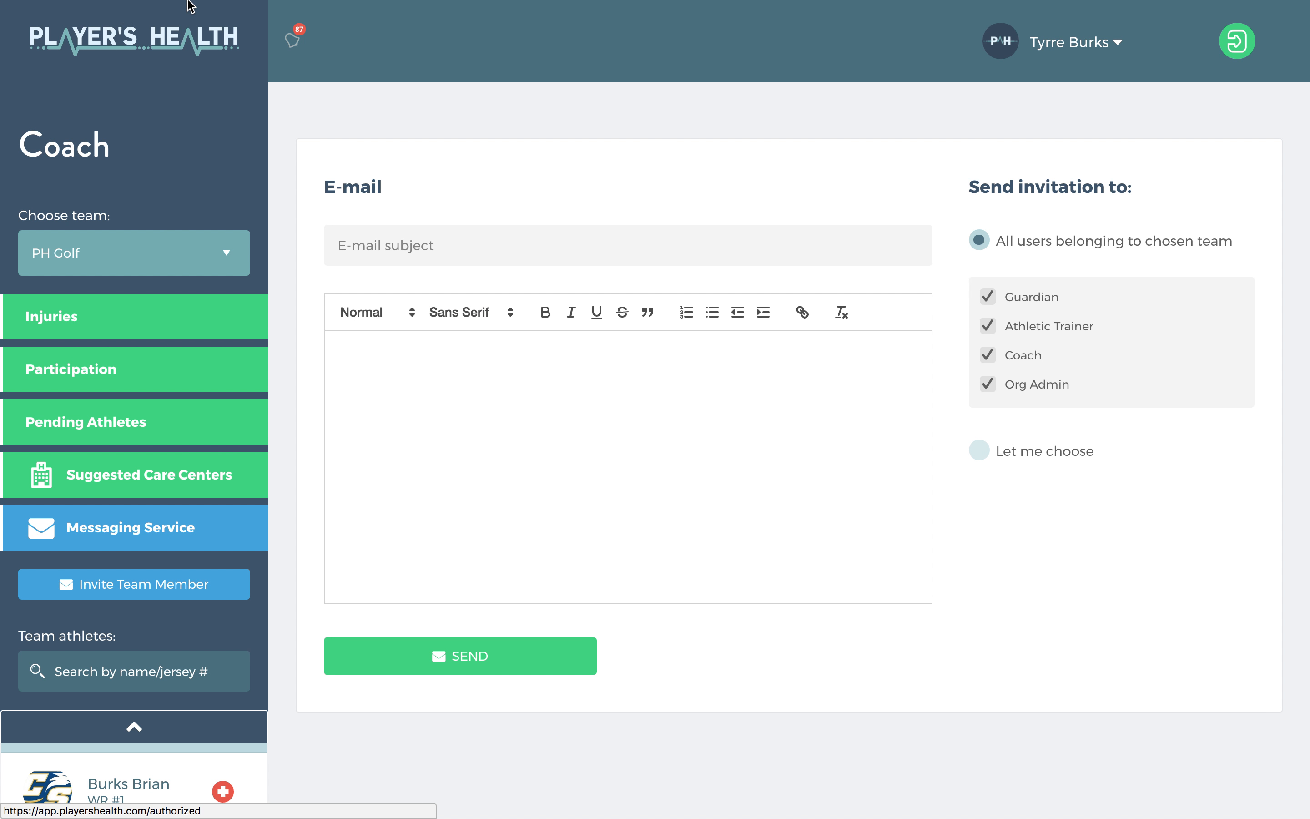
- Switch to Gmail in a new browser tab, view the received "Practice is at 1pm today." message, and return to the inbox
{"action": "mouse_move", "coordinate": [192, 5]}
{"action": "left_click", "coordinate": [299, 41]}
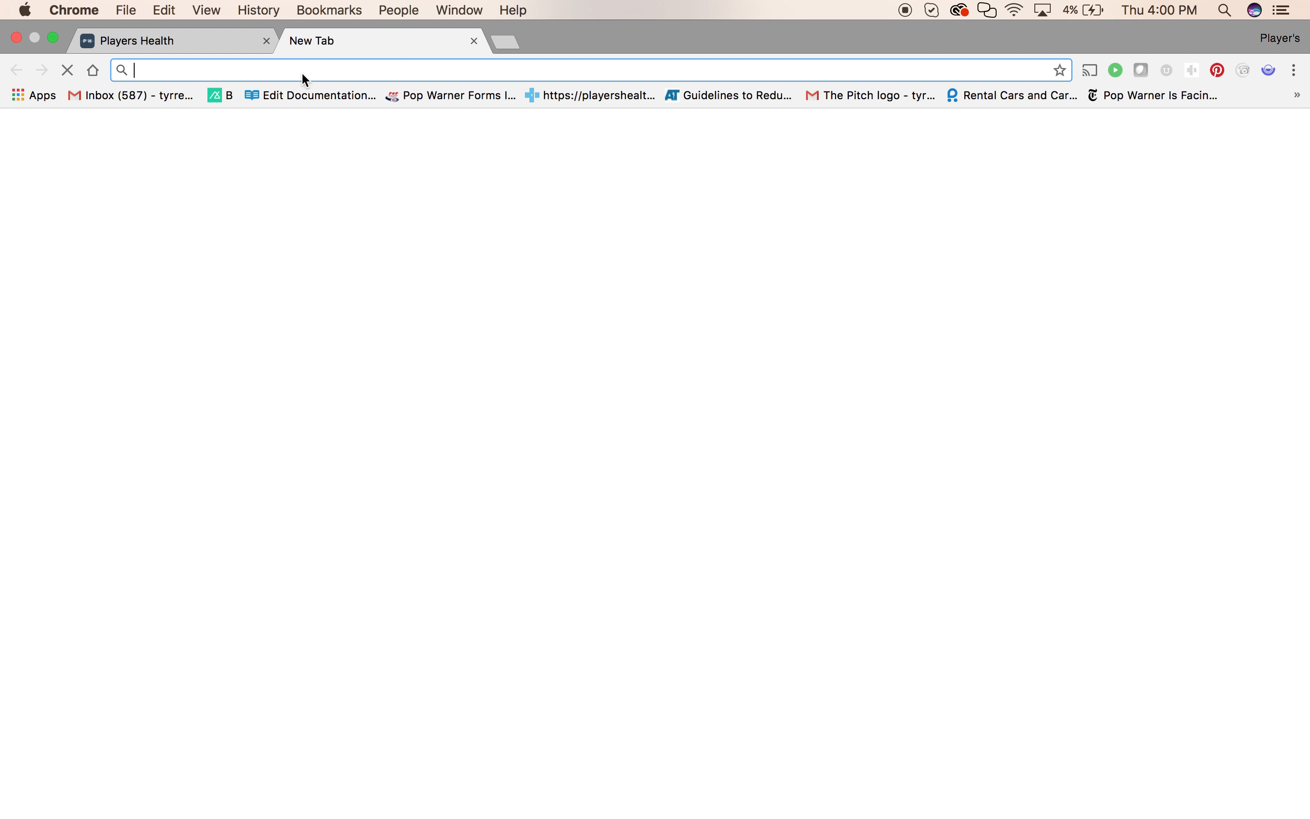
{"action": "type", "text": "gmail.com"}
{"action": "key", "text": "Return"}
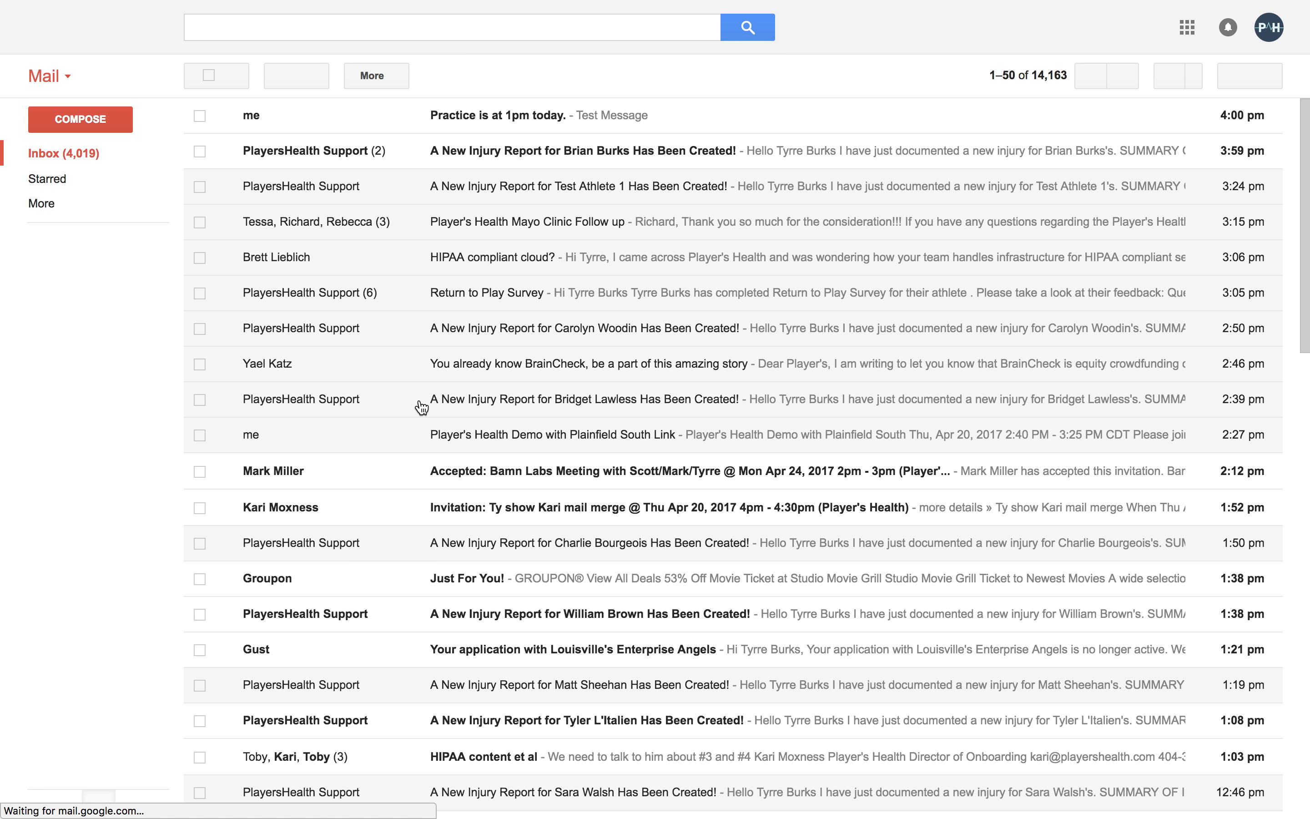
{"action": "left_click", "coordinate": [433, 116]}
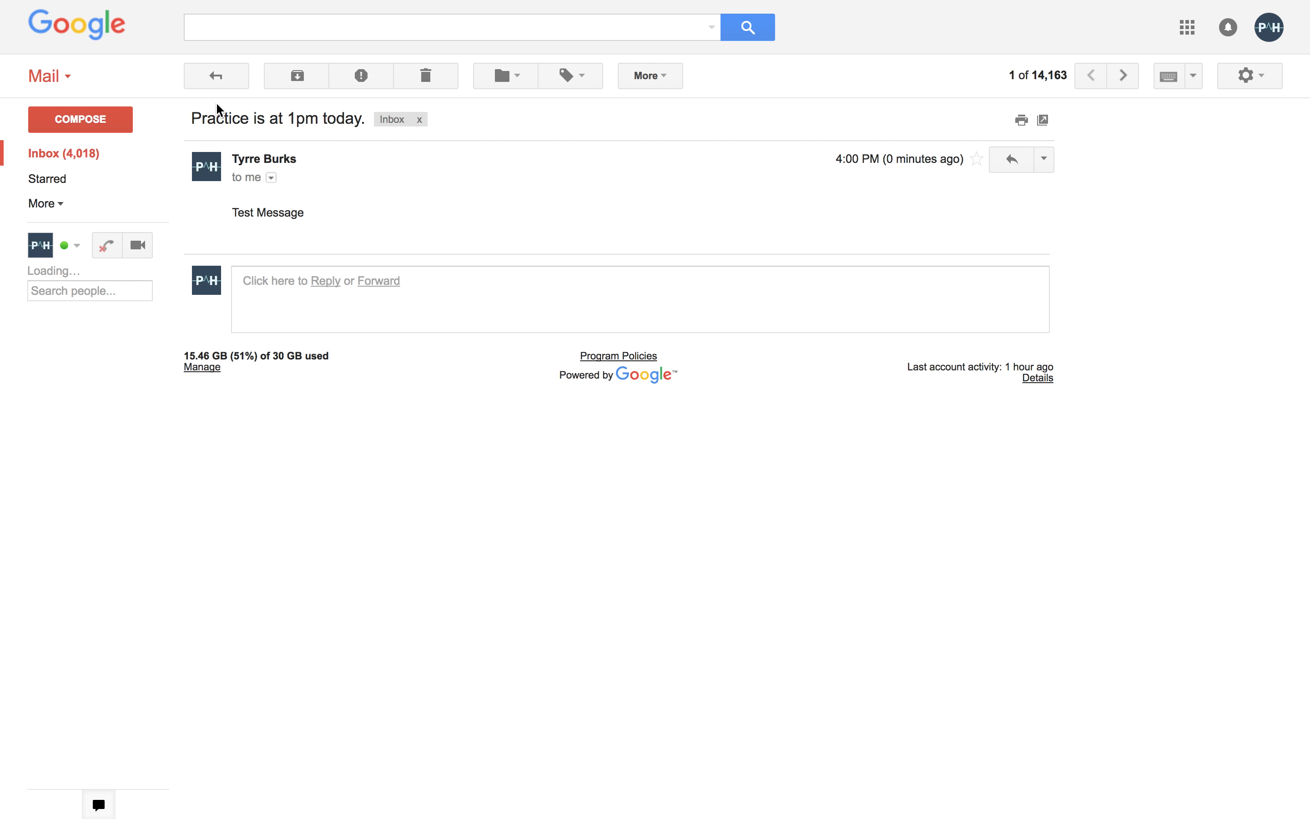
{"action": "left_click", "coordinate": [217, 75]}
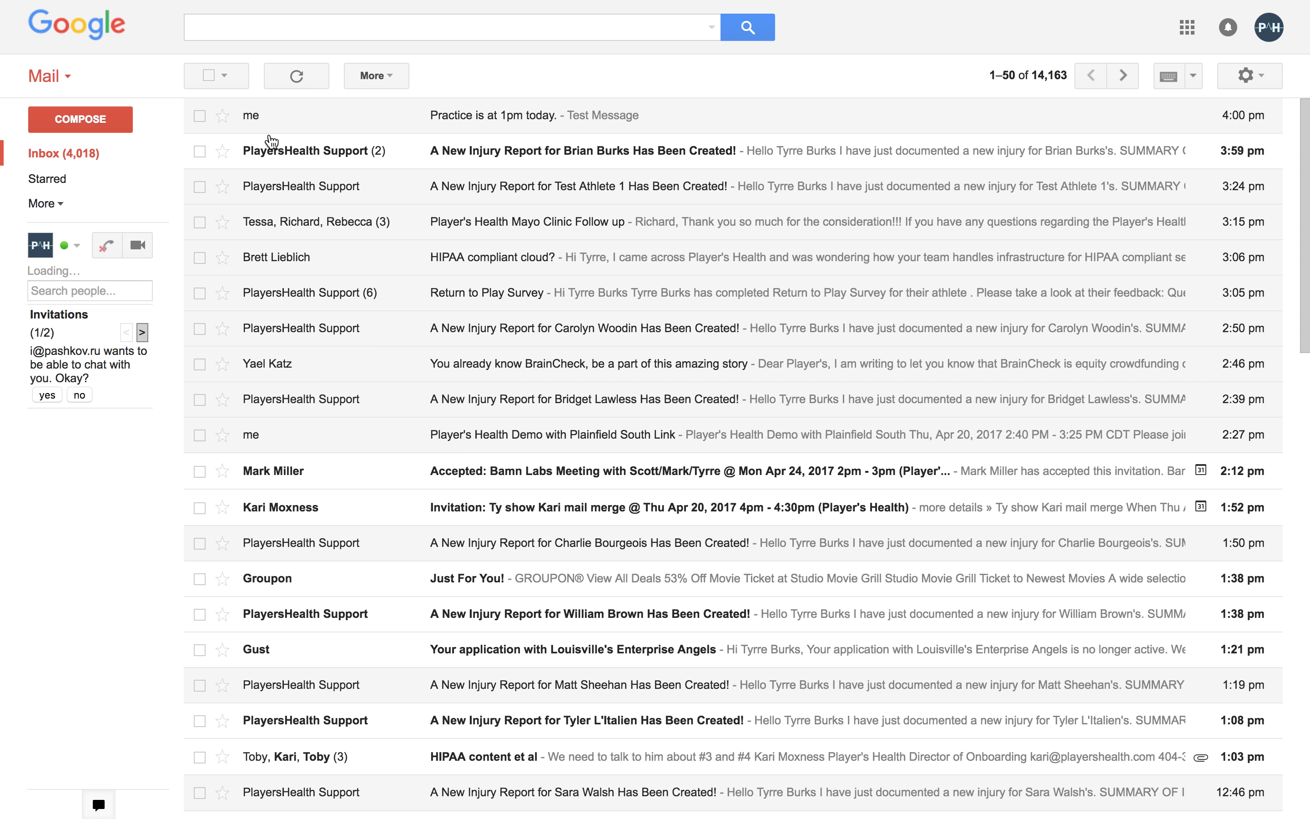
- Examine the new injury report notification's injury summary, suggested care centers and sharing guidance, and return to the inbox
{"action": "left_click", "coordinate": [405, 156]}
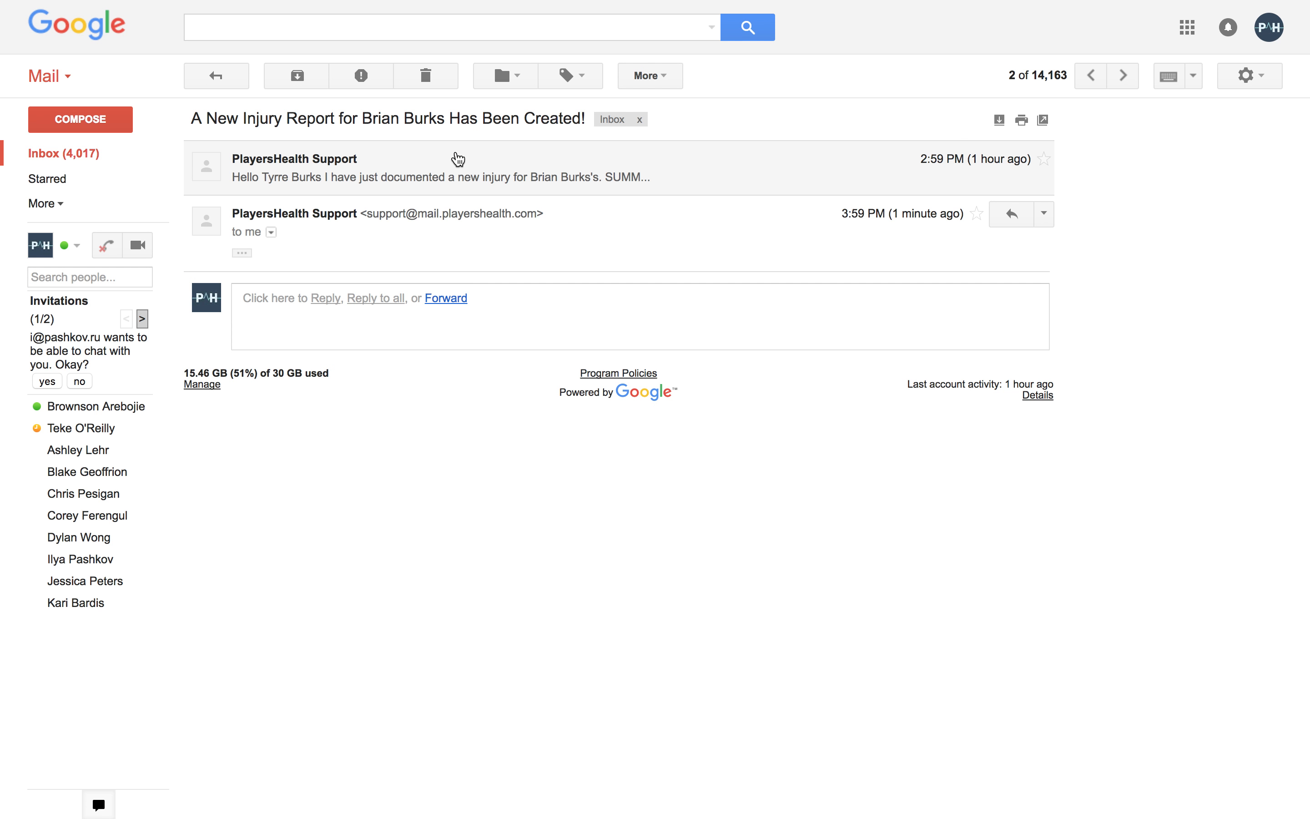
{"action": "left_click", "coordinate": [325, 178]}
{"action": "scroll", "coordinate": [535, 393], "scroll_direction": "down", "scroll_amount": 4}
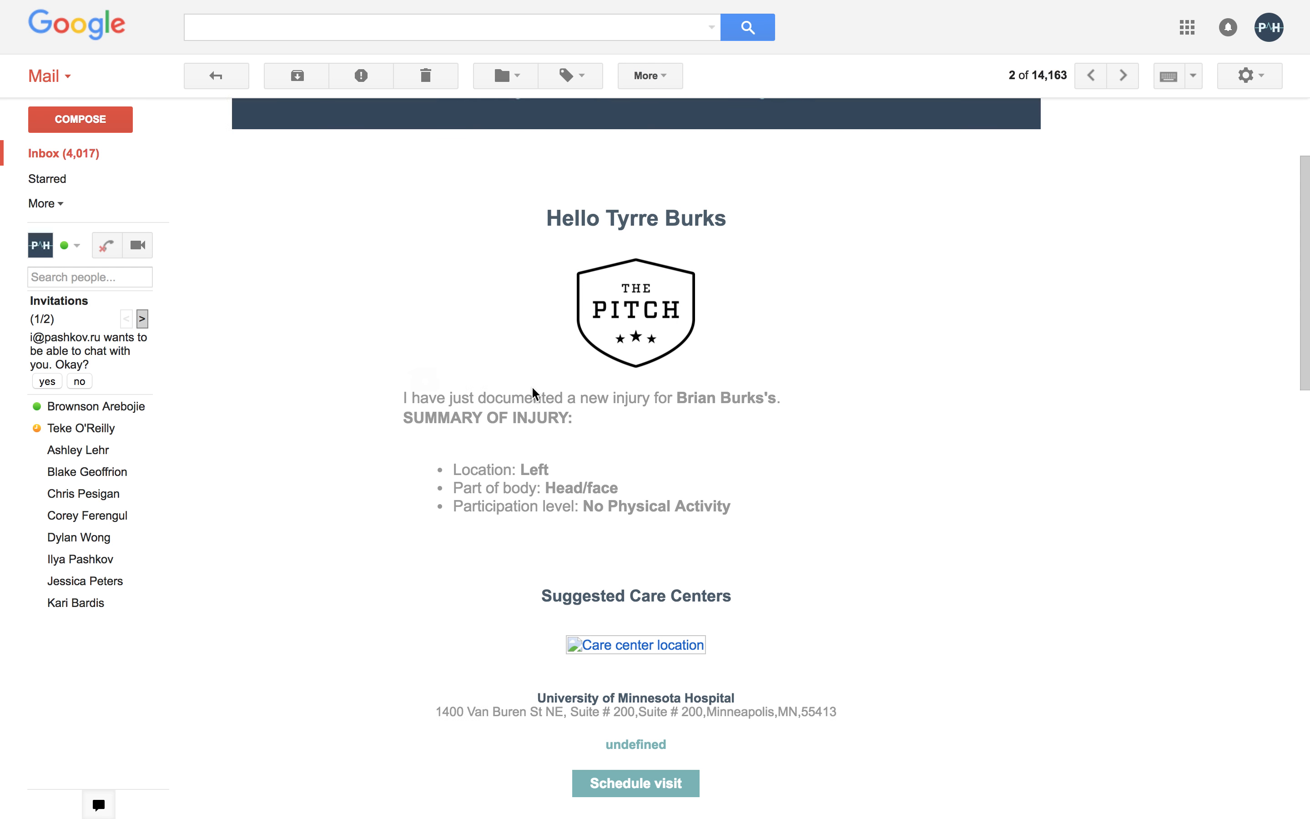
{"action": "scroll", "coordinate": [582, 275], "scroll_direction": "down", "scroll_amount": 5}
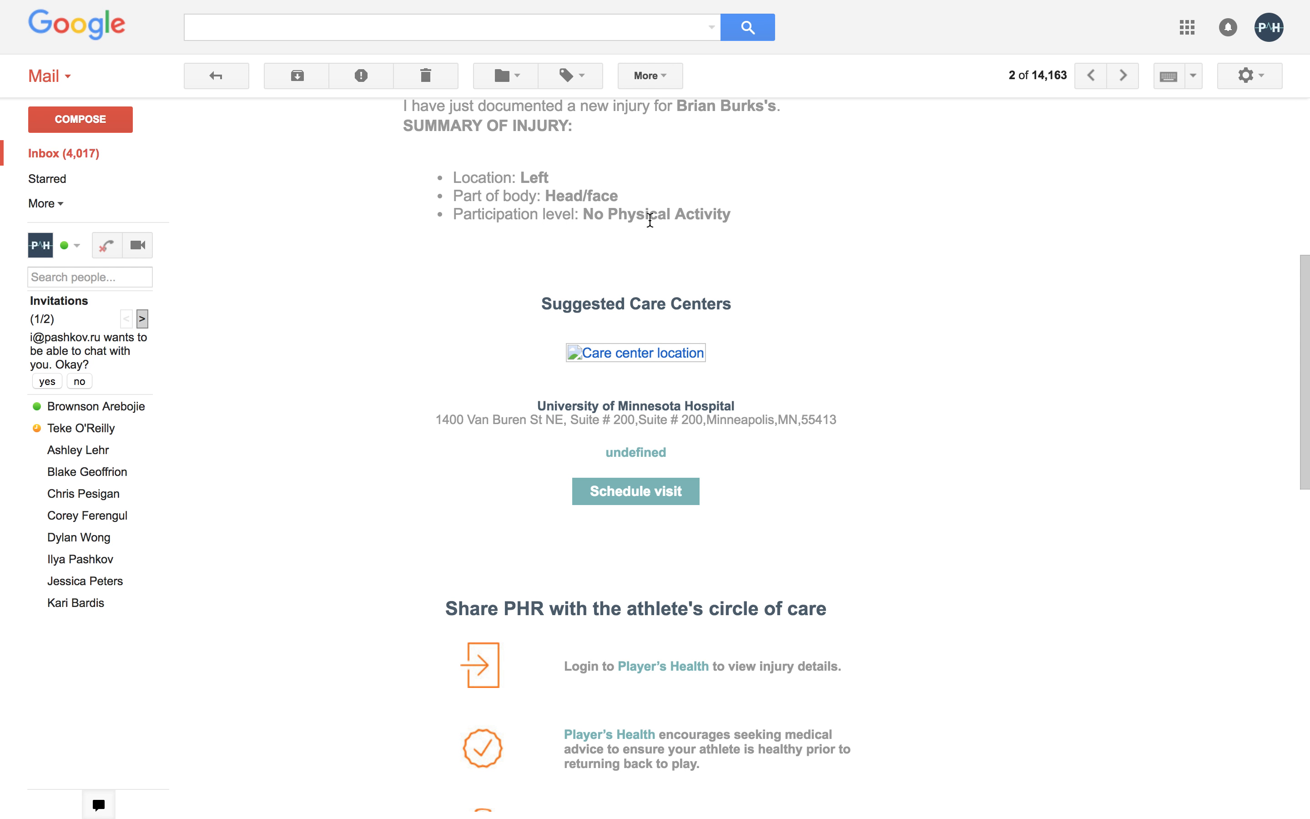
{"action": "scroll", "coordinate": [623, 323], "scroll_direction": "down", "scroll_amount": 7}
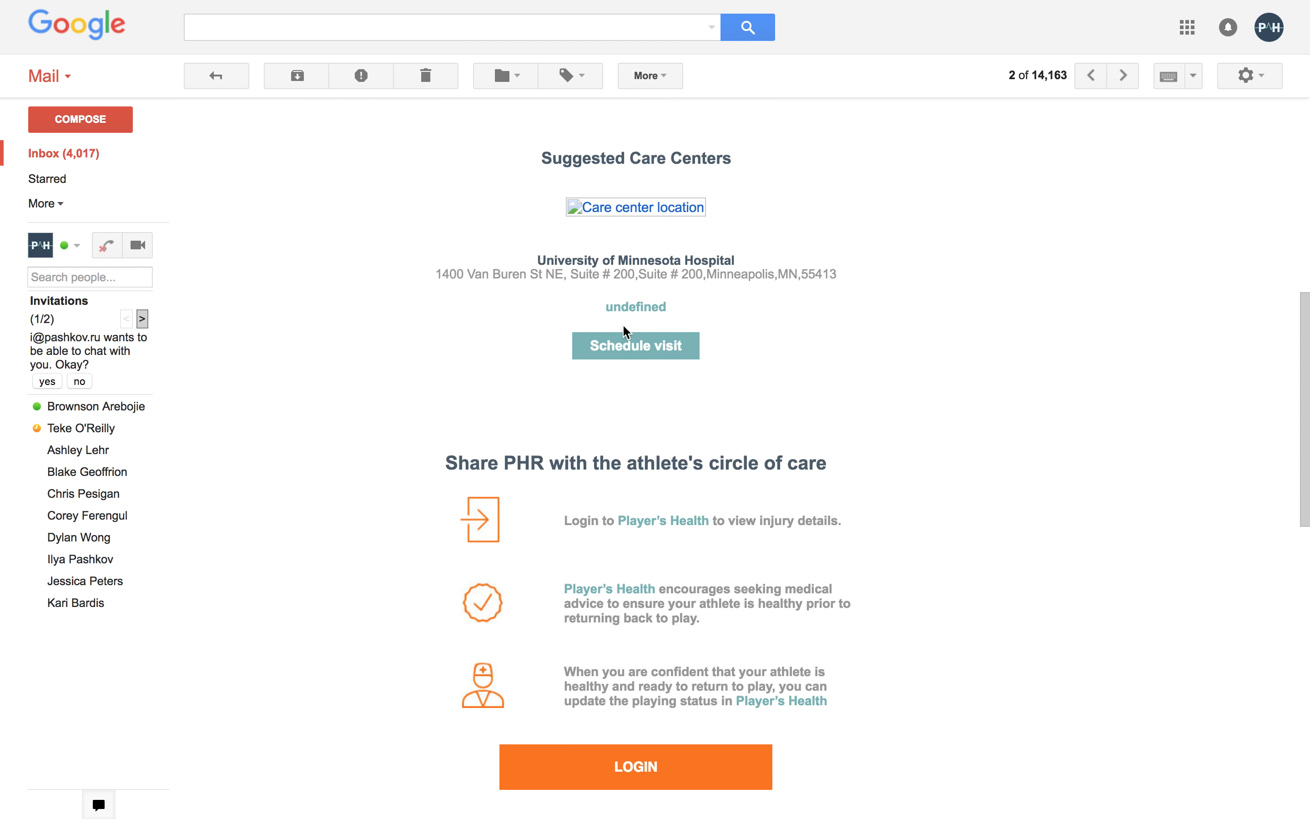
{"action": "scroll", "coordinate": [623, 324], "scroll_direction": "up", "scroll_amount": 4}
{"action": "scroll", "coordinate": [626, 332], "scroll_direction": "down", "scroll_amount": 15}
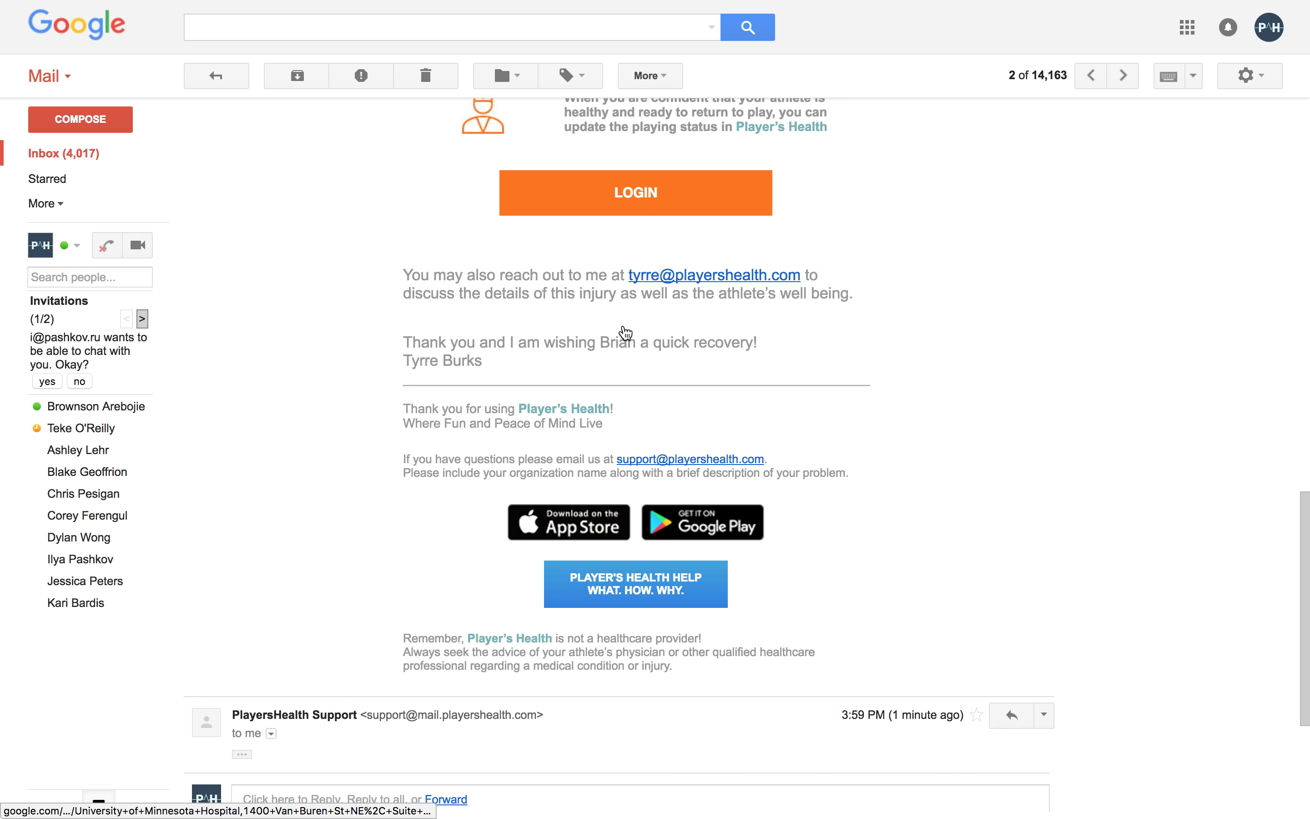
{"action": "scroll", "coordinate": [626, 333], "scroll_direction": "up", "scroll_amount": 9}
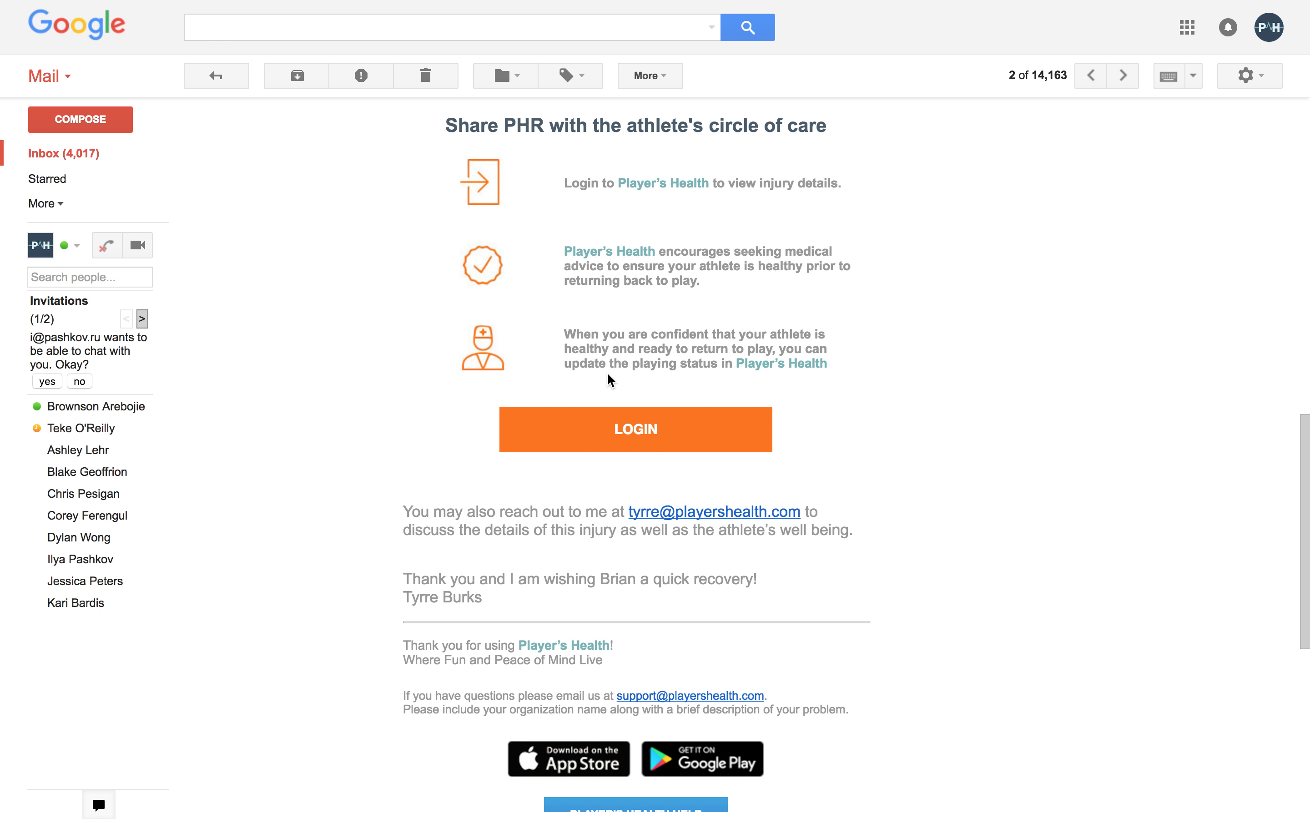
{"action": "scroll", "coordinate": [608, 374], "scroll_direction": "down", "scroll_amount": 5}
{"action": "scroll", "coordinate": [607, 374], "scroll_direction": "up", "scroll_amount": 15}
{"action": "left_click", "coordinate": [211, 77]}
- Switch back to Player's Health, look over the Injured Players dashboard and athlete list, and log out of the coach account
{"action": "mouse_move", "coordinate": [337, 2]}
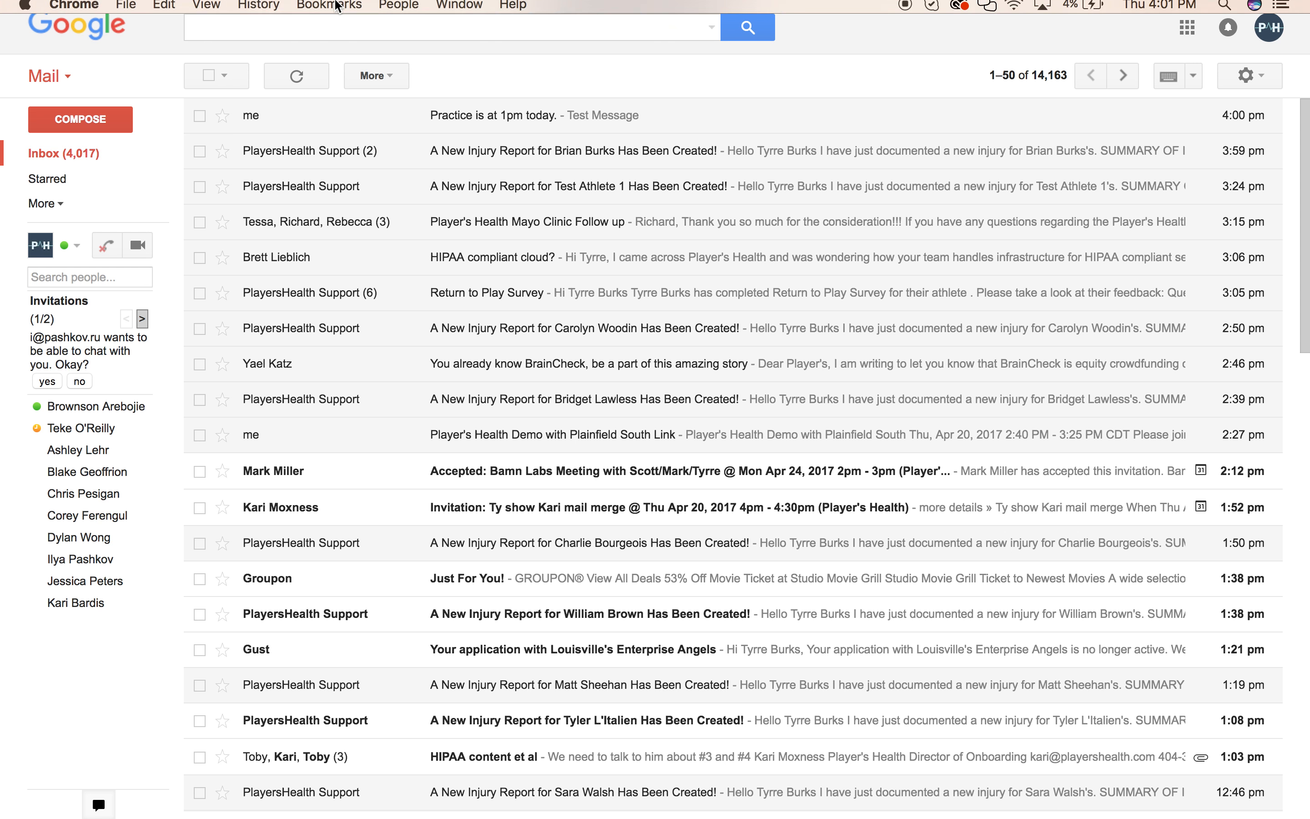
{"action": "left_click", "coordinate": [214, 39]}
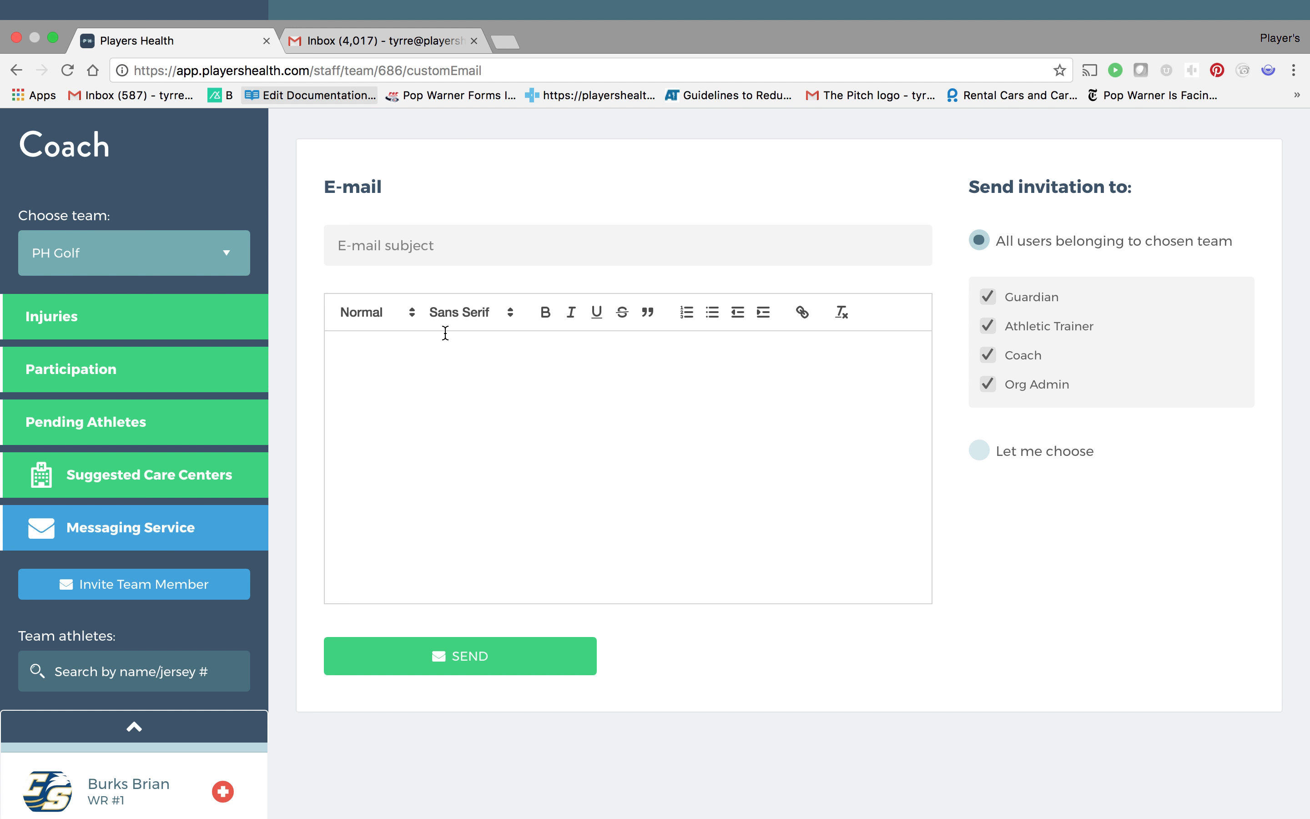
{"action": "left_click", "coordinate": [97, 154]}
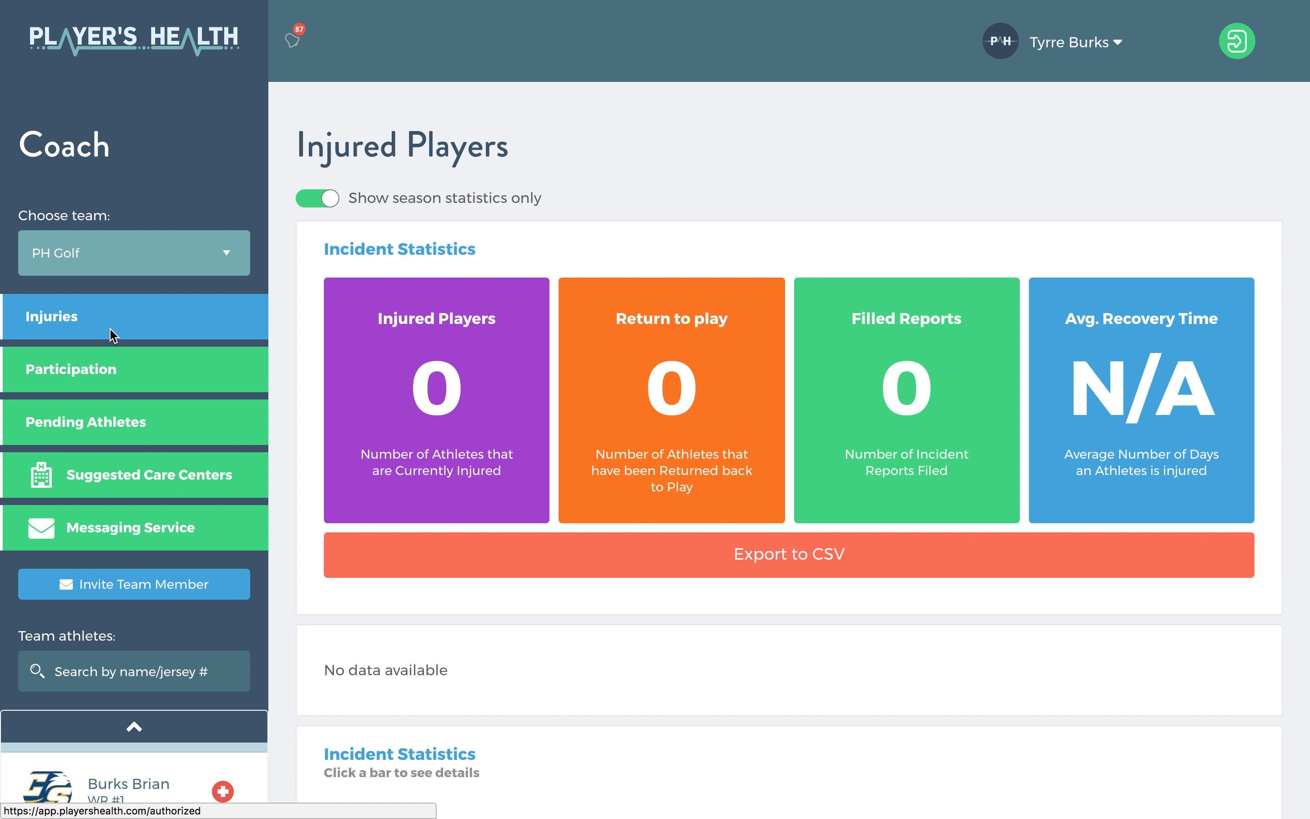
{"action": "scroll", "coordinate": [112, 336], "scroll_direction": "down", "scroll_amount": 5}
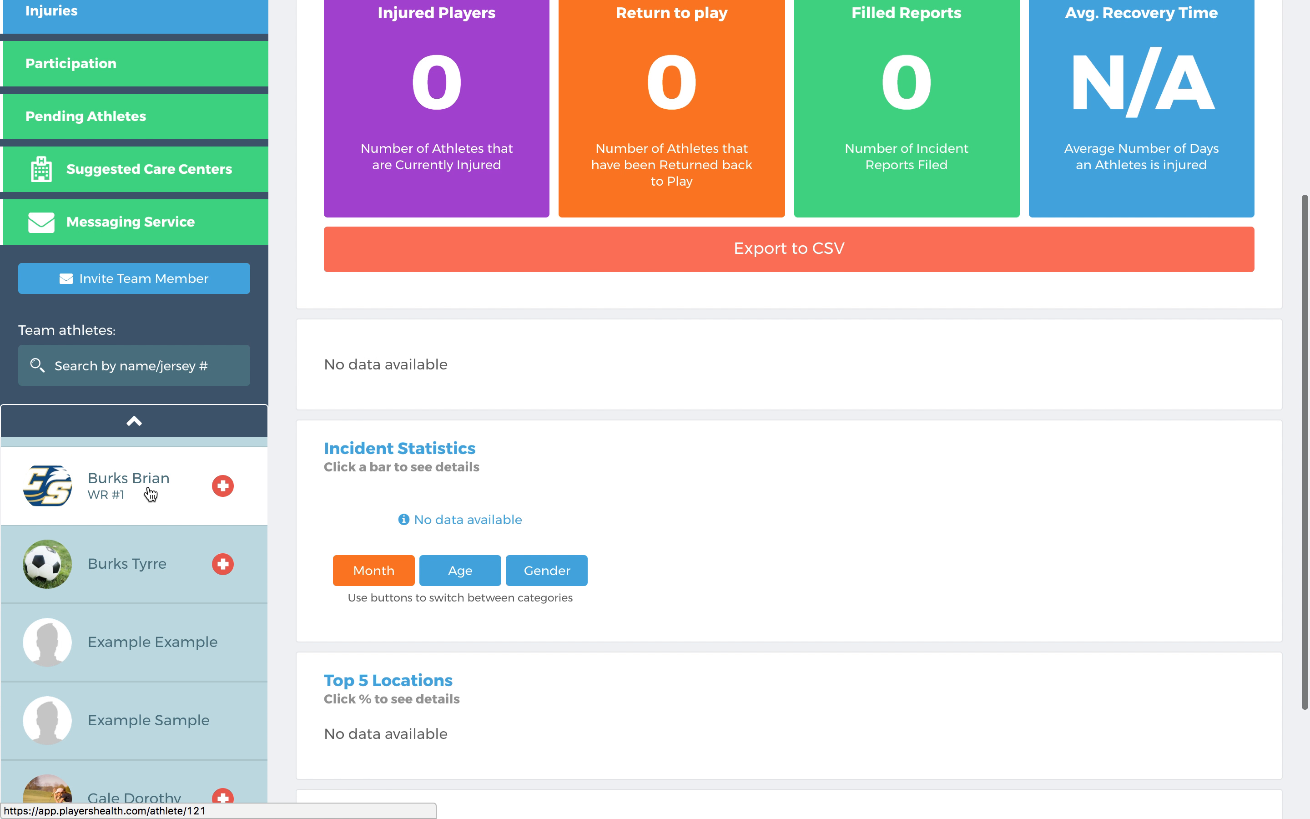
{"action": "scroll", "coordinate": [151, 494], "scroll_direction": "down", "scroll_amount": 2}
{"action": "scroll", "coordinate": [151, 494], "scroll_direction": "up", "scroll_amount": 3}
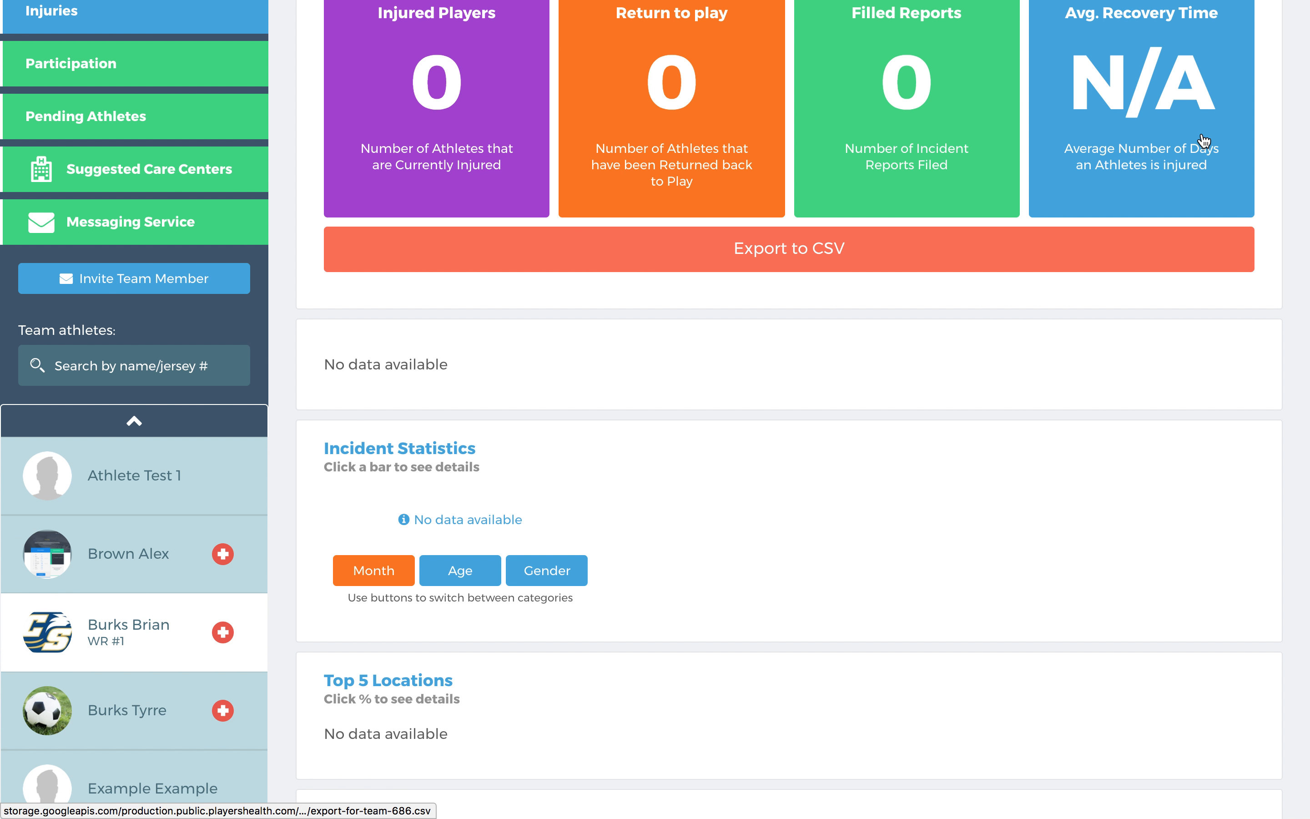
{"action": "scroll", "coordinate": [1088, 169], "scroll_direction": "up", "scroll_amount": 5}
{"action": "left_click", "coordinate": [1241, 58]}
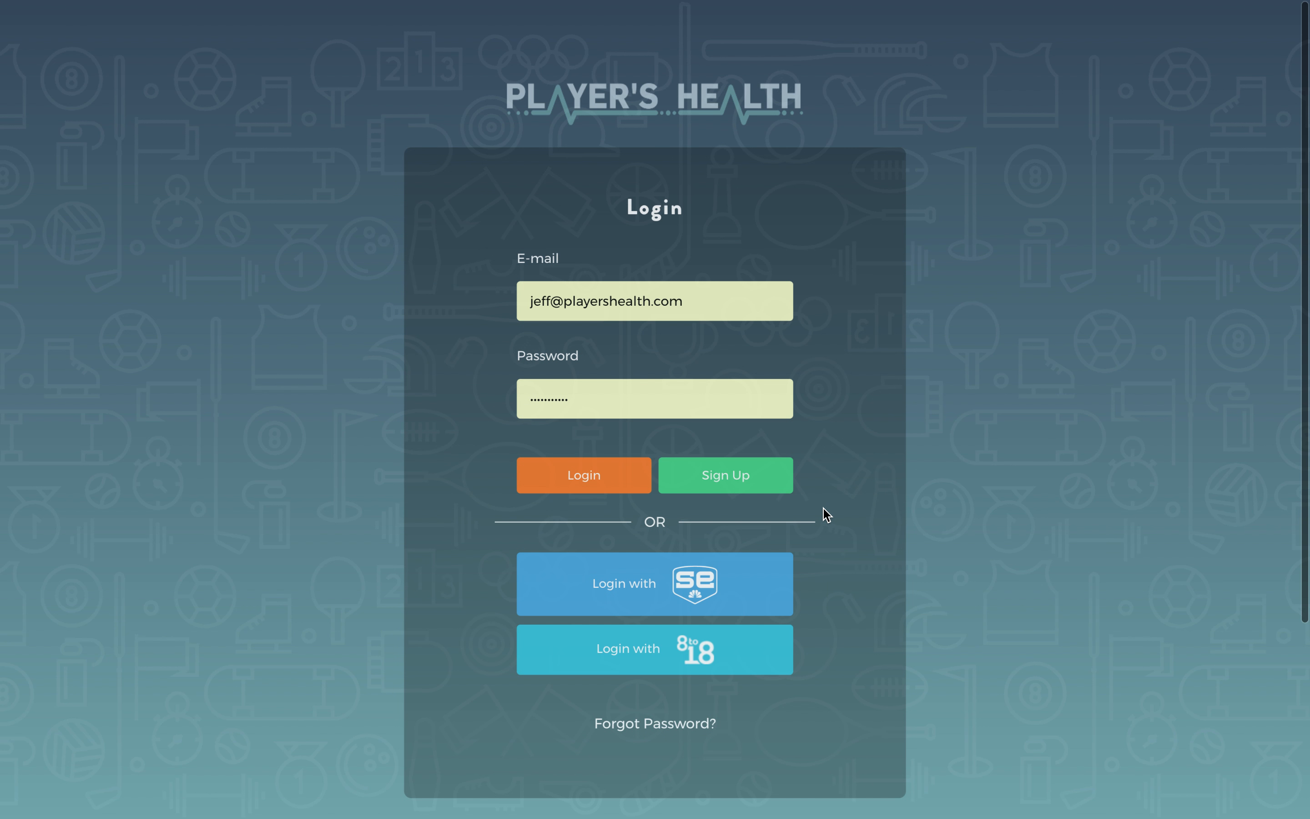
- View the Player's Health App Store listing linked from the login page and return to the login page
{"action": "scroll", "coordinate": [801, 541], "scroll_direction": "down", "scroll_amount": 5}
{"action": "left_click", "coordinate": [651, 649]}
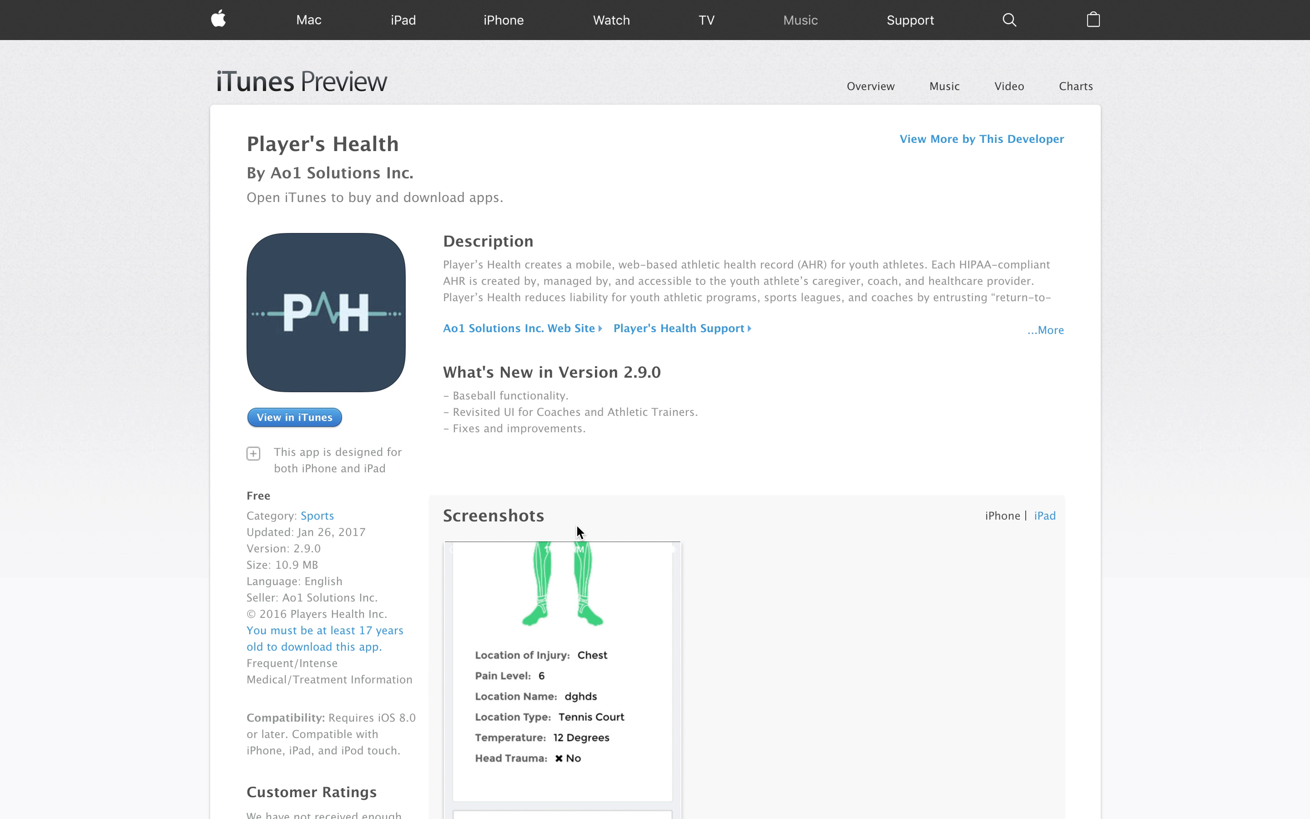
{"action": "mouse_move", "coordinate": [517, 5]}
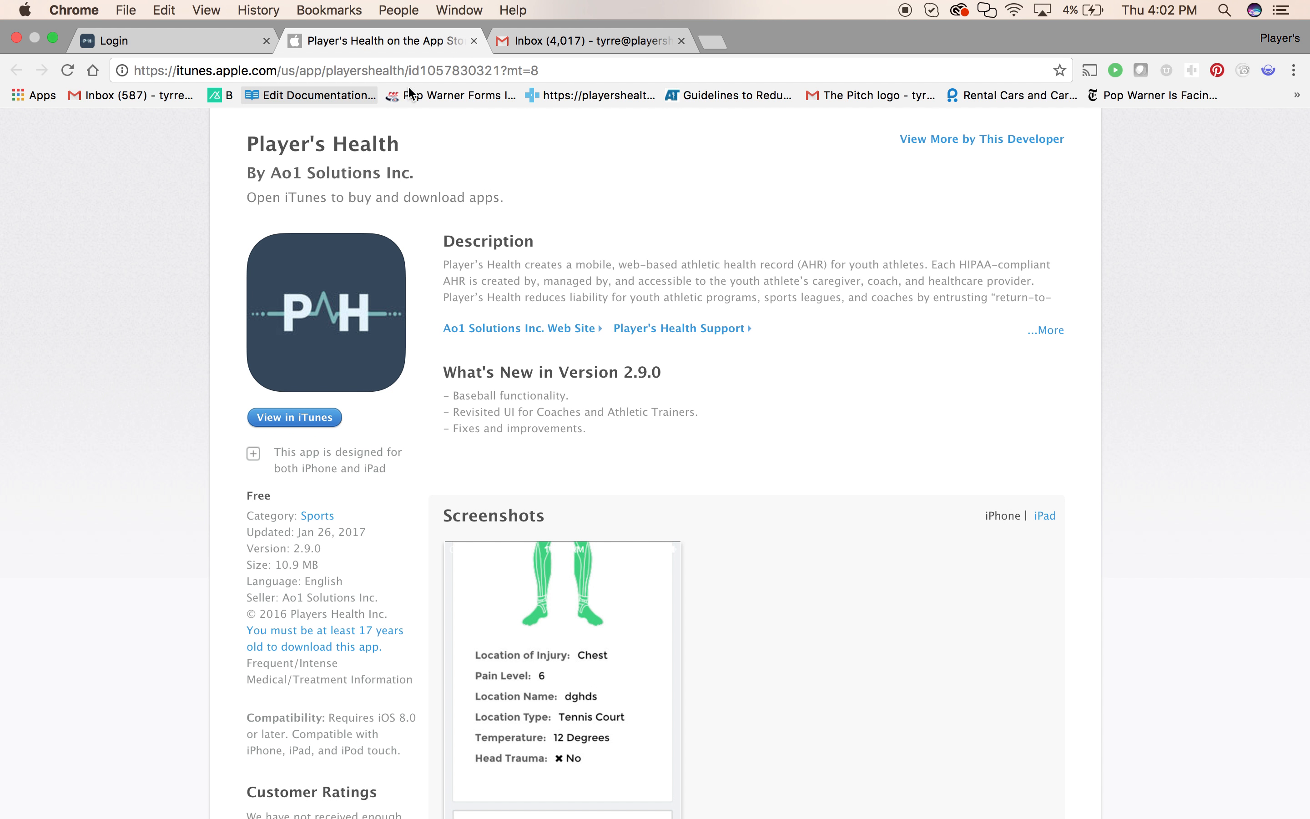
{"action": "left_click", "coordinate": [247, 41]}
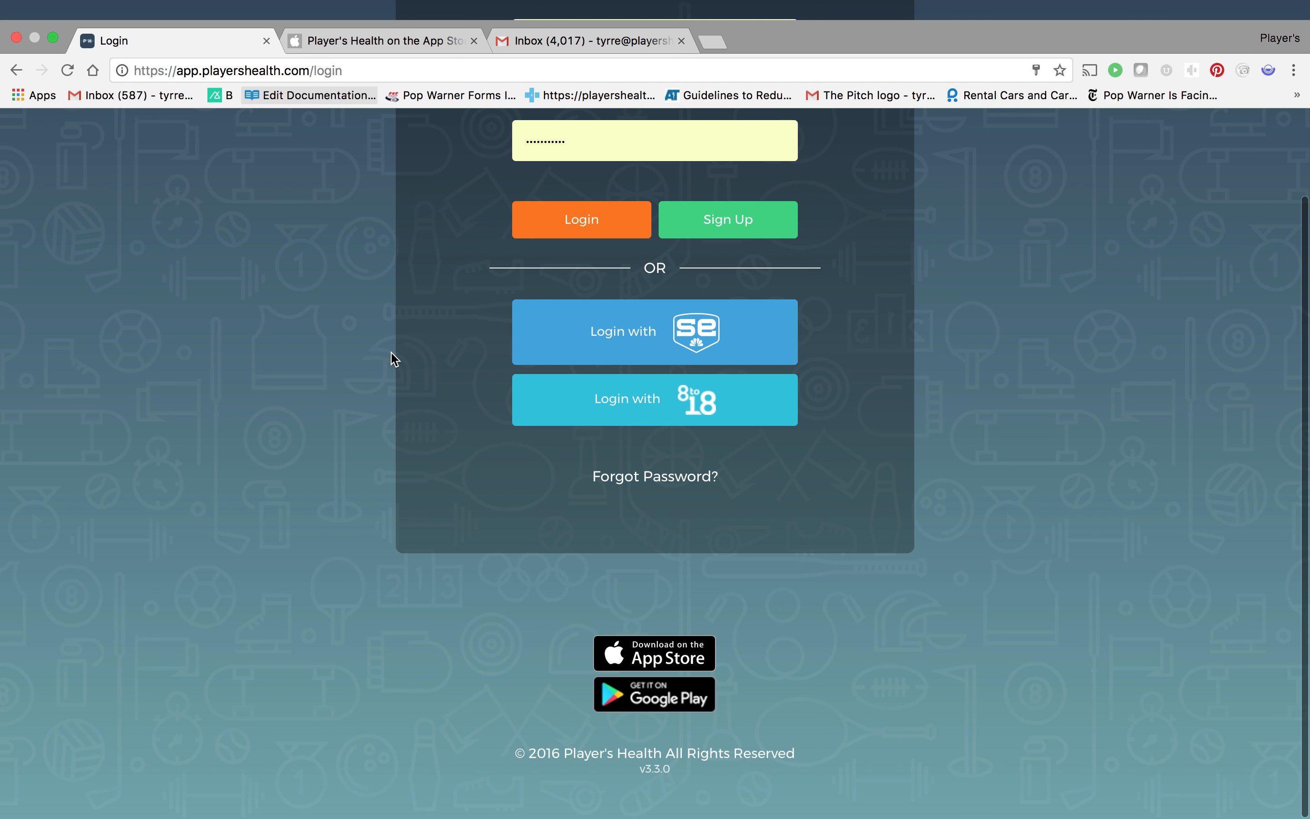
{"action": "scroll", "coordinate": [381, 154], "scroll_direction": "up", "scroll_amount": 5}
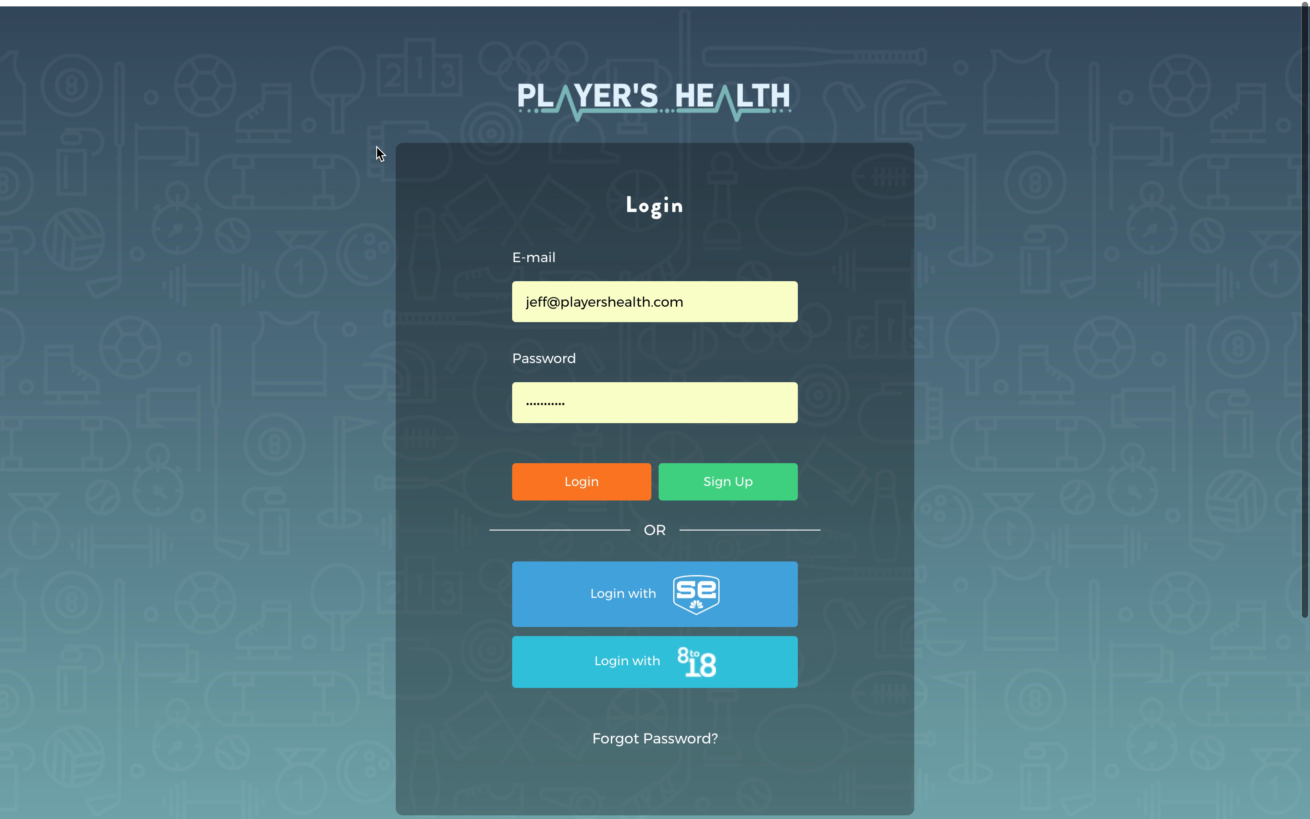